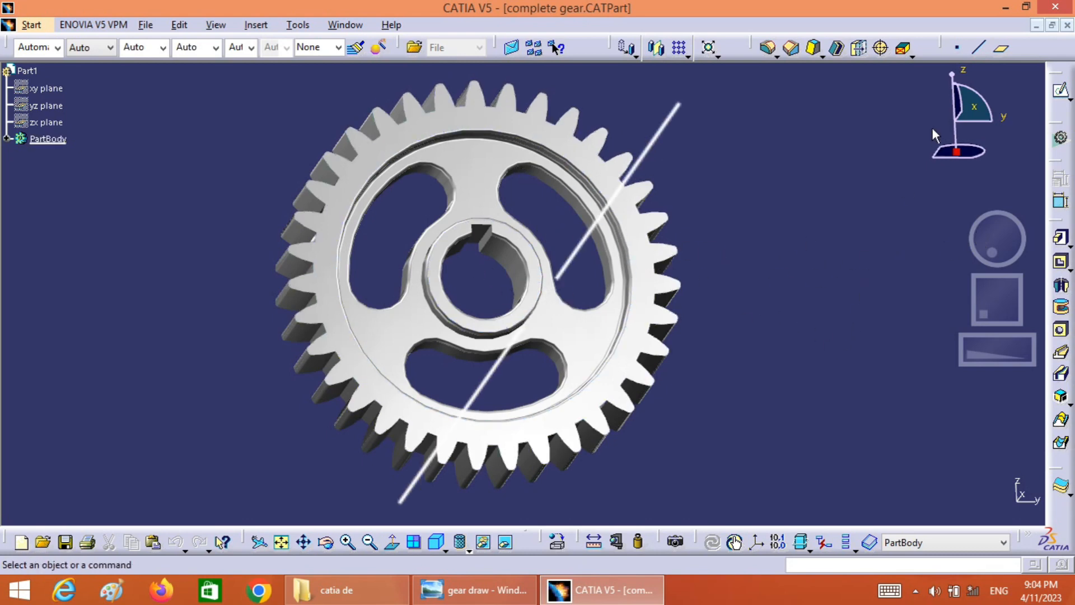
# Close the finished gear part, switch to the gear drawing in Windows Photo Viewer and examine its dimensions in both views
pyautogui.click(1068, 26)
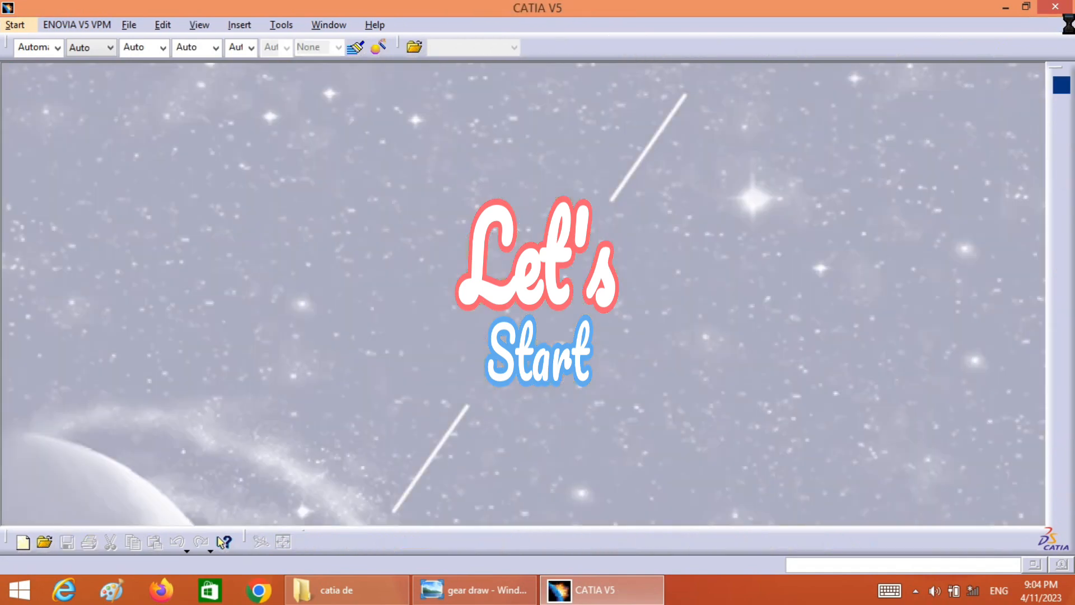
pyautogui.click(480, 592)
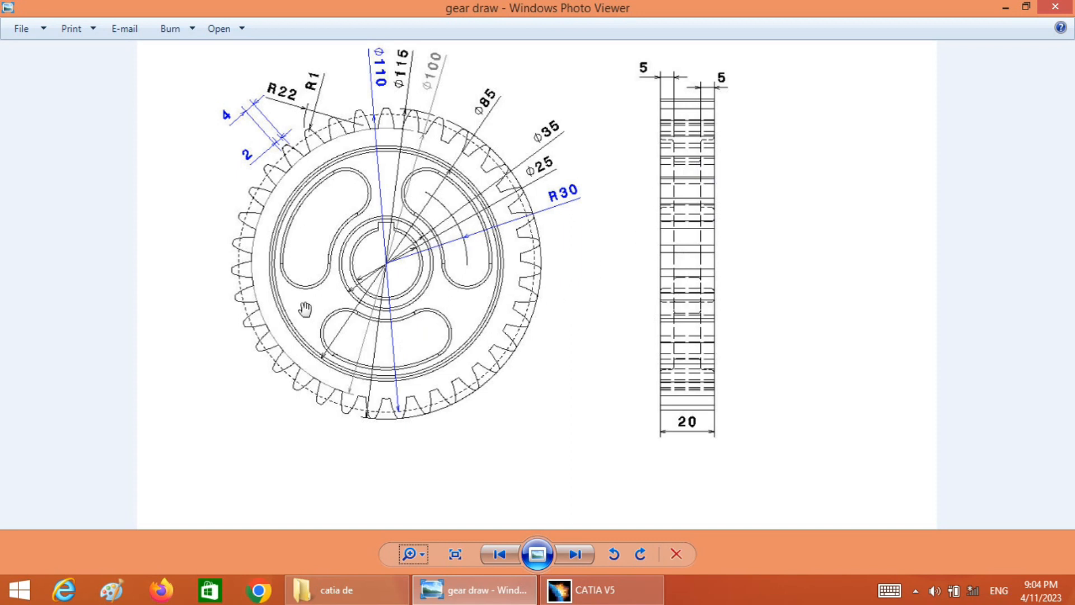
pyautogui.moveTo(303, 310); pyautogui.dragTo(339, 304)
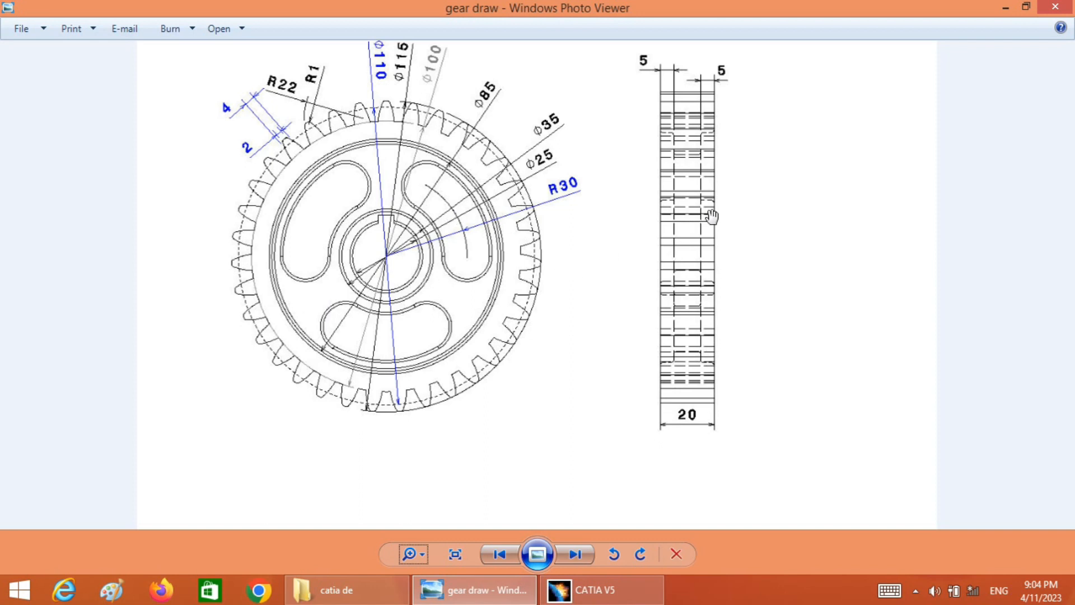
pyautogui.moveTo(712, 217); pyautogui.dragTo(710, 239)
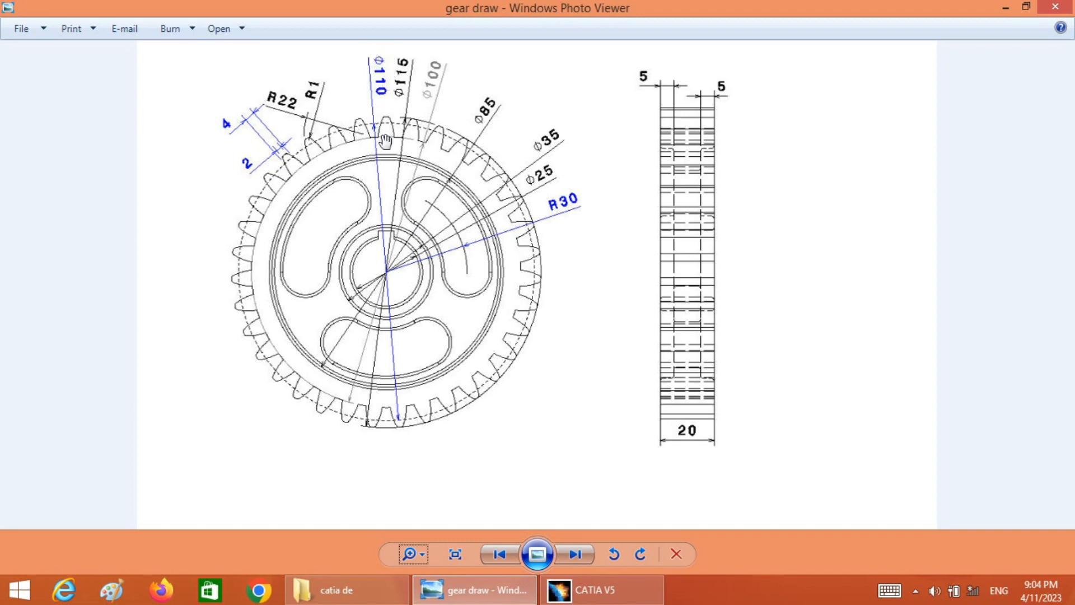
pyautogui.click(419, 553)
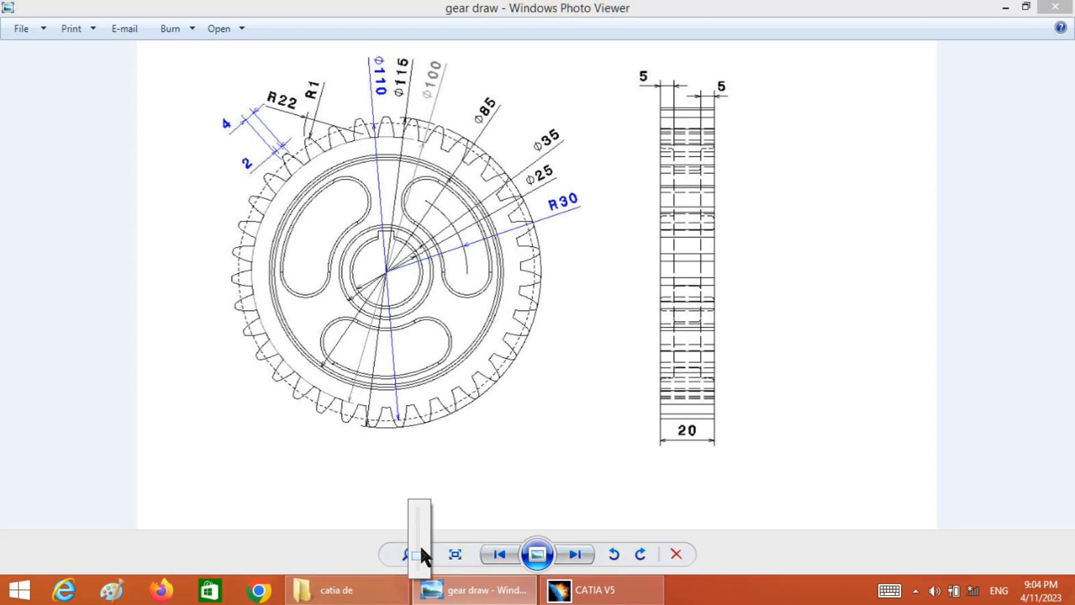
pyautogui.click(419, 547)
pyautogui.moveTo(418, 555)
pyautogui.mouseDown()
pyautogui.moveTo(419, 544)
pyautogui.moveTo(418, 584)
pyautogui.mouseUp()
pyautogui.click(419, 562)
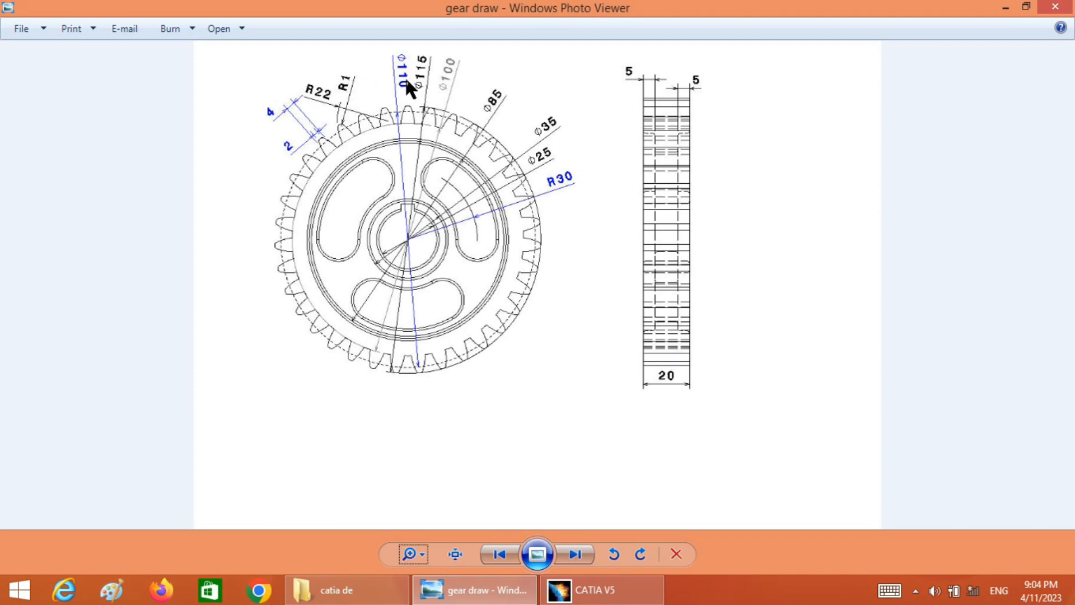
# Switch to CATIA V5 and create a new part named Part6 in the Part Design workbench
pyautogui.click(594, 590)
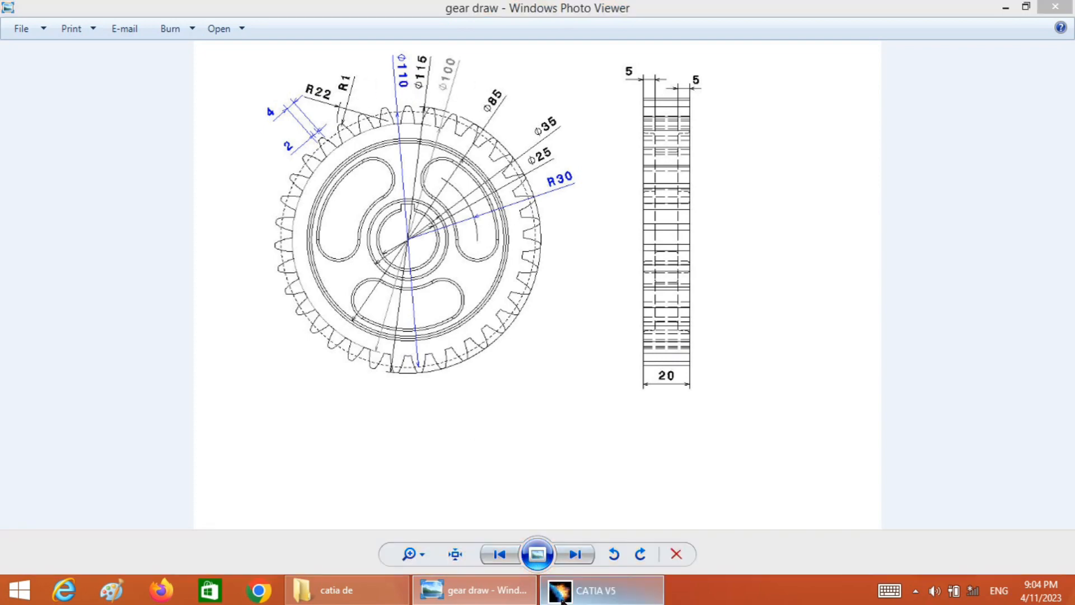
pyautogui.click(16, 27)
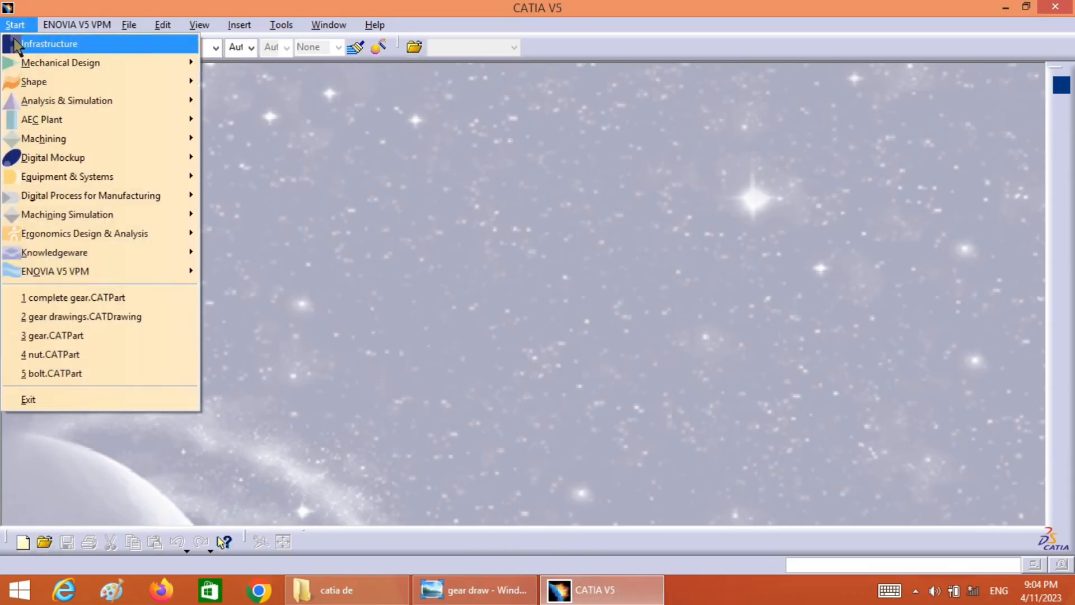
pyautogui.moveTo(24, 65)
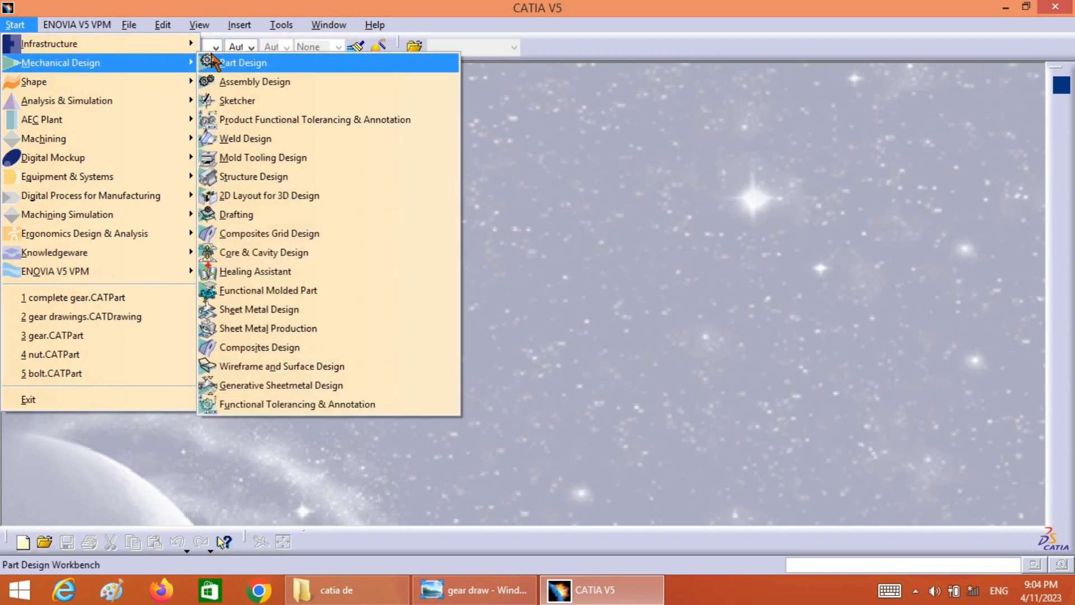
pyautogui.click(241, 63)
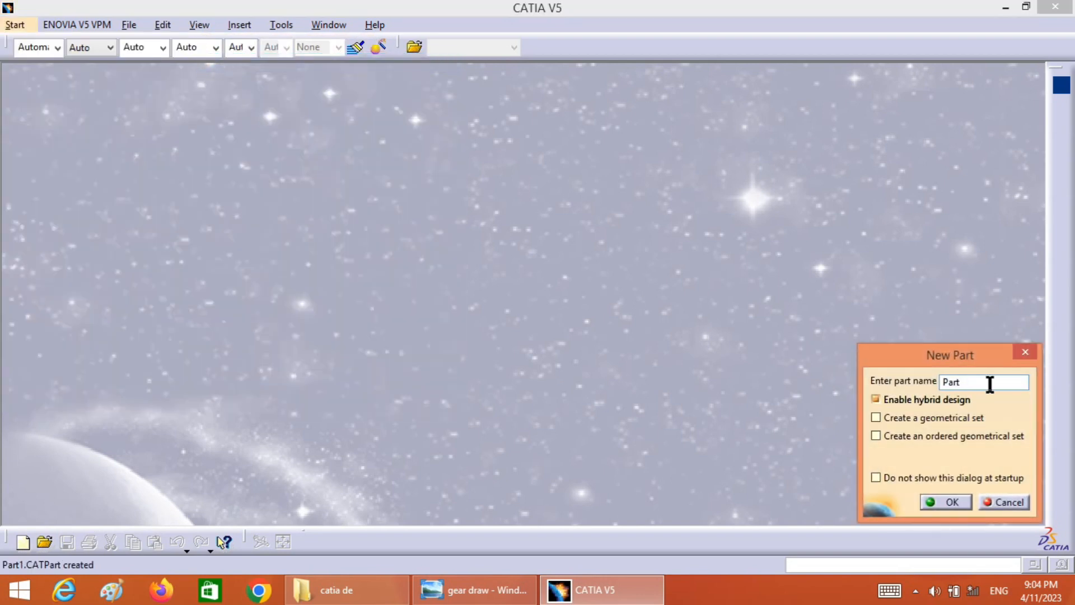
pyautogui.write('Part6')
pyautogui.click(945, 502)
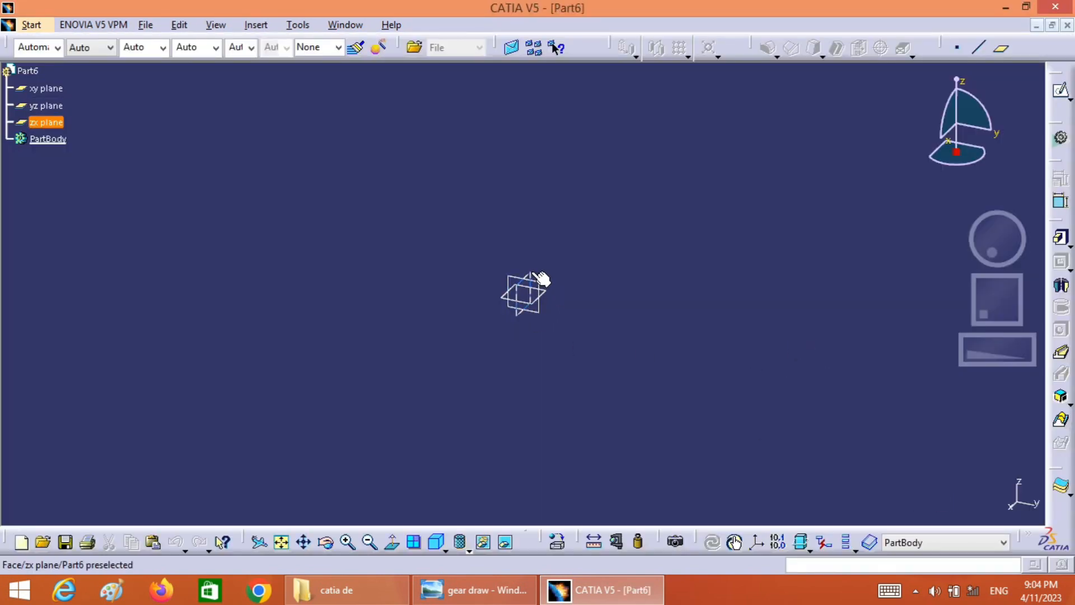
# Open a sketch on the zx plane and draw a circle about 108 mm in diameter centred on the origin
pyautogui.click(538, 277)
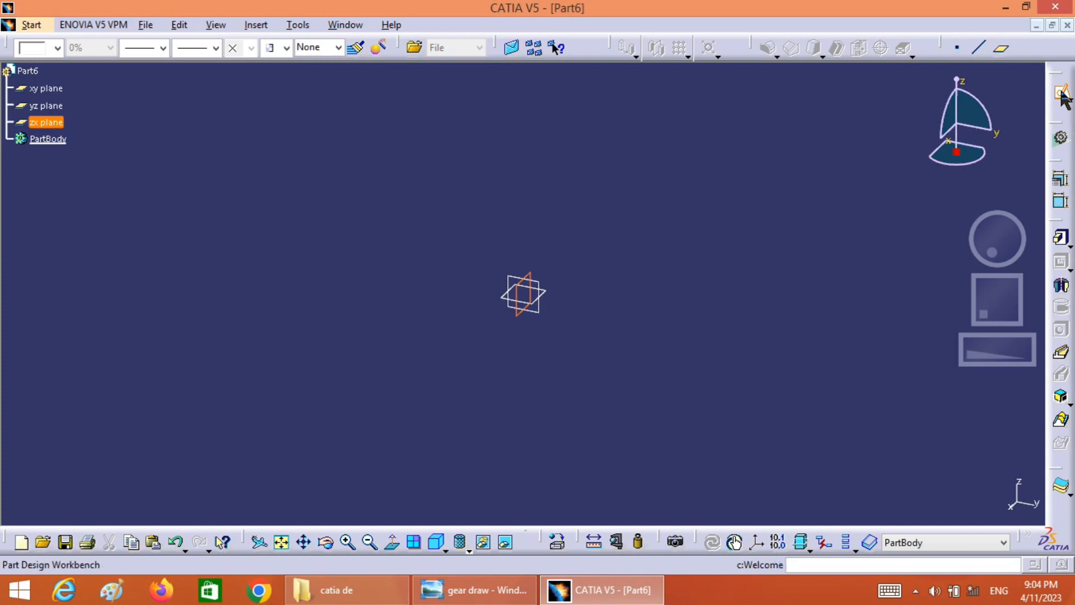
pyautogui.click(1063, 96)
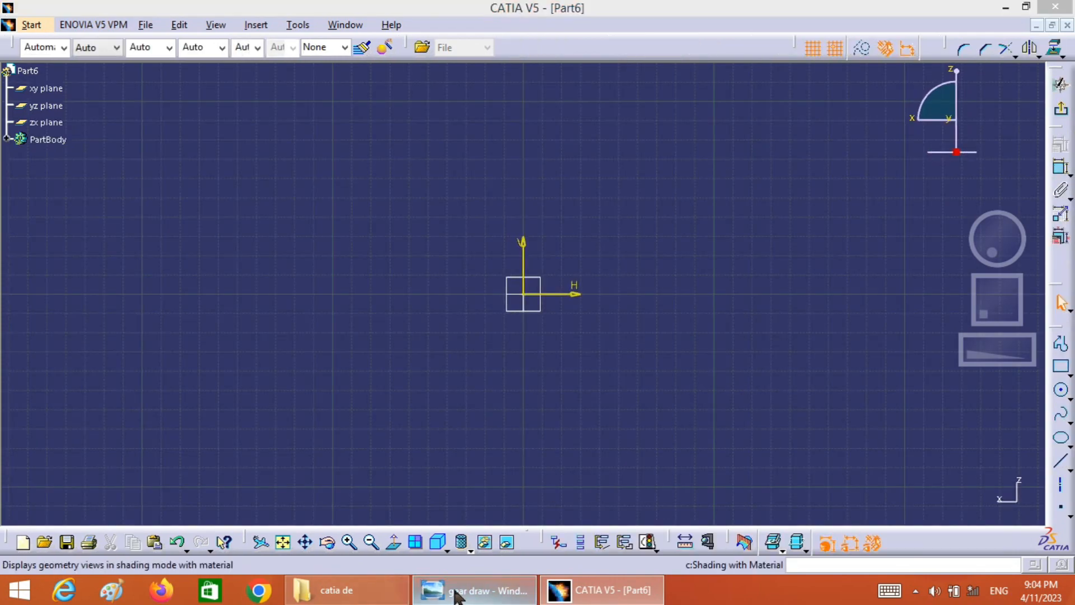
pyautogui.click(457, 594)
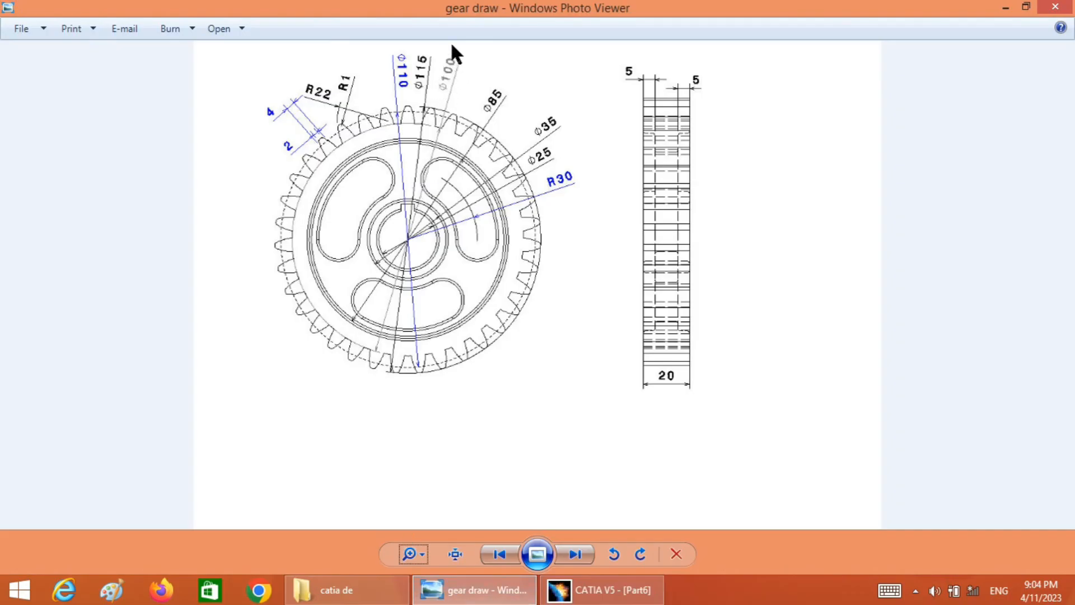
pyautogui.click(585, 593)
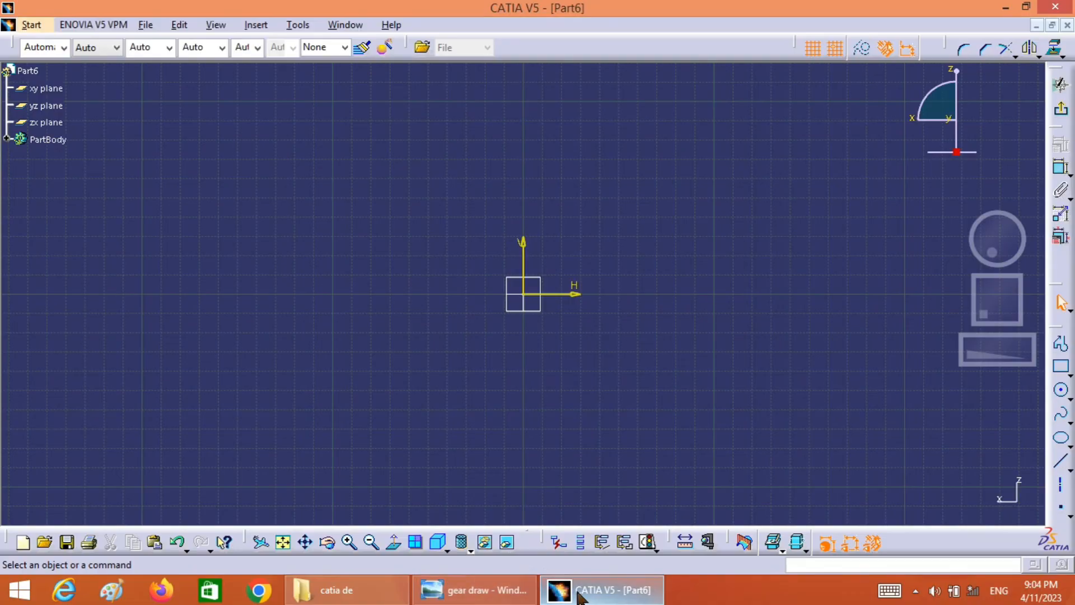
pyautogui.click(1061, 391)
pyautogui.click(542, 292)
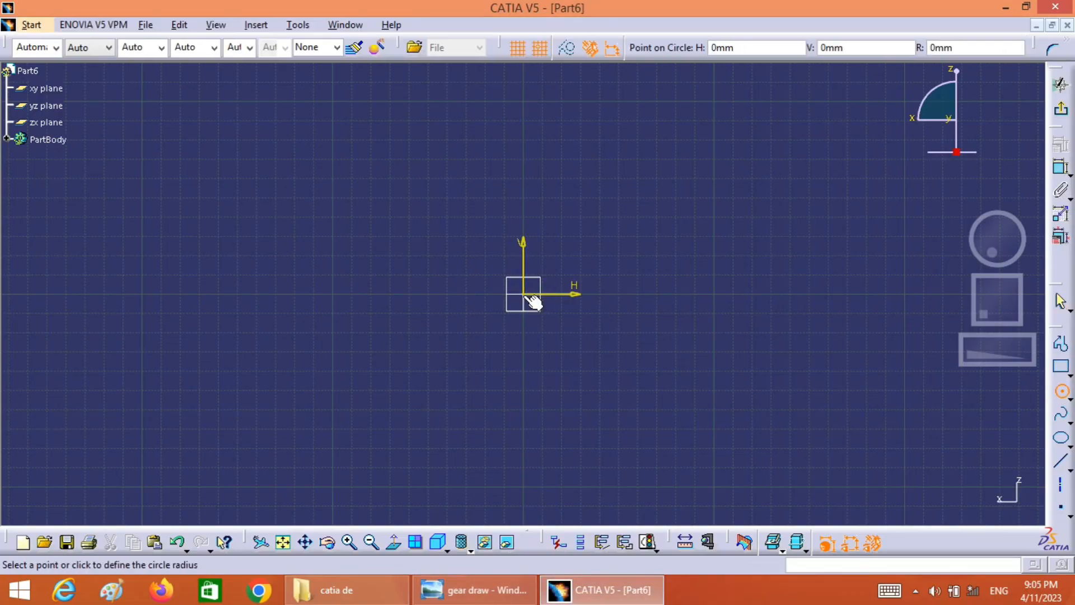
pyautogui.click(620, 331)
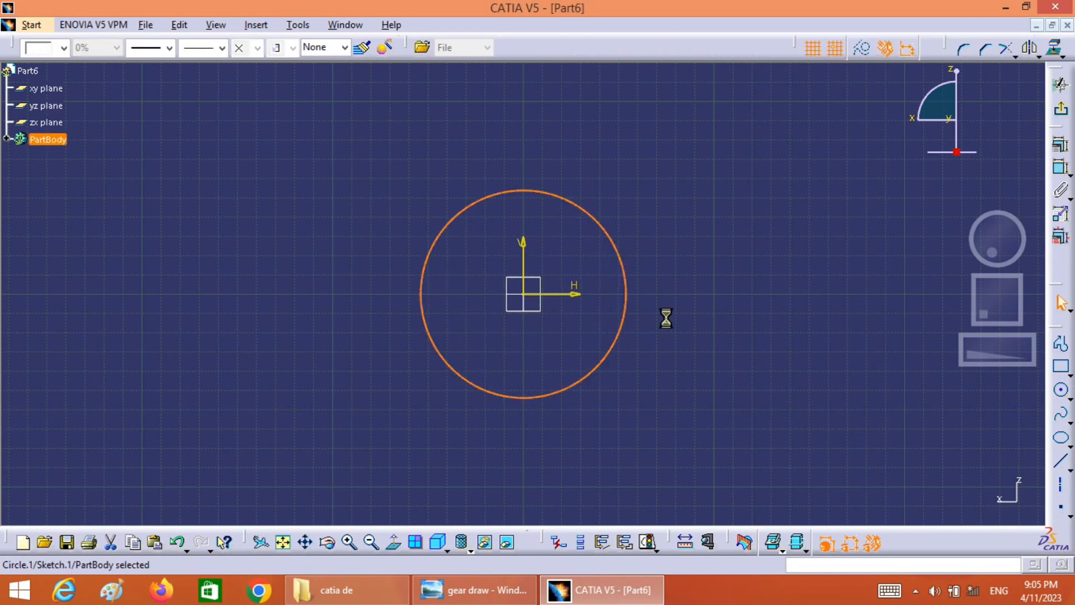
# Dimension the circle's diameter, set it to 100 mm, and exit the sketch
pyautogui.click(1061, 167)
pyautogui.click(657, 280)
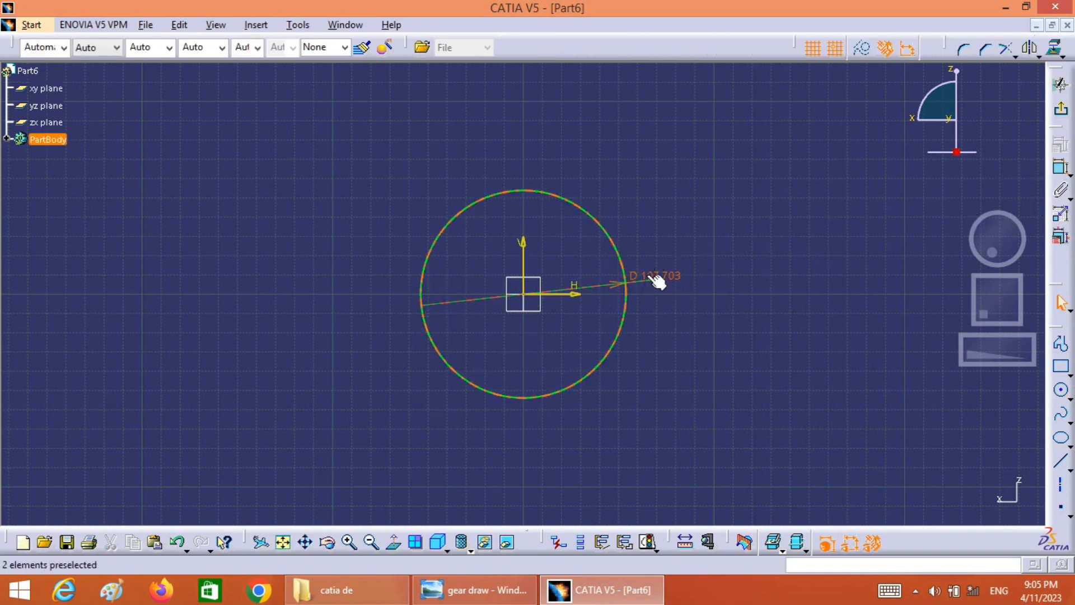
pyautogui.doubleClick(656, 277)
pyautogui.write('1')
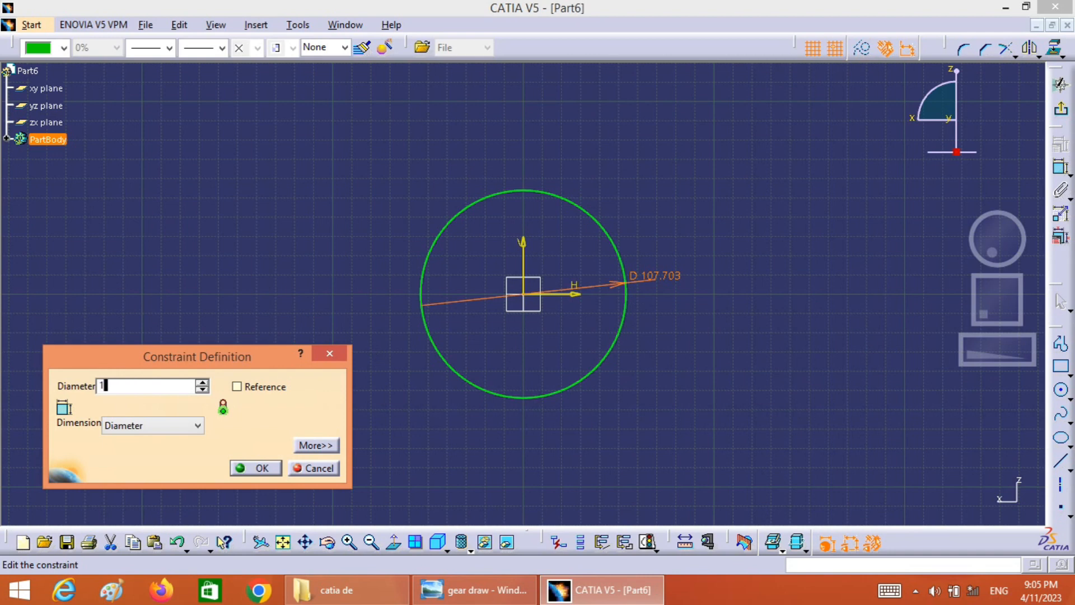
pyautogui.write('00')
pyautogui.click(263, 468)
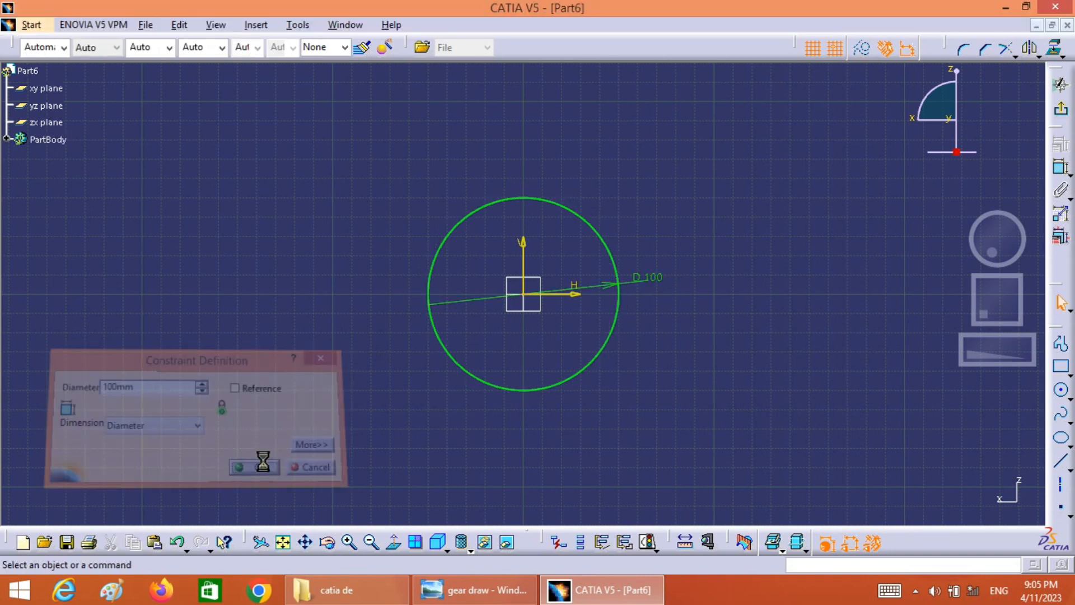
pyautogui.click(1061, 109)
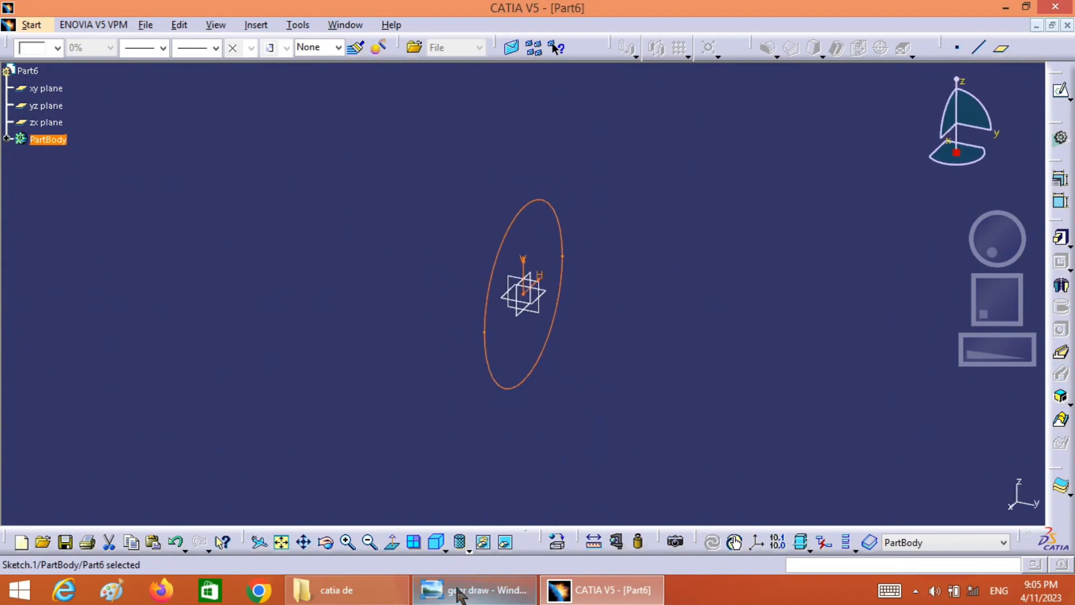
# Check the gear's width in the reference drawing and pad the circle sketch 20 mm
pyautogui.click(473, 589)
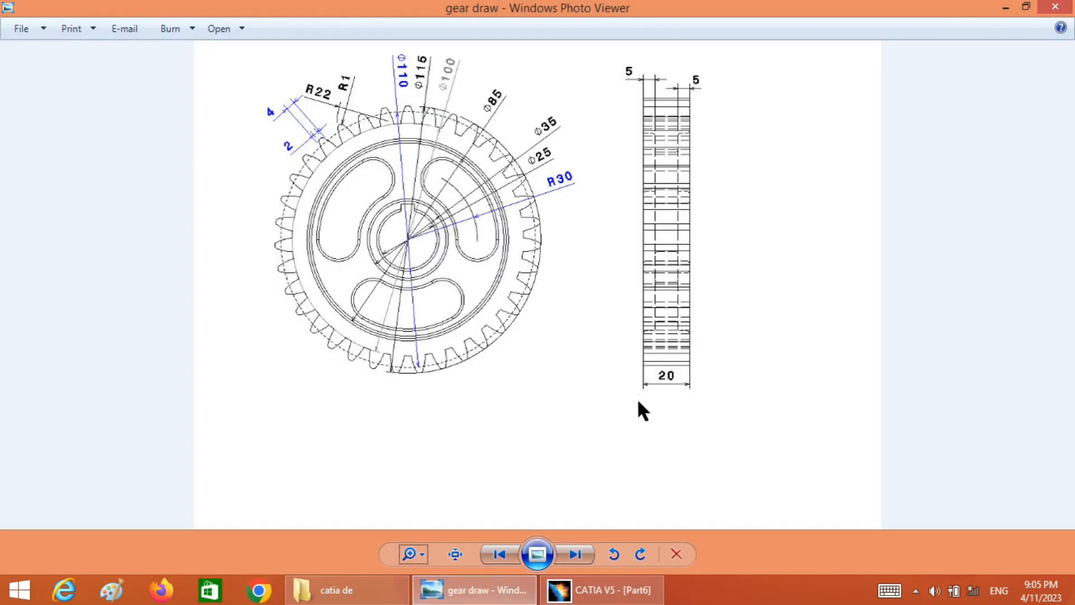
pyautogui.click(588, 590)
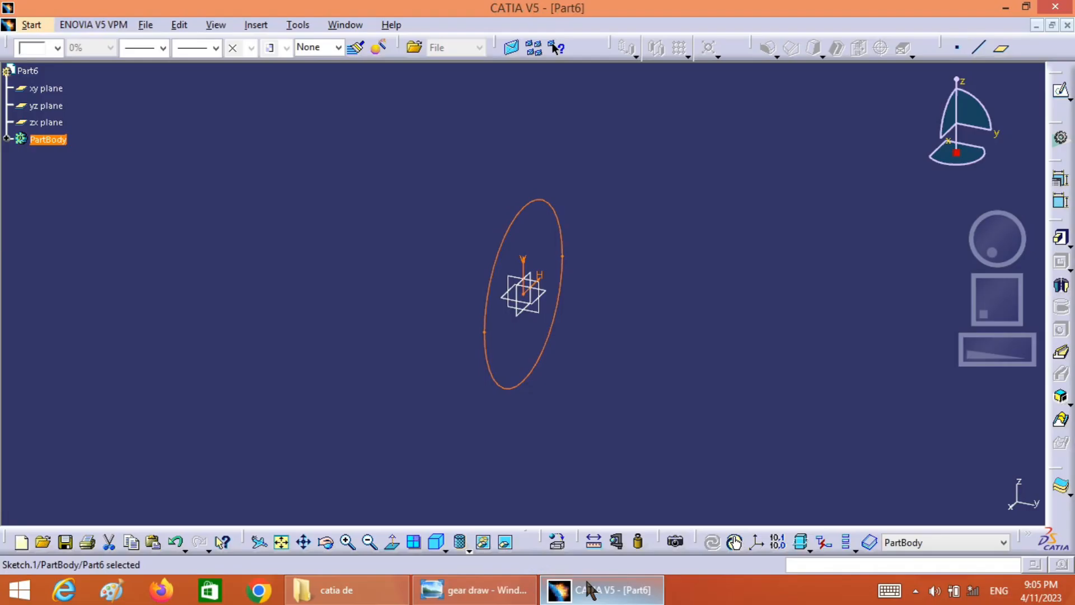
pyautogui.click(1061, 238)
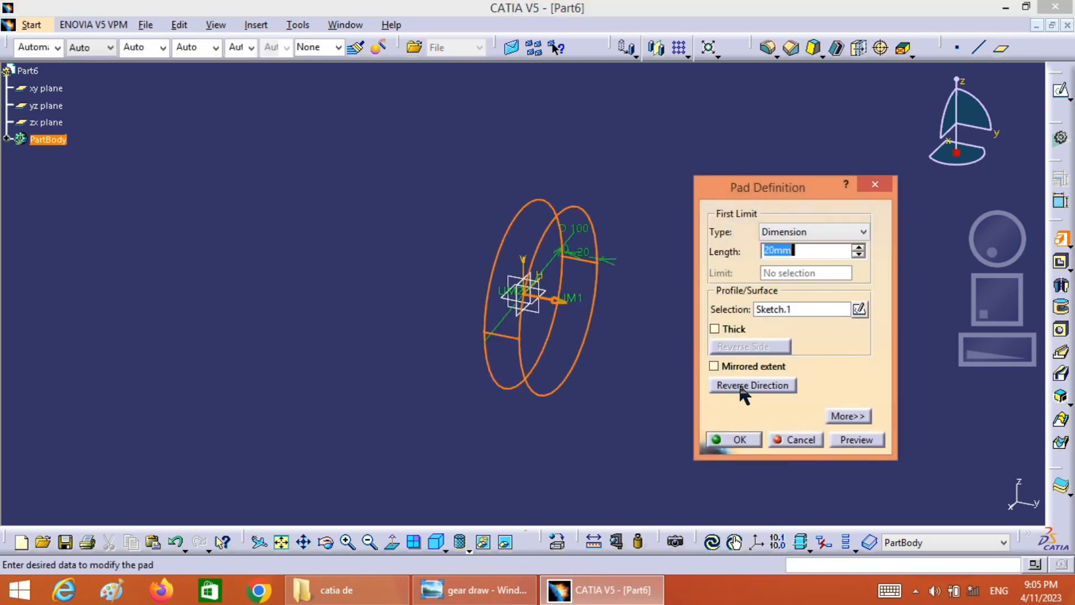
pyautogui.click(738, 442)
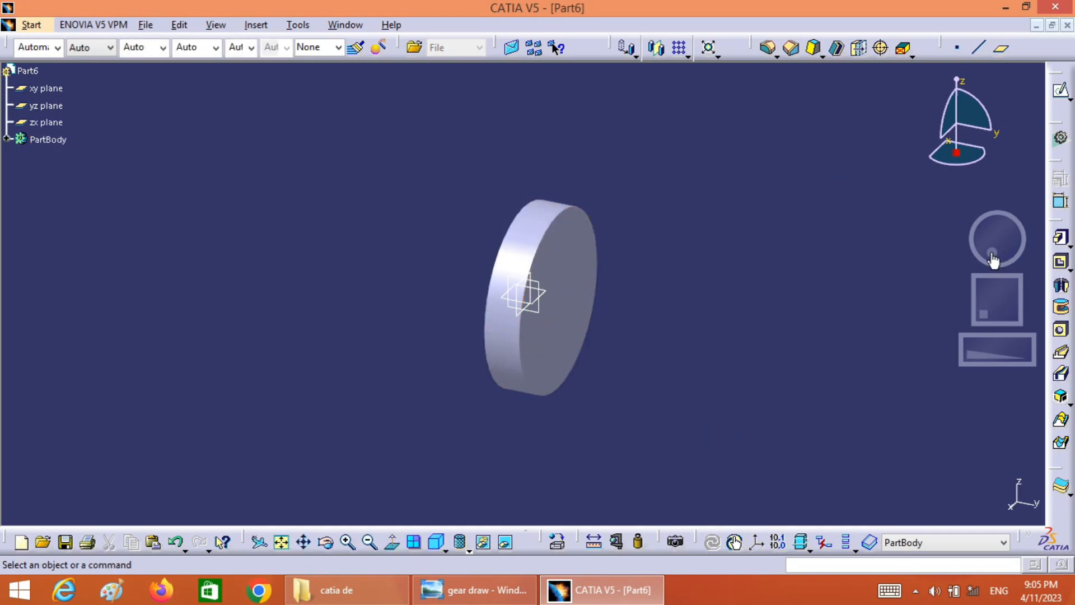
# Open a new sketch on the zx plane over the disc and check the tooth dimensions in the reference drawing
pyautogui.moveTo(992, 253); pyautogui.dragTo(1048, 259)
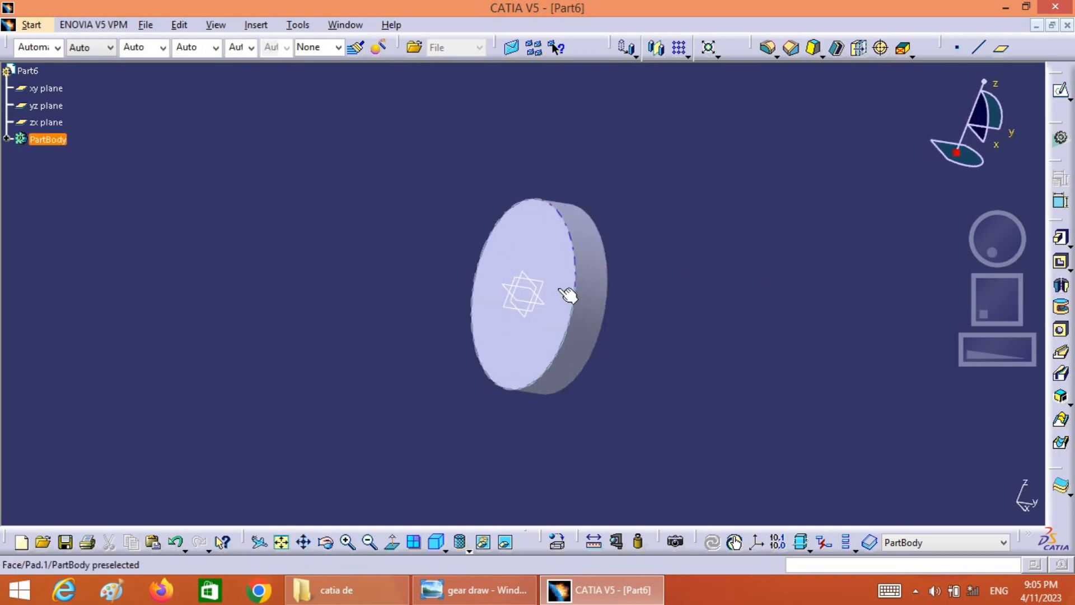
pyautogui.click(541, 289)
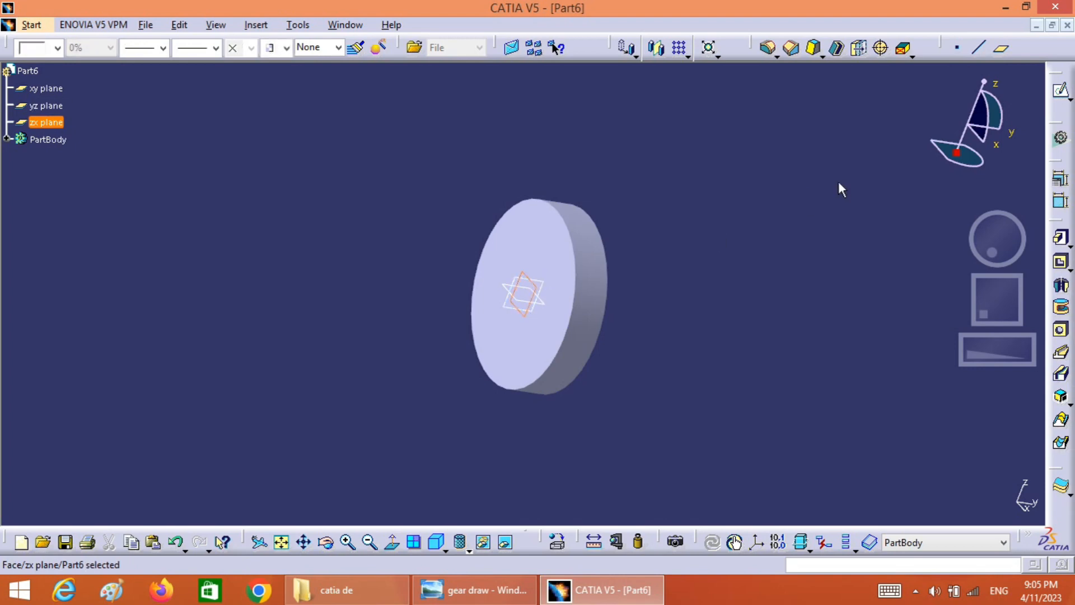
pyautogui.click(1063, 88)
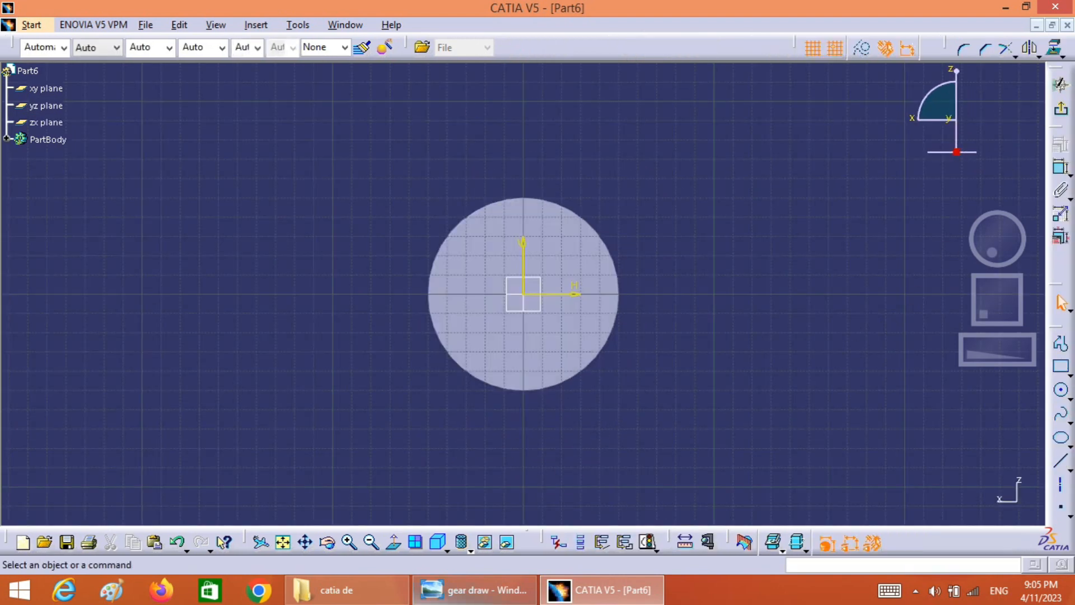
pyautogui.click(469, 593)
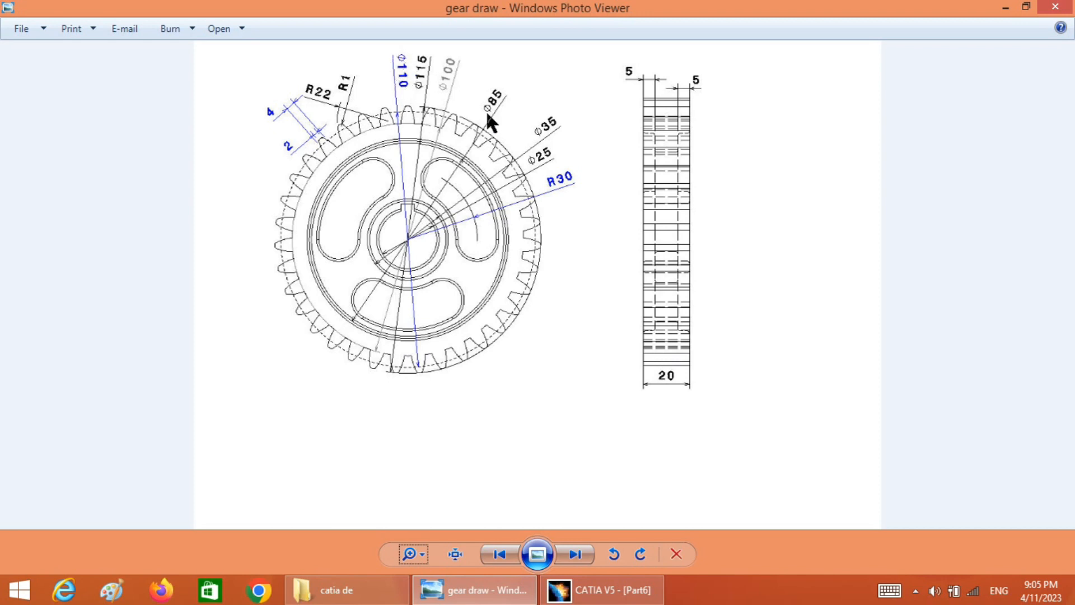
pyautogui.click(595, 586)
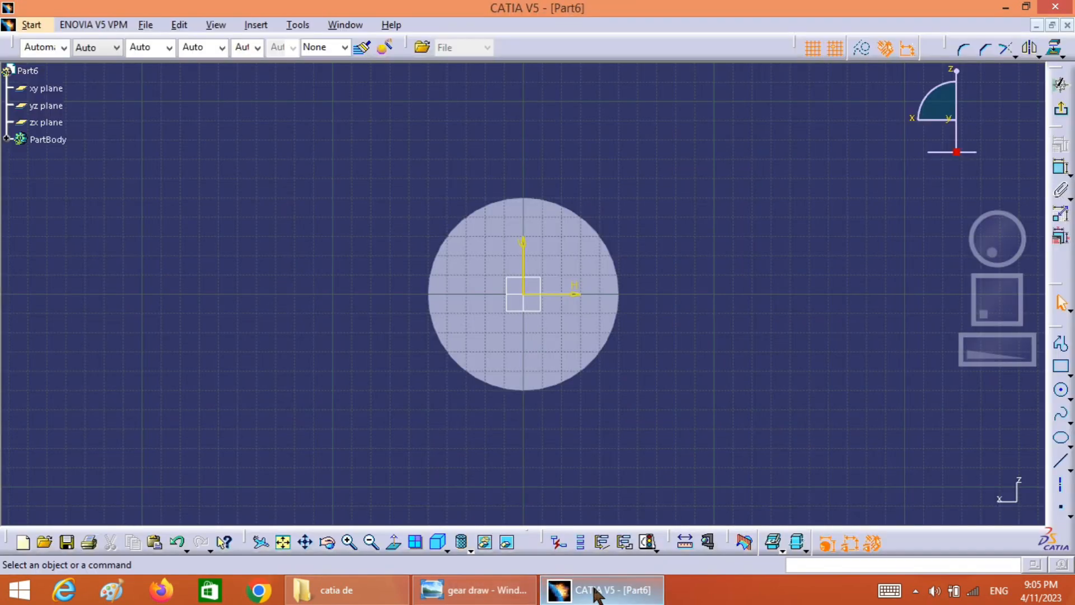
pyautogui.click(284, 542)
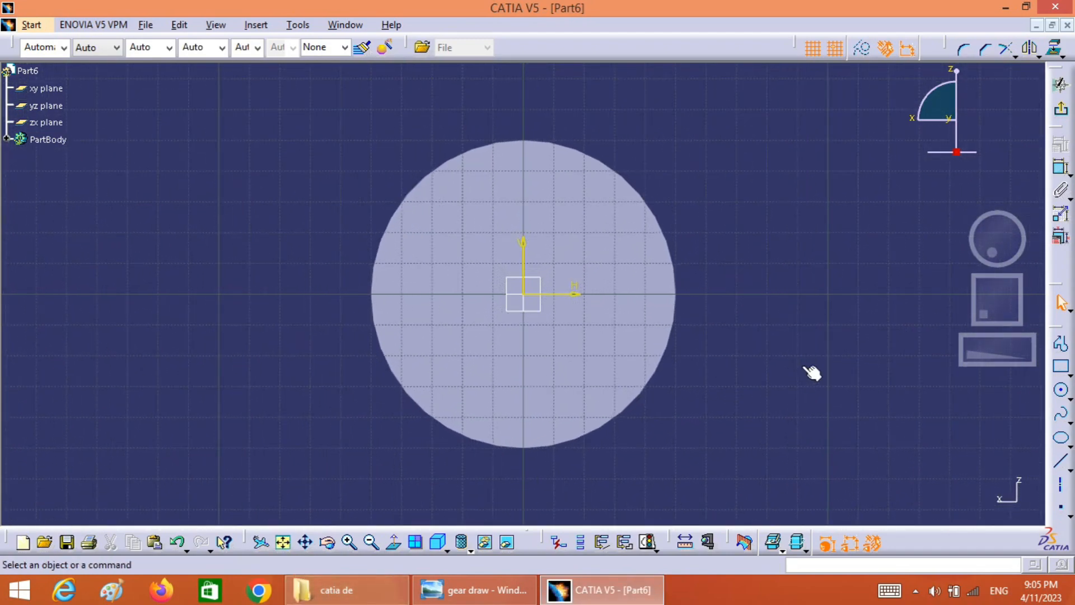
pyautogui.moveTo(978, 314); pyautogui.dragTo(976, 322)
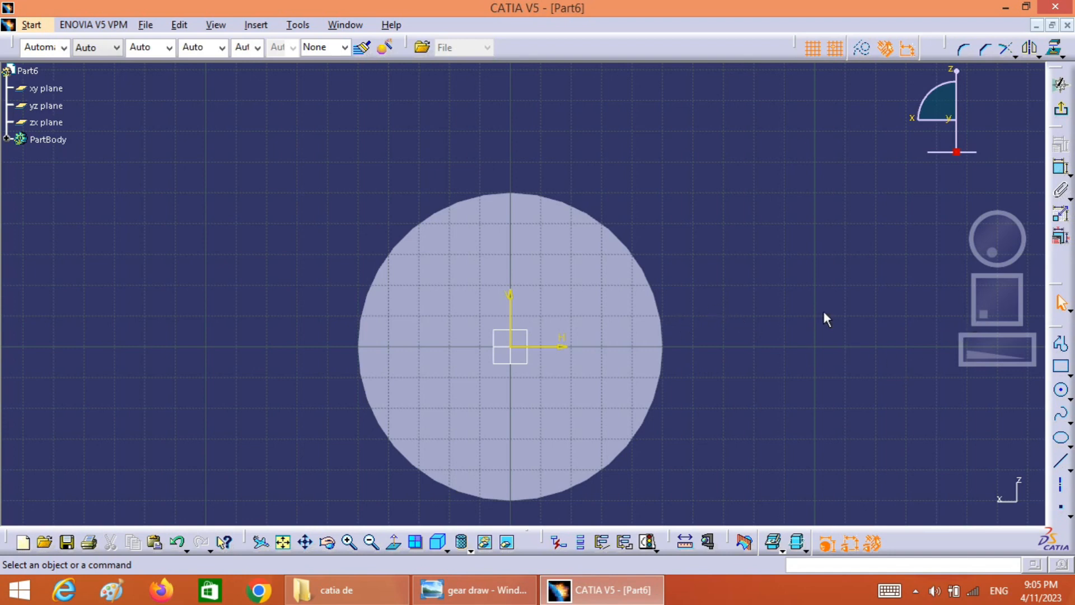
# Draw two circles centred on the origin outside the disc, about 122 mm and 141 mm in diameter
pyautogui.click(1061, 391)
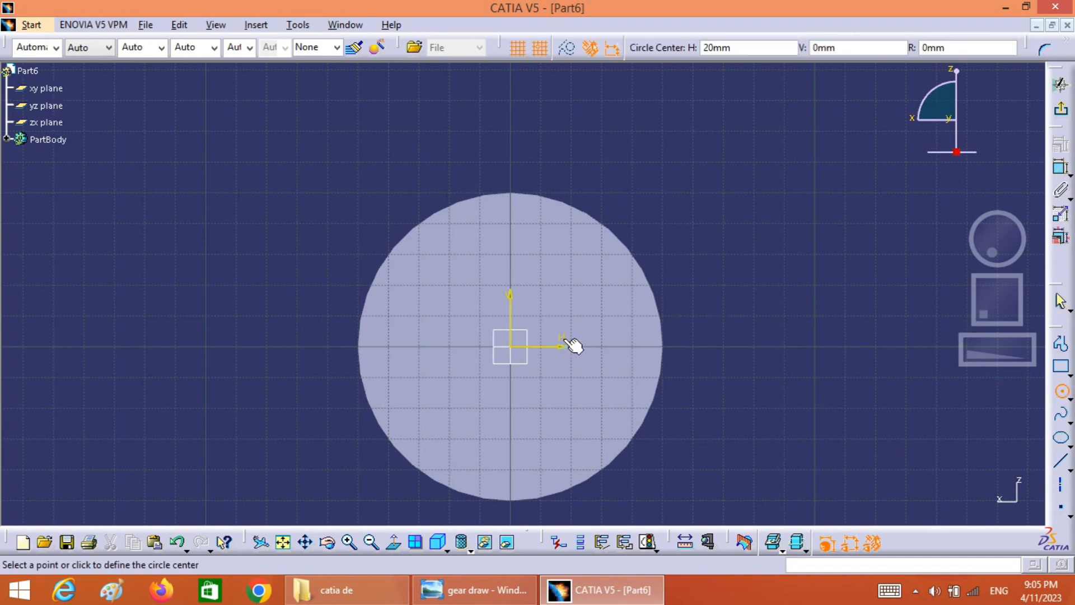
pyautogui.click(515, 348)
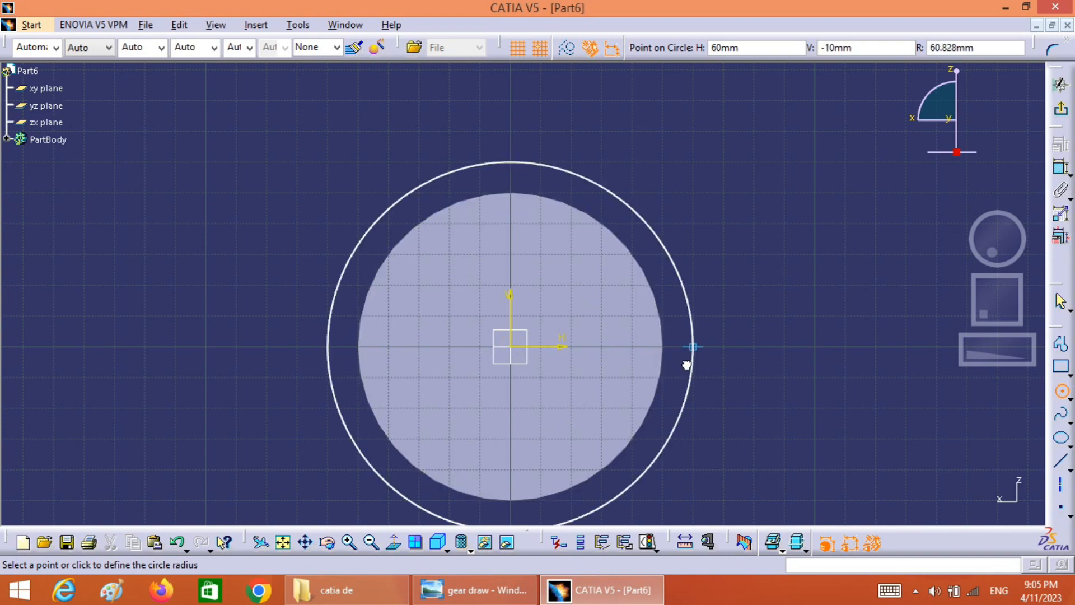
pyautogui.click(687, 365)
pyautogui.click(1061, 392)
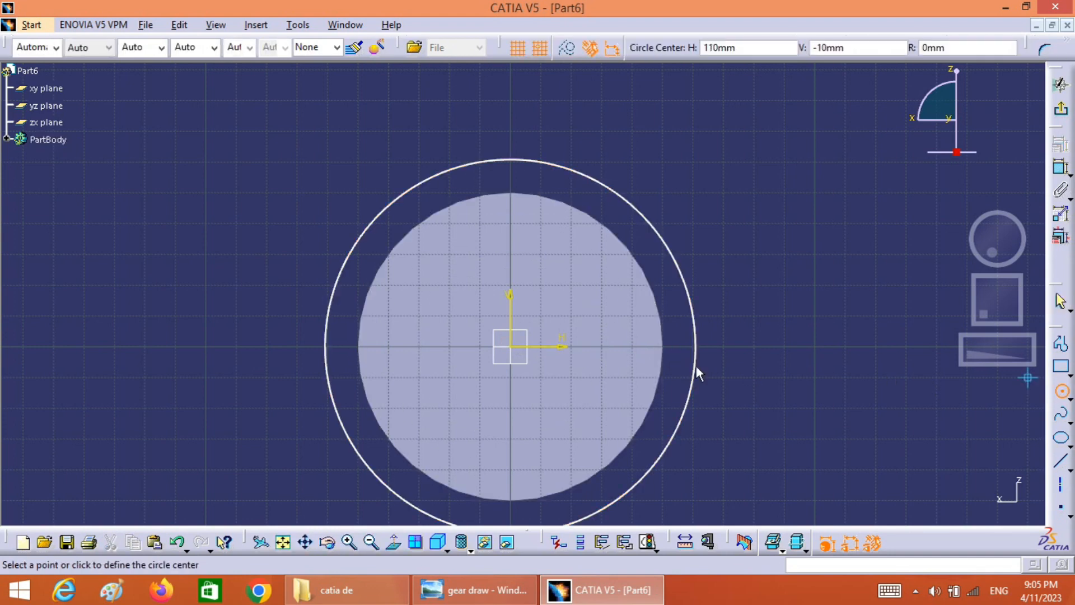
pyautogui.click(517, 349)
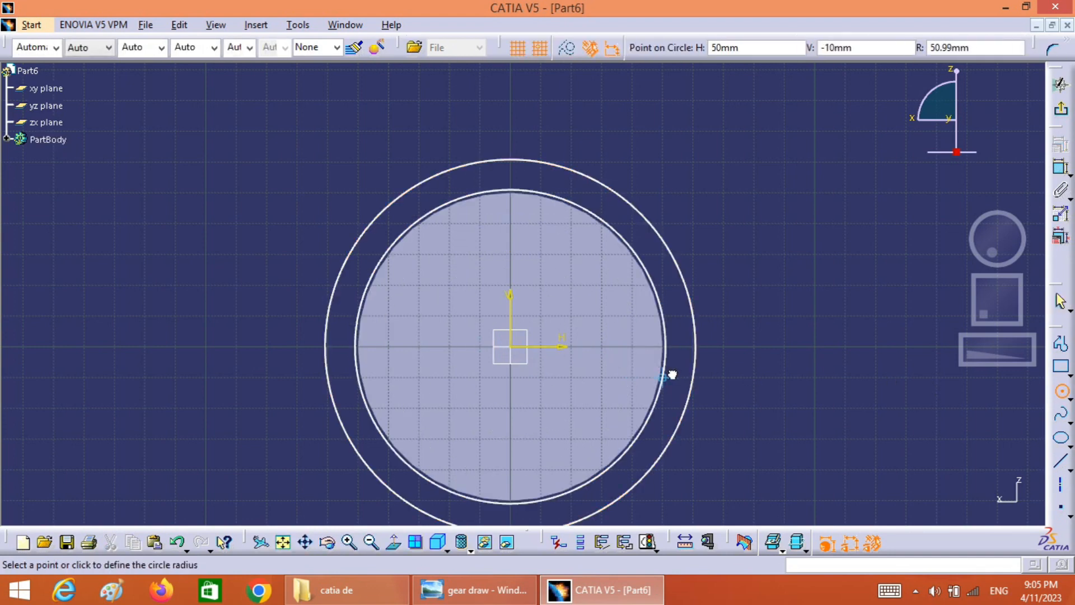
pyautogui.click(718, 384)
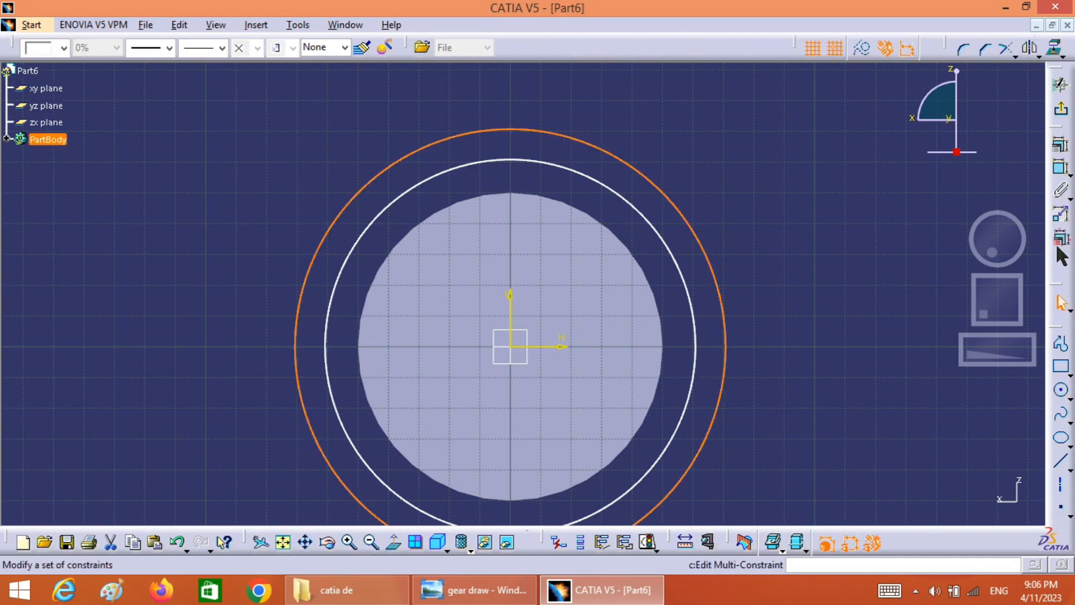
# Dimension the diameter of the larger sketch circle and set it to 115 mm
pyautogui.click(1061, 171)
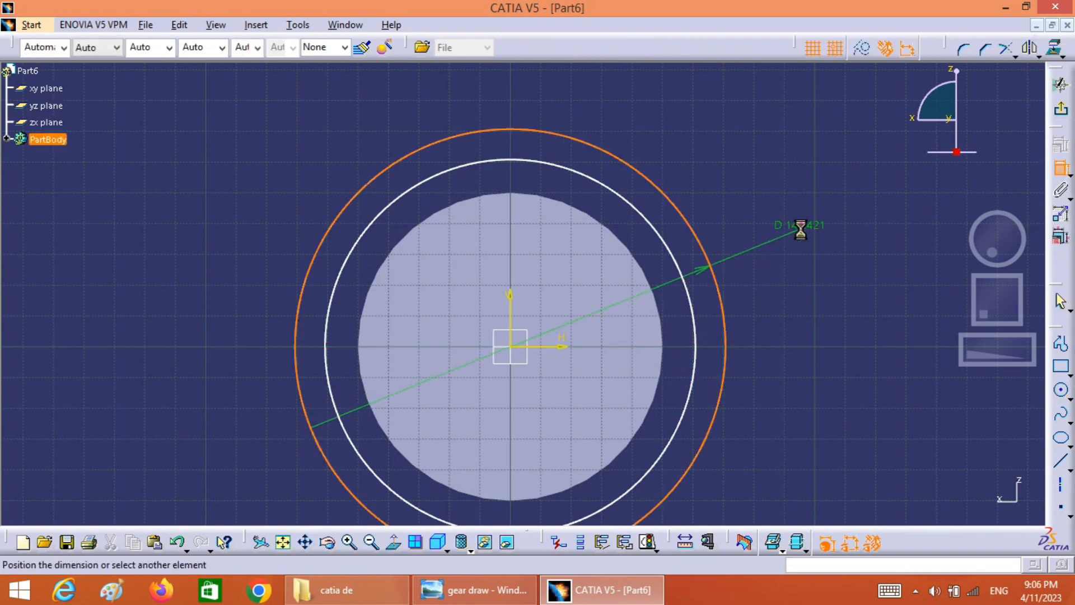
pyautogui.click(771, 246)
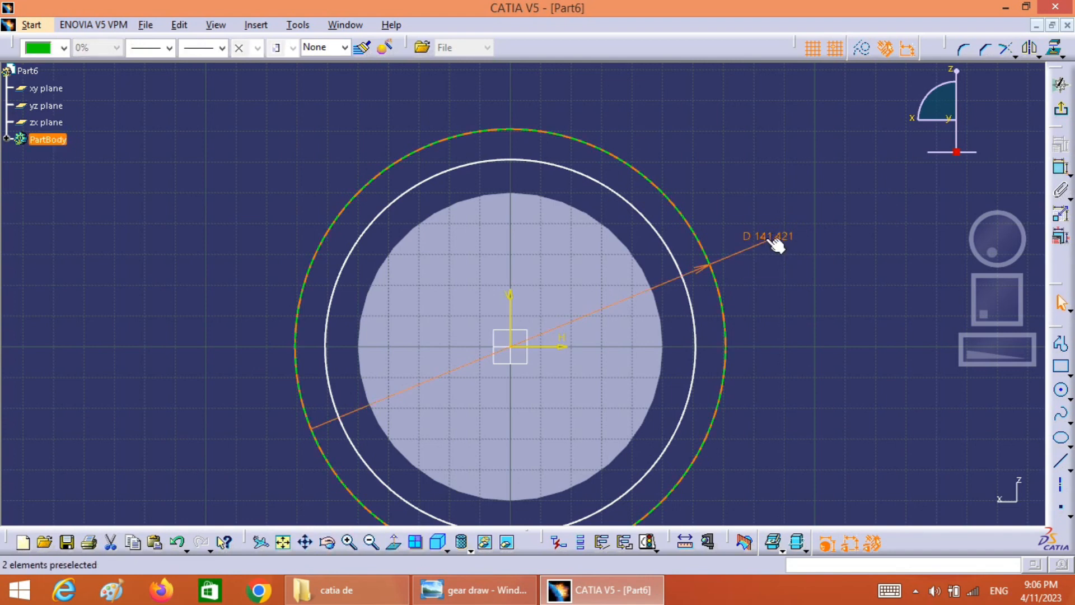
pyautogui.doubleClick(770, 245)
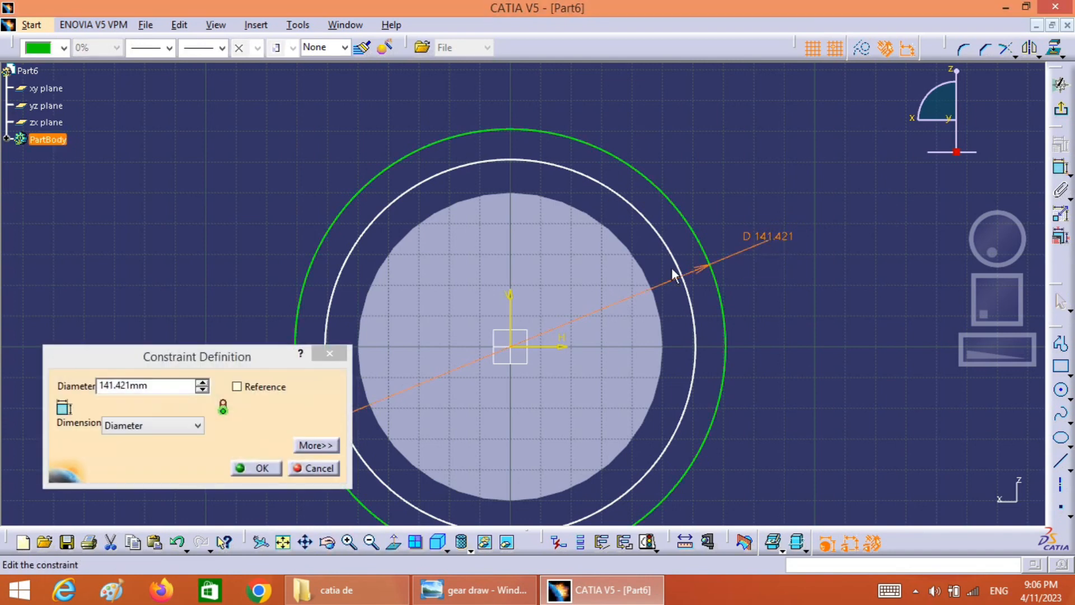
pyautogui.doubleClick(156, 391)
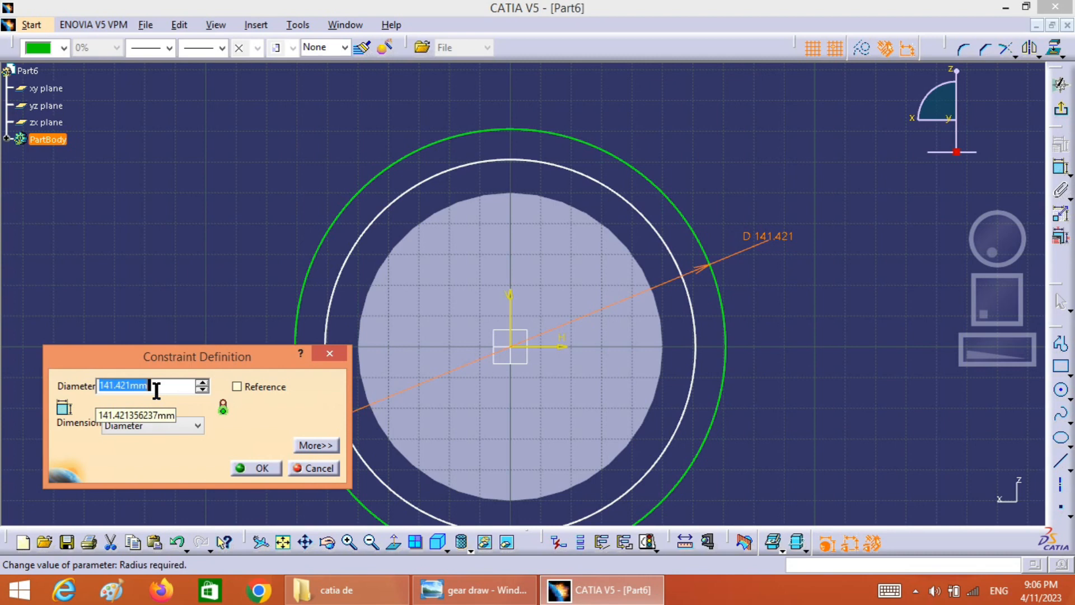
pyautogui.write('115')
pyautogui.press('Return')
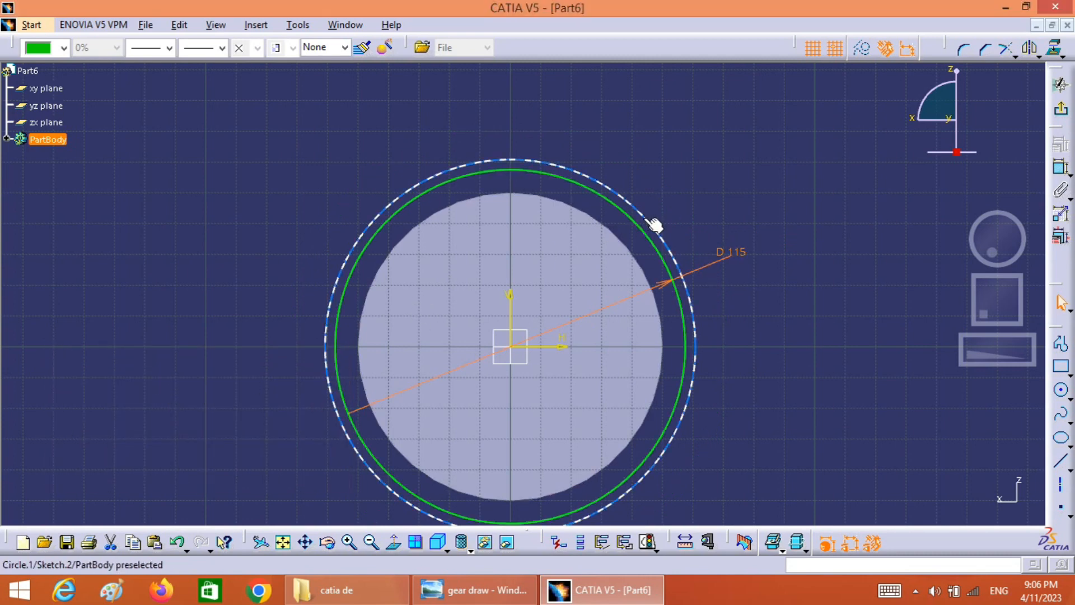
# Dimension the other sketch circle's diameter and set it to 110 mm
pyautogui.click(650, 220)
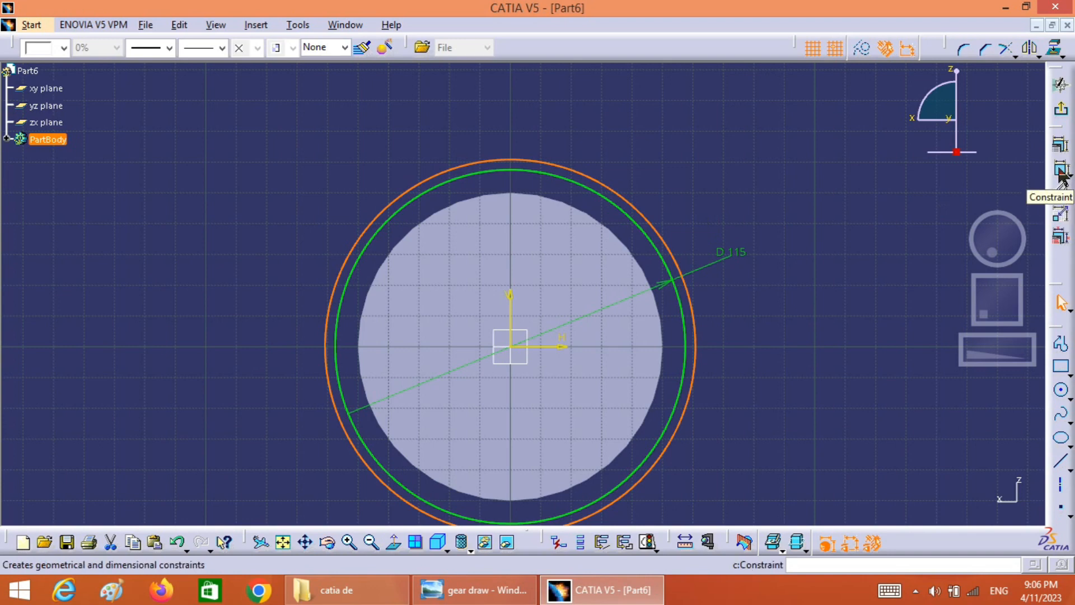
pyautogui.click(1061, 167)
pyautogui.click(701, 218)
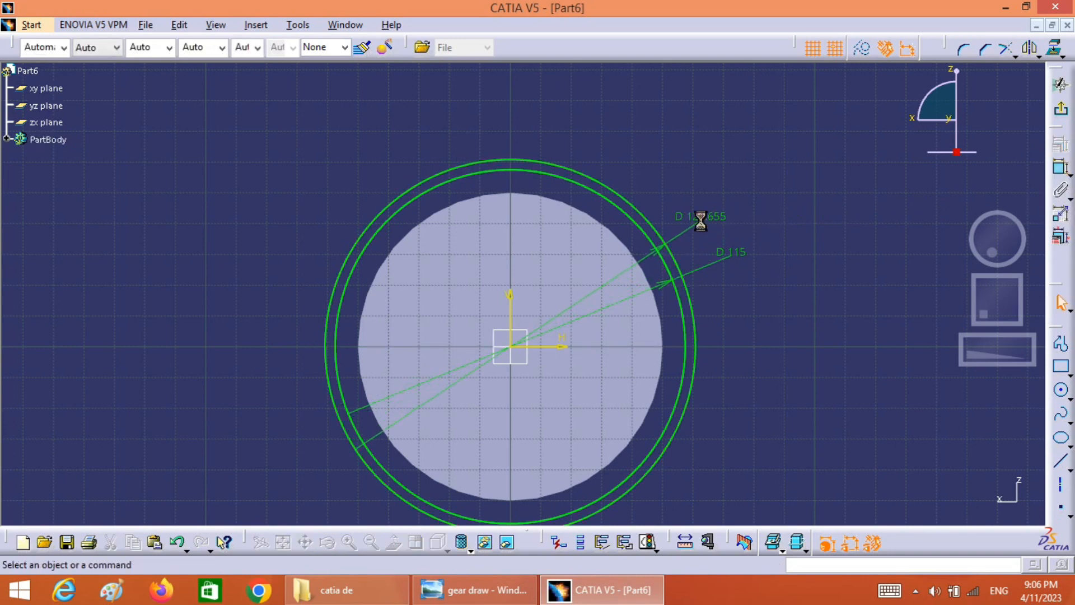
pyautogui.doubleClick(697, 218)
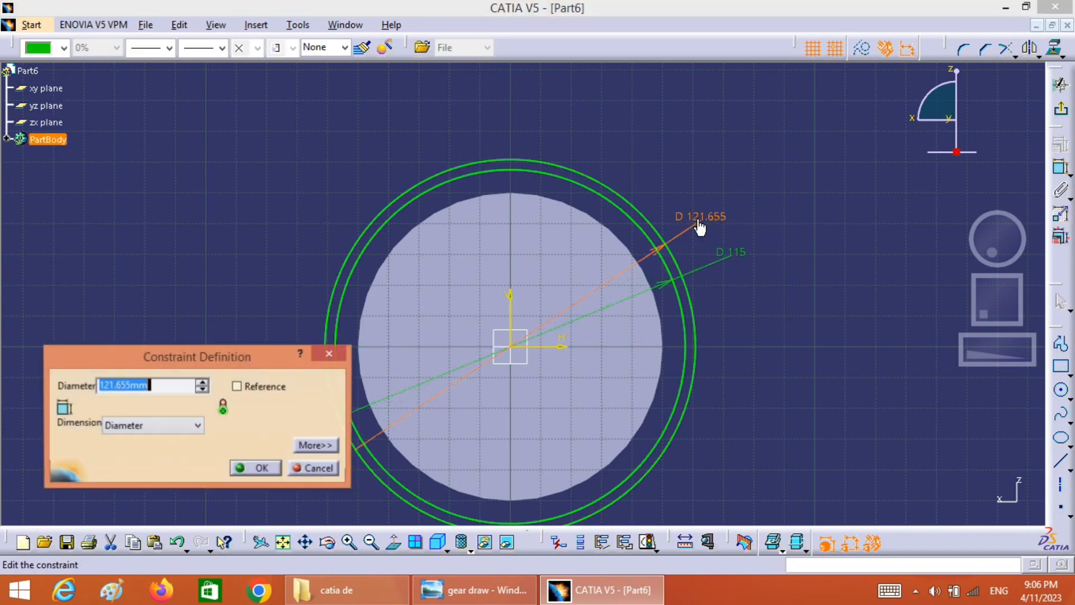
pyautogui.write('110')
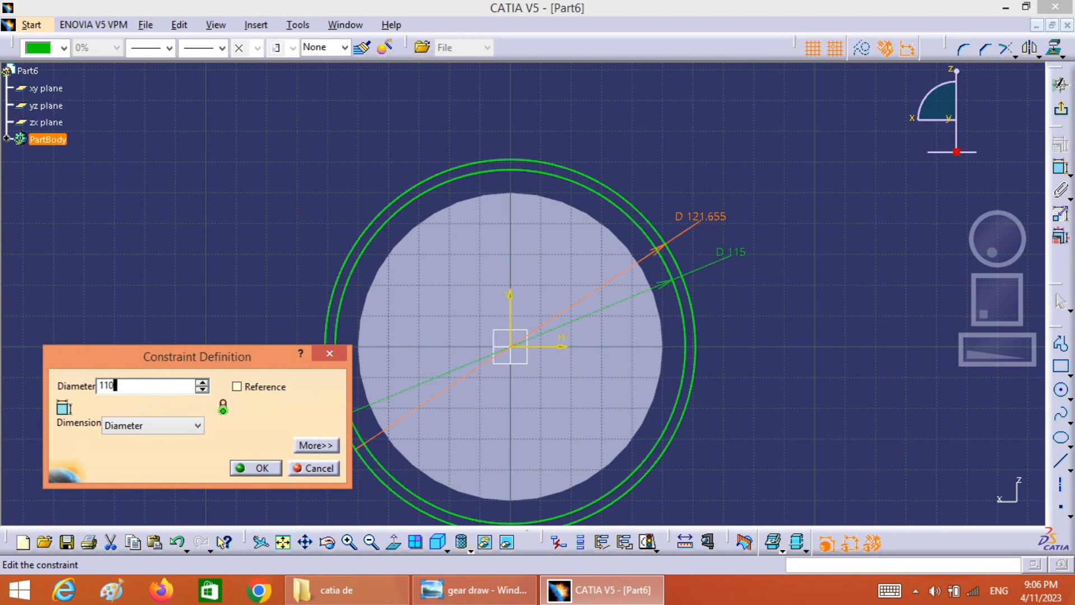
pyautogui.click(246, 462)
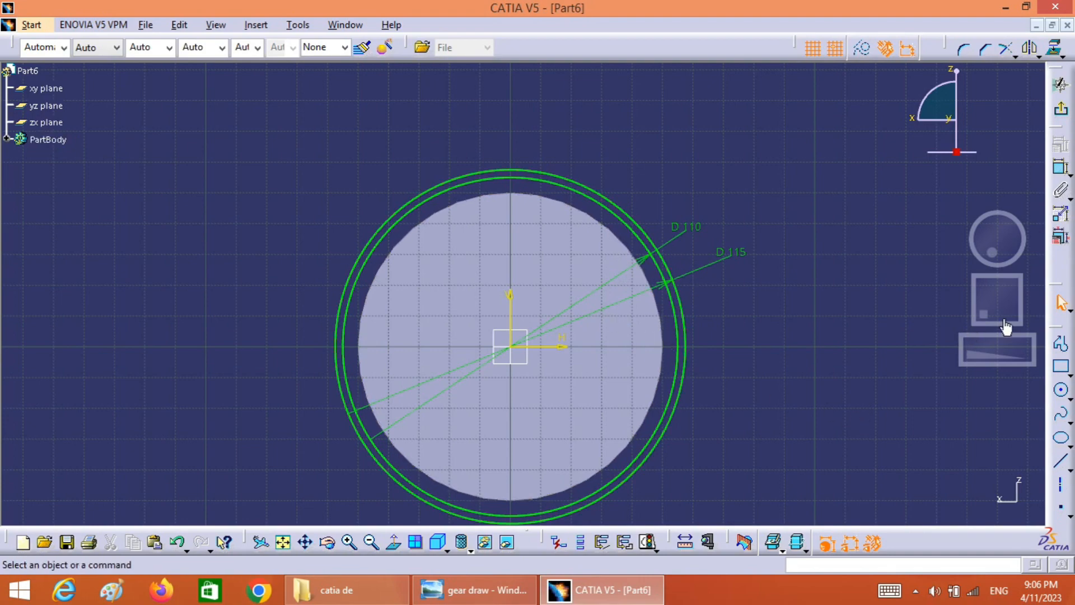
# Check the tooth profile in the reference drawing and project the disc's outer edge onto the sketch plane
pyautogui.moveTo(984, 352)
pyautogui.mouseDown()
pyautogui.moveTo(1035, 354)
pyautogui.moveTo(1013, 351)
pyautogui.moveTo(1010, 322)
pyautogui.moveTo(1011, 359)
pyautogui.moveTo(999, 359)
pyautogui.mouseUp()
pyautogui.moveTo(995, 313); pyautogui.dragTo(993, 303)
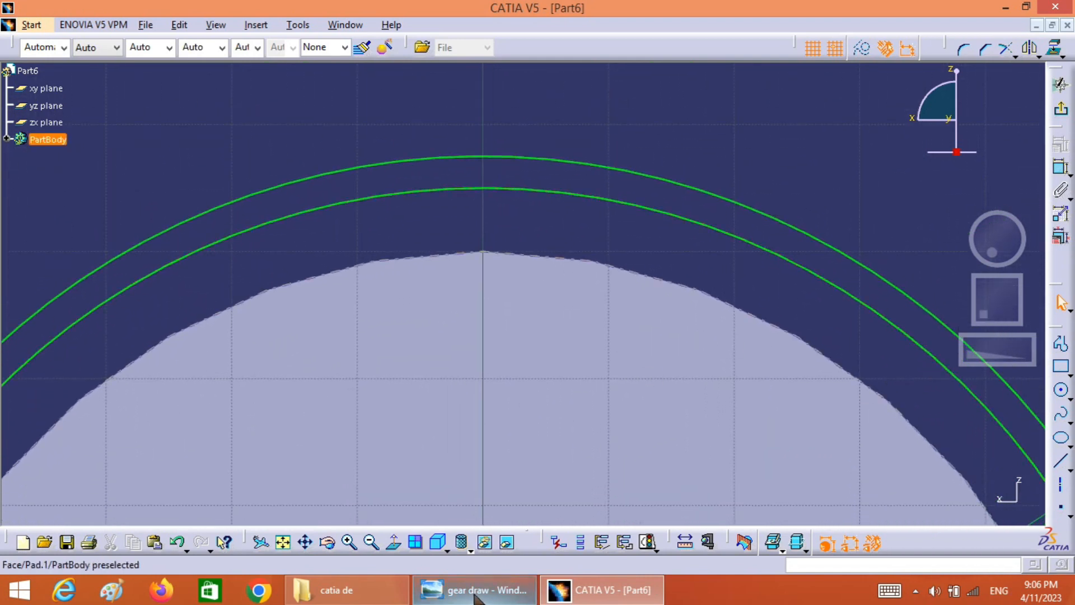
pyautogui.click(452, 590)
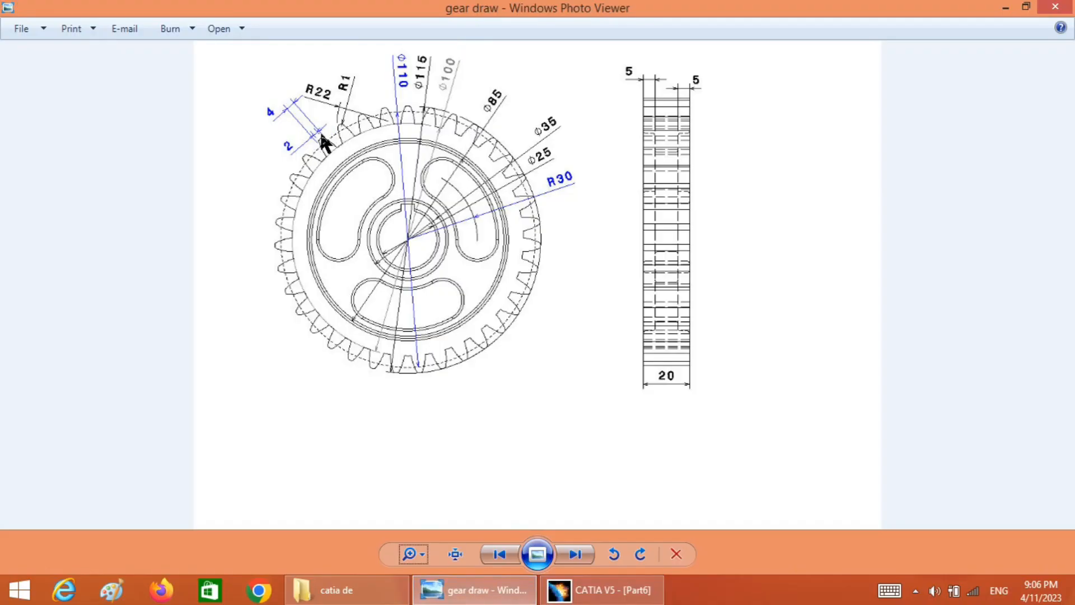
pyautogui.click(600, 589)
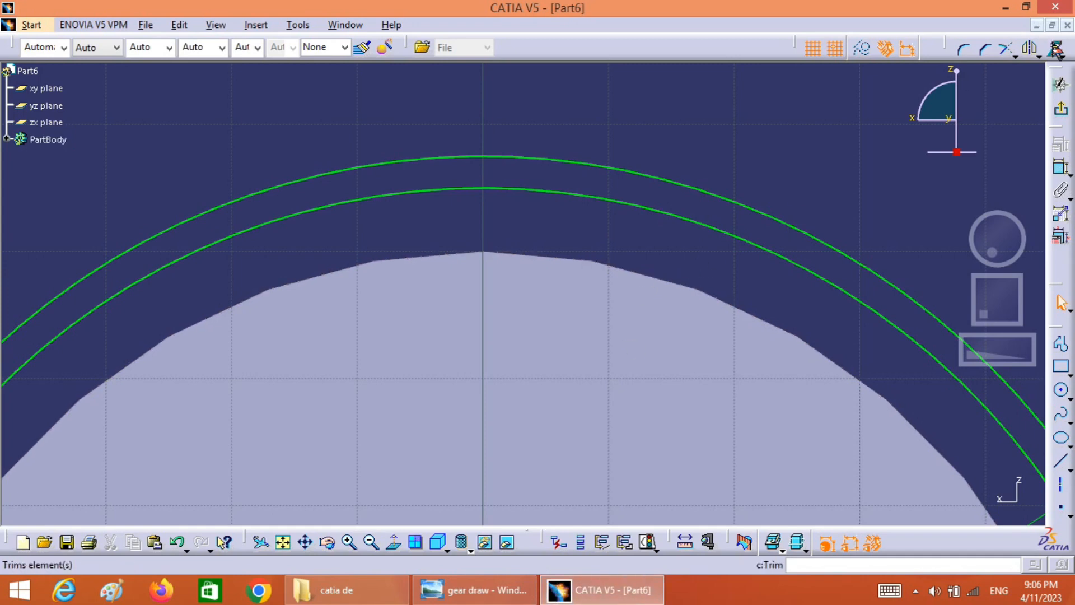
pyautogui.click(1055, 48)
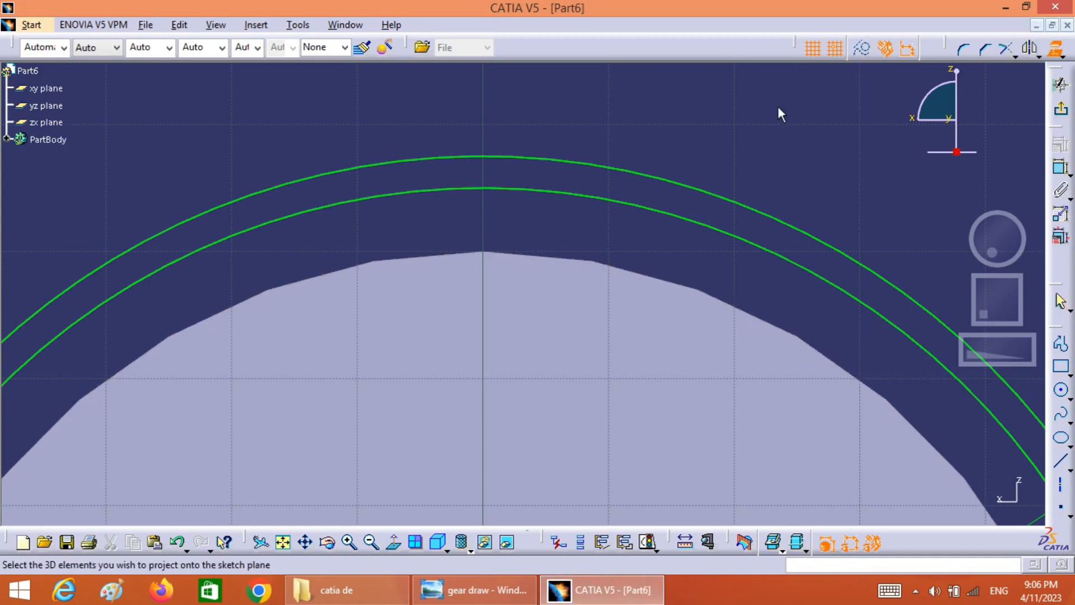
pyautogui.click(590, 267)
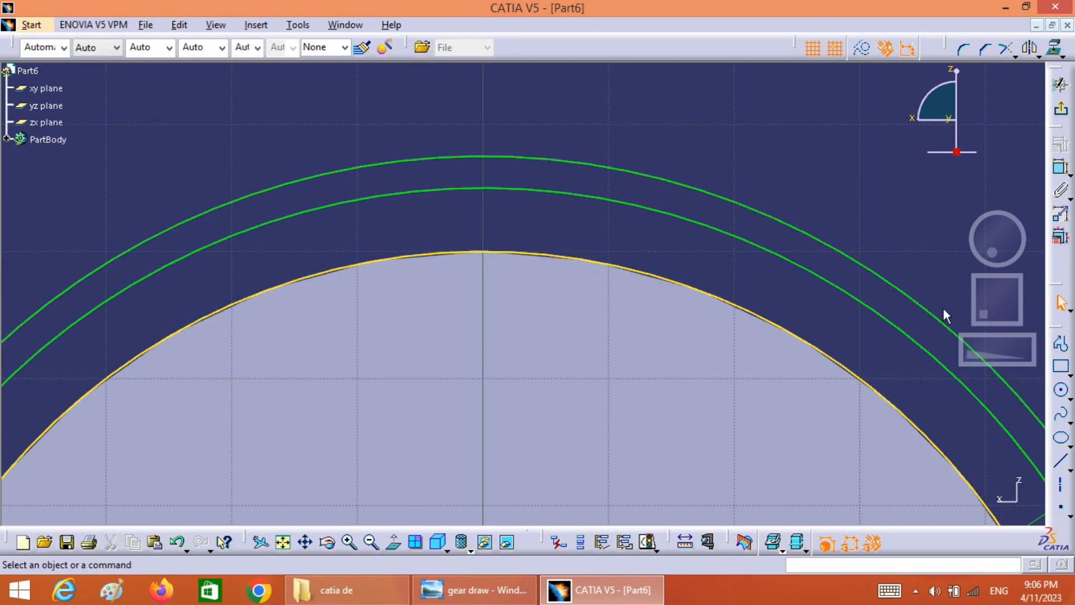
# Turn off grid snapping and draw a three-point arc of about 24 mm radius from the projected disc edge through the 110 mm circle to the 115 mm circle
pyautogui.click(1071, 399)
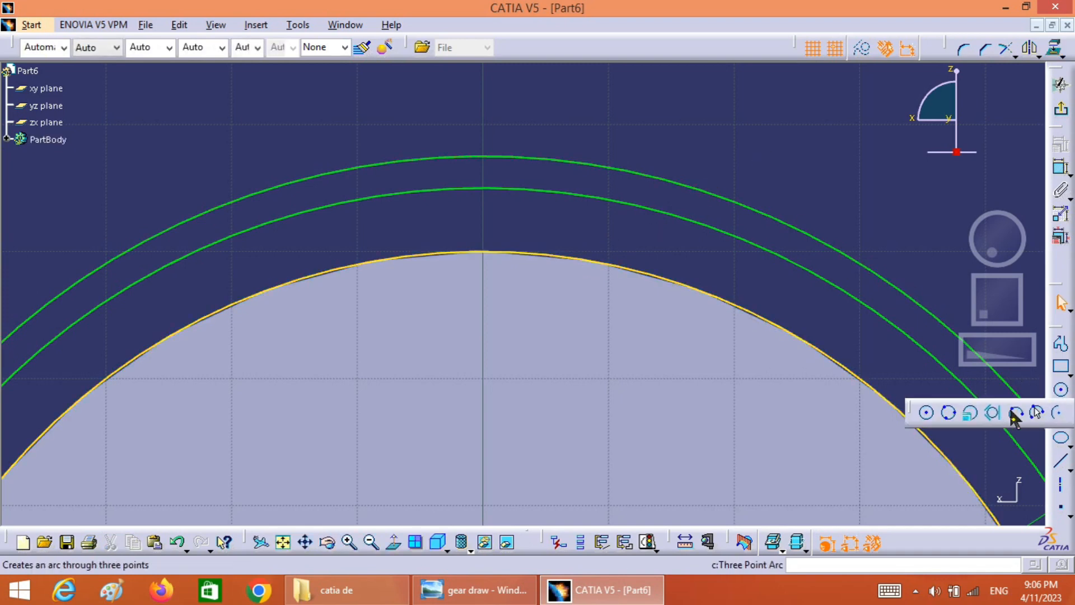
pyautogui.click(1016, 413)
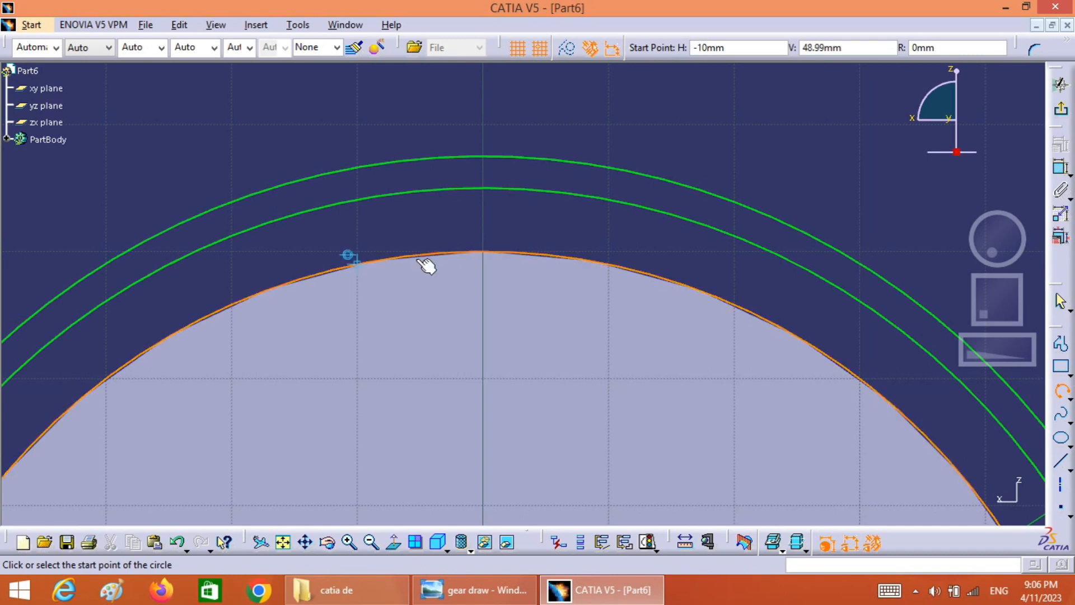
pyautogui.click(539, 50)
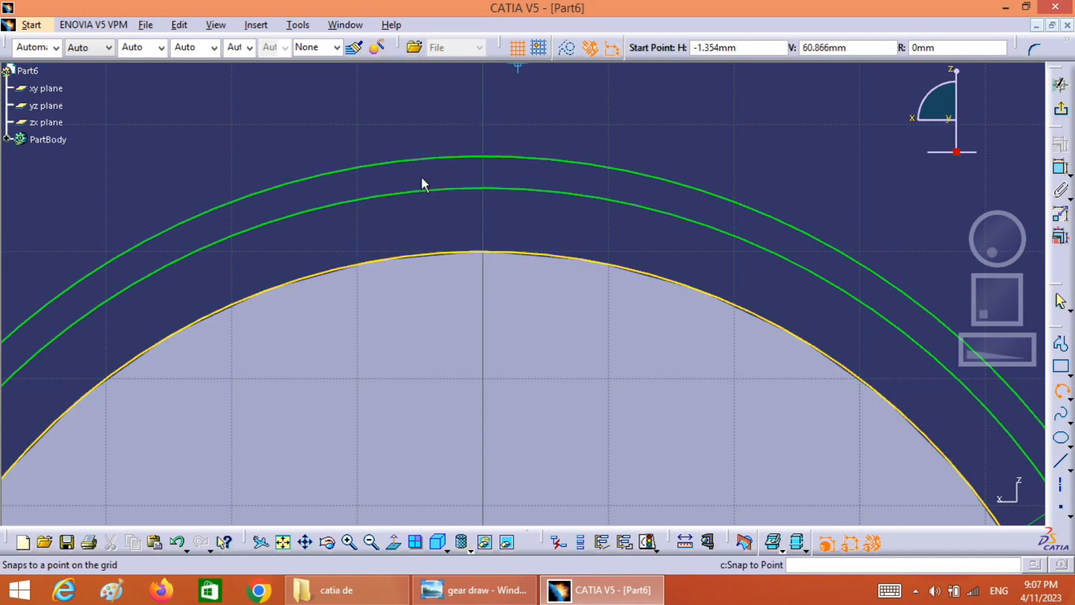
pyautogui.click(437, 252)
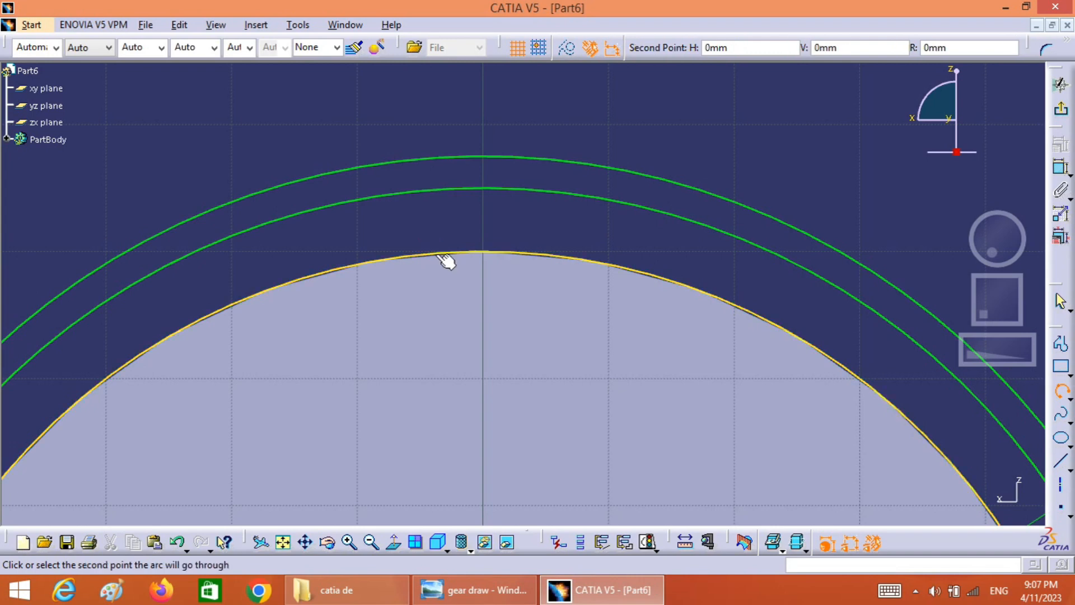
pyautogui.click(447, 192)
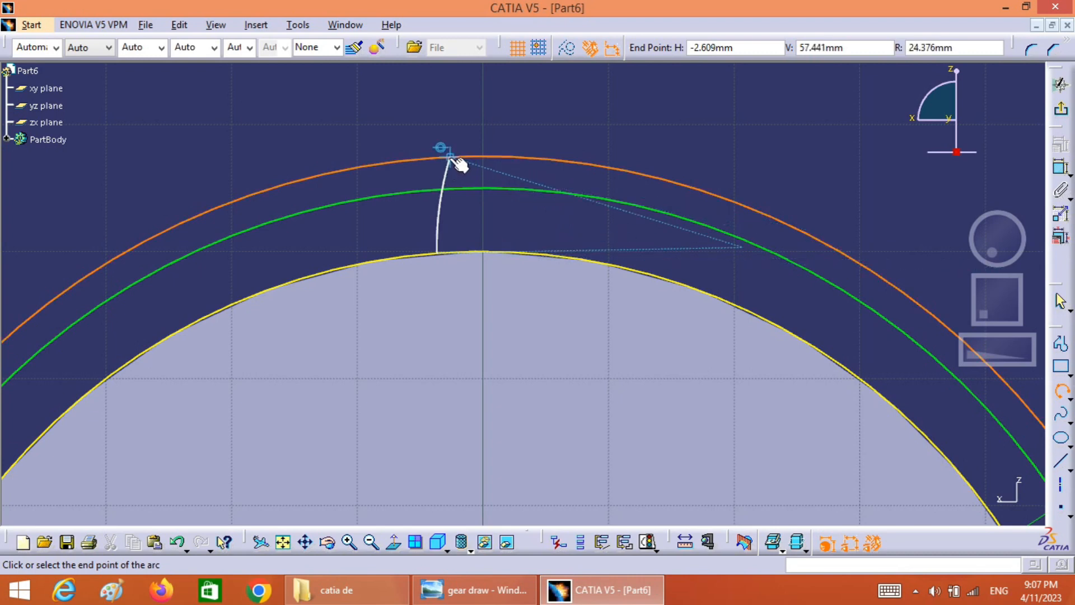
pyautogui.click(455, 160)
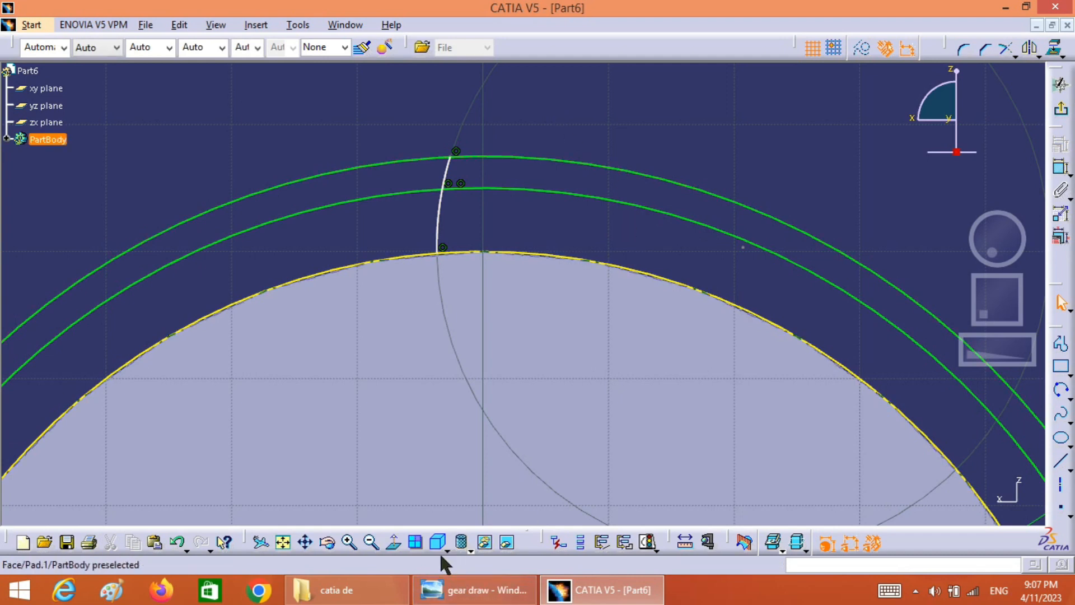
# Mirror the tooth flank arc about the sketch's vertical axis
pyautogui.moveTo(1008, 367)
pyautogui.mouseDown()
pyautogui.moveTo(1009, 352)
pyautogui.moveTo(976, 365)
pyautogui.moveTo(1000, 349)
pyautogui.moveTo(980, 348)
pyautogui.mouseUp()
pyautogui.moveTo(993, 314); pyautogui.dragTo(996, 298)
pyautogui.click(491, 143)
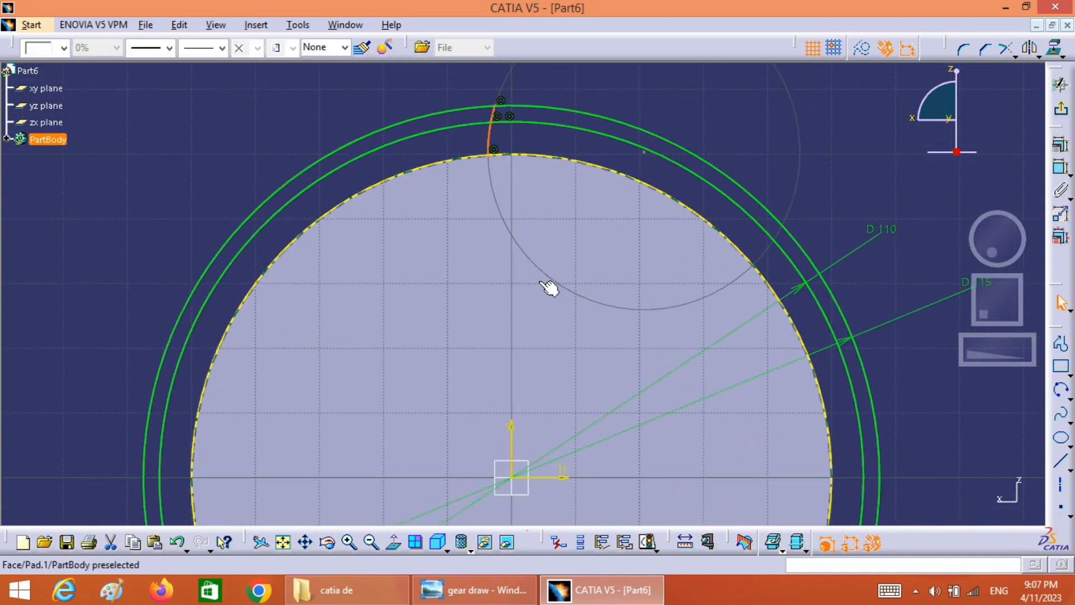
pyautogui.click(1029, 47)
pyautogui.click(512, 438)
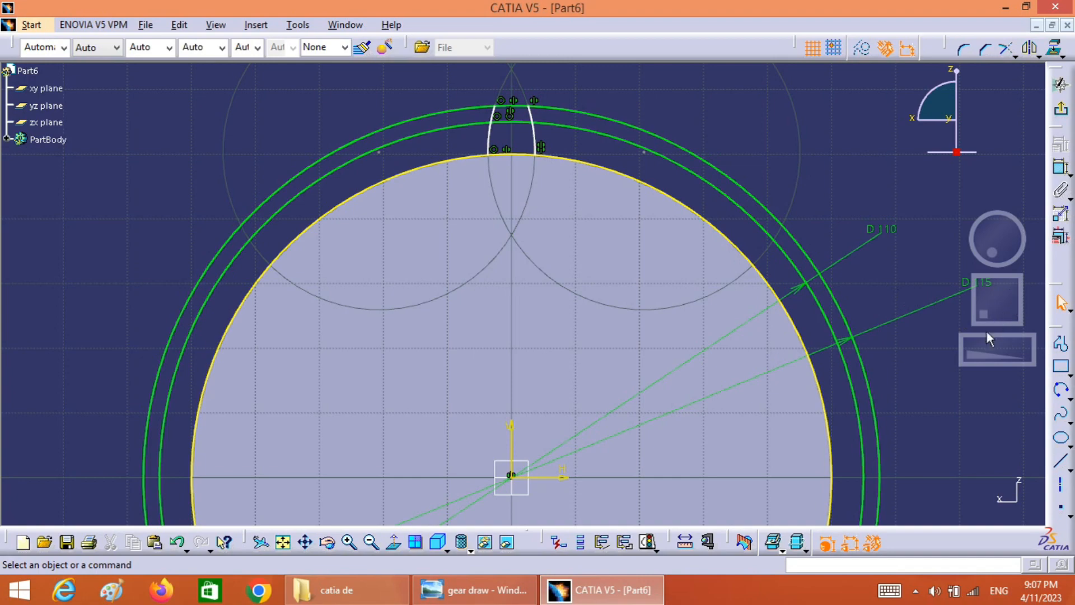
# Check the tooth tip width in the reference drawing, then dimension the distance between the two flank arcs' outer endpoints as 2 mm
pyautogui.moveTo(992, 348)
pyautogui.mouseDown()
pyautogui.moveTo(1011, 321)
pyautogui.moveTo(1009, 357)
pyautogui.mouseUp()
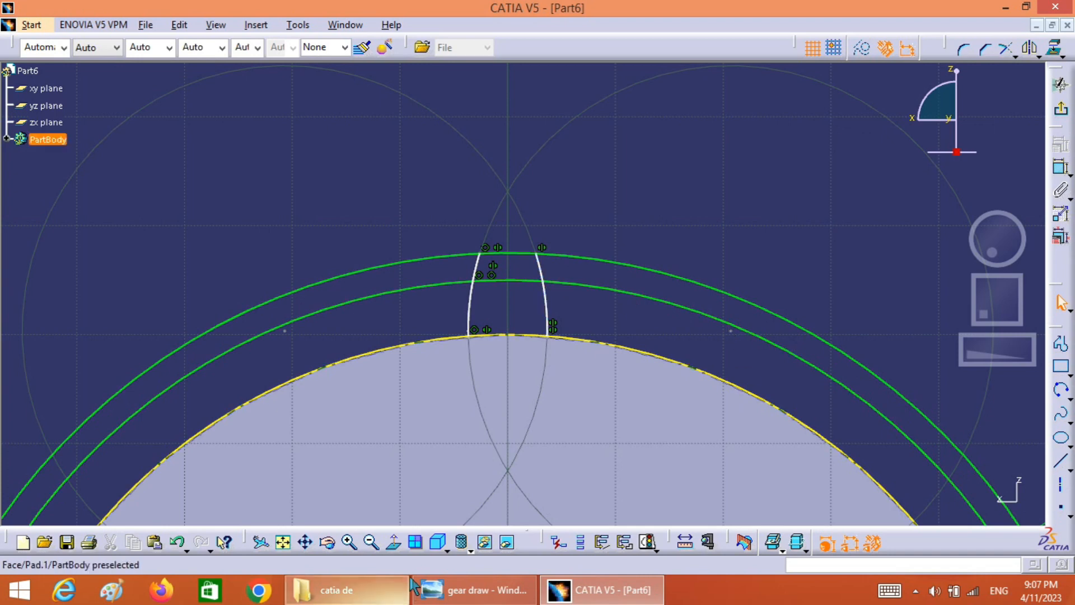
pyautogui.click(472, 598)
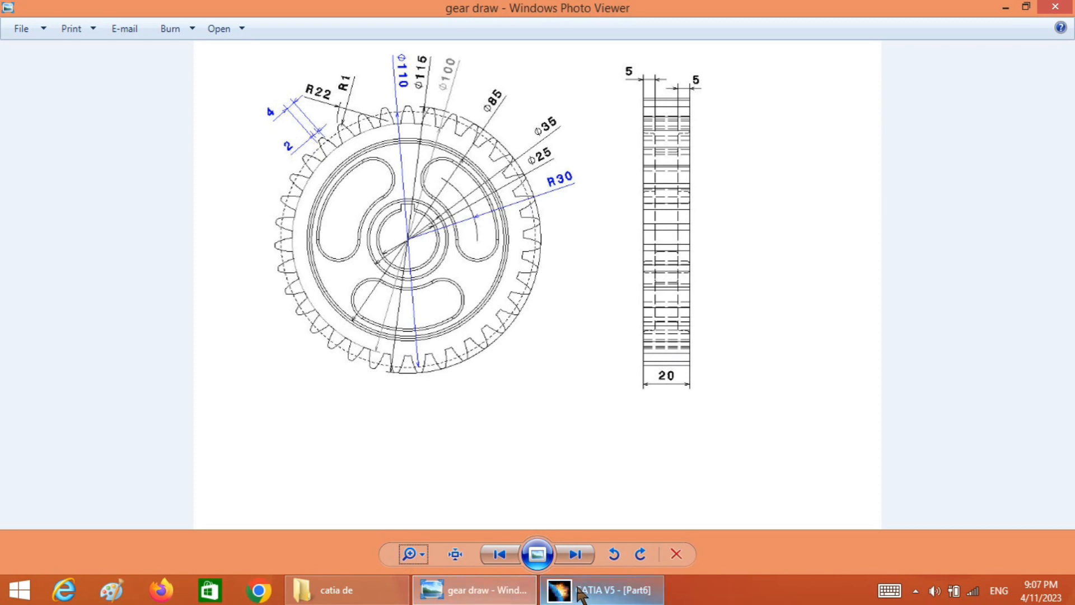
pyautogui.click(593, 591)
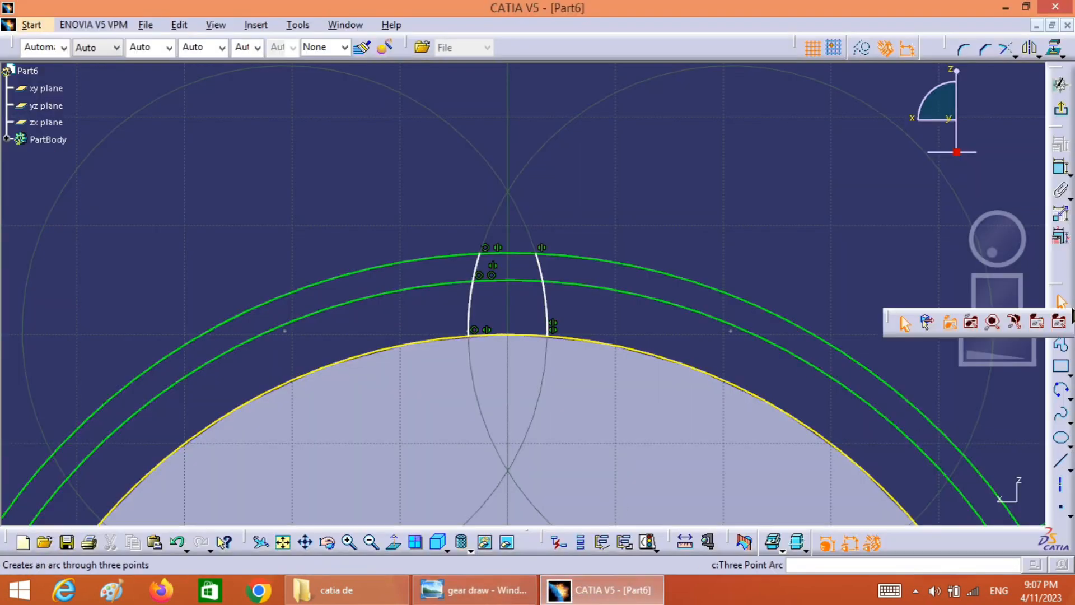
pyautogui.click(1061, 168)
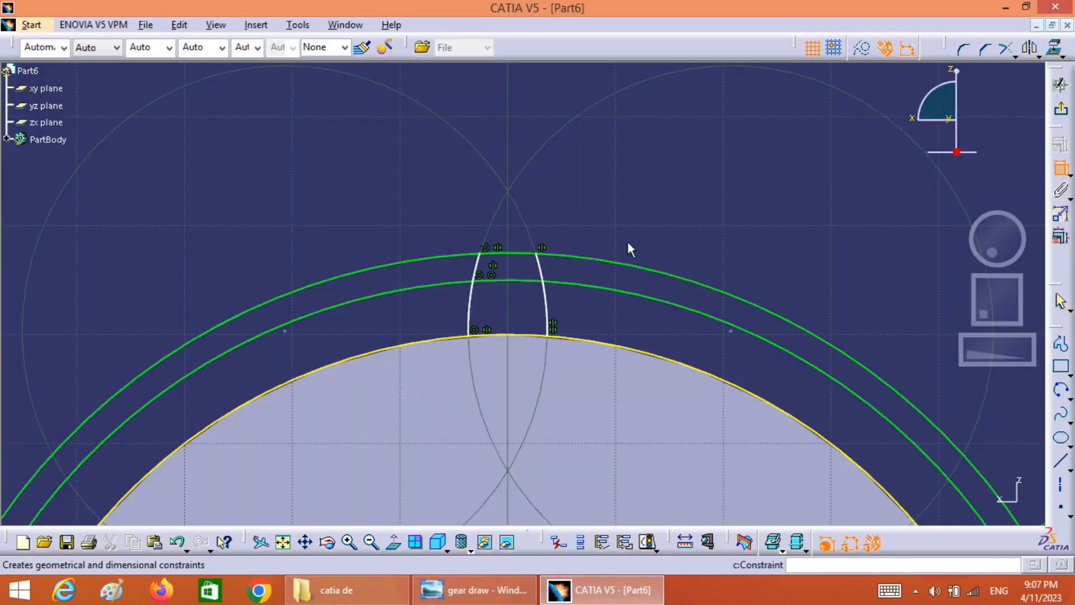
pyautogui.click(537, 255)
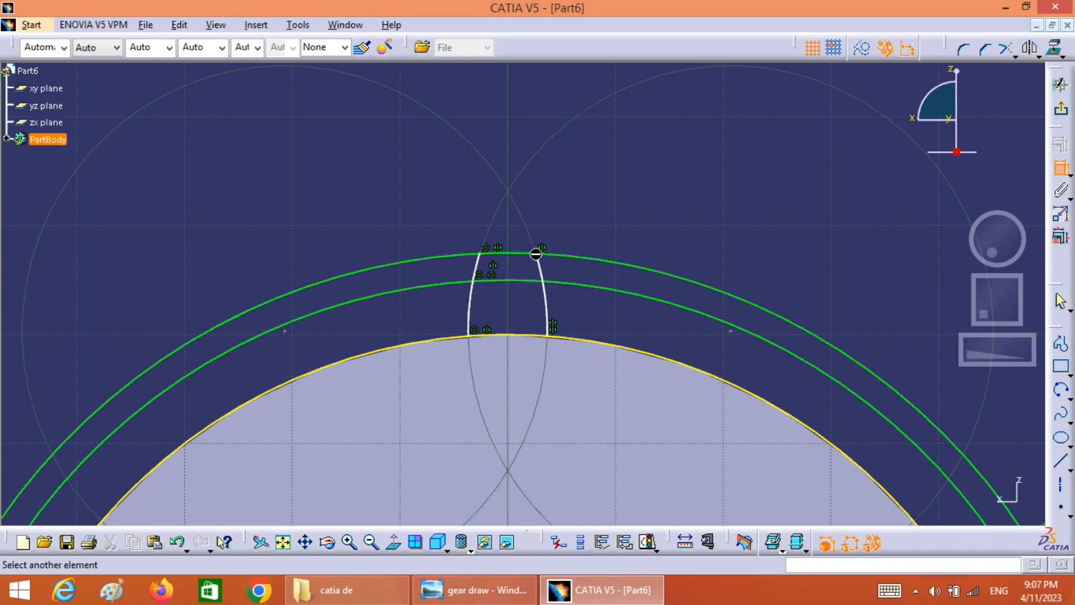
pyautogui.click(484, 255)
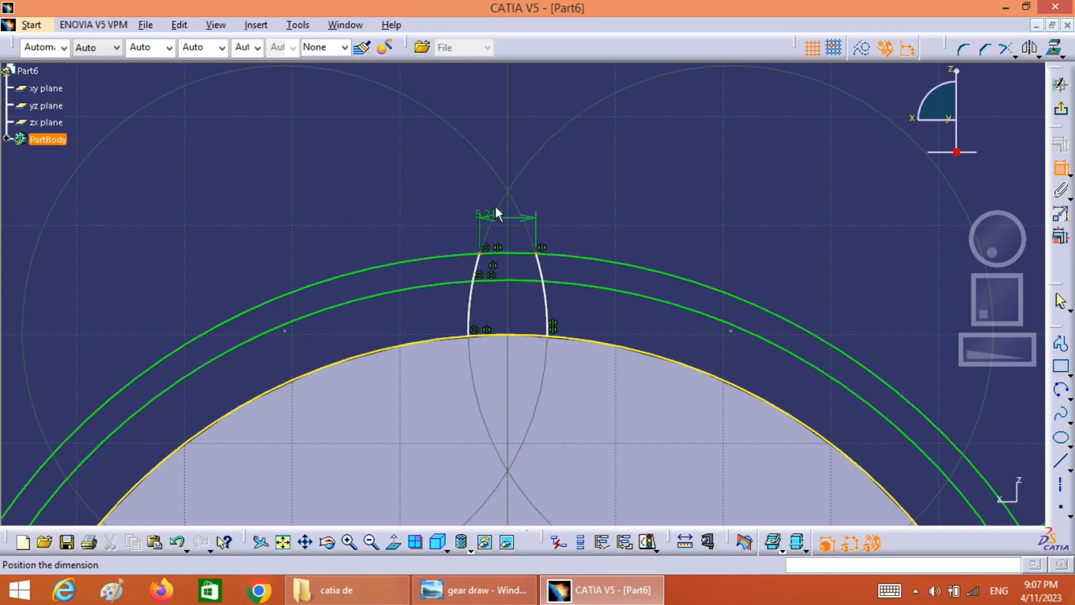
pyautogui.click(499, 146)
pyautogui.doubleClick(500, 144)
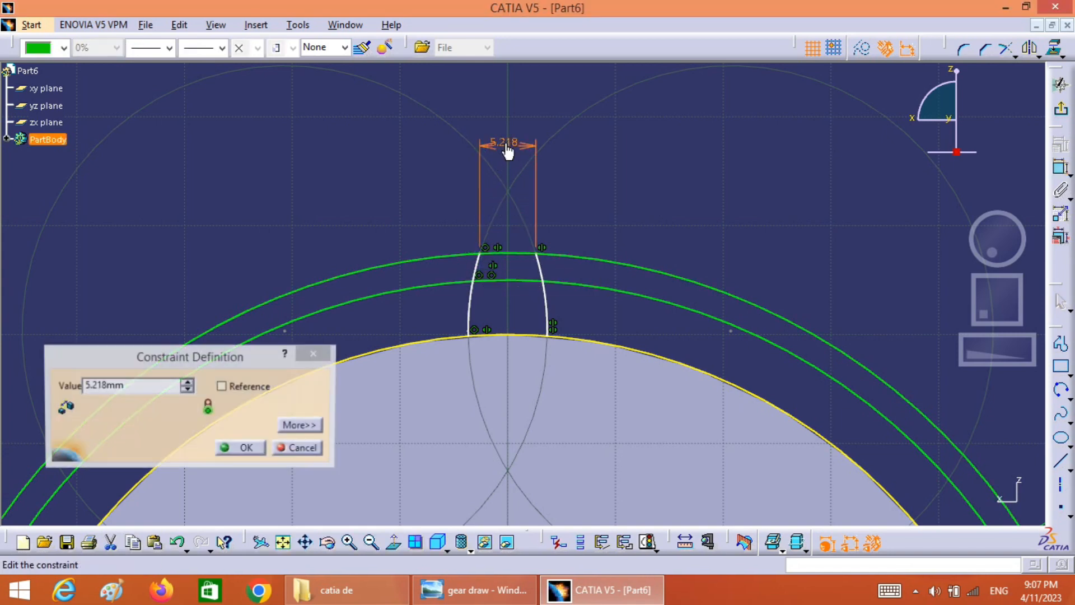
pyautogui.doubleClick(134, 385)
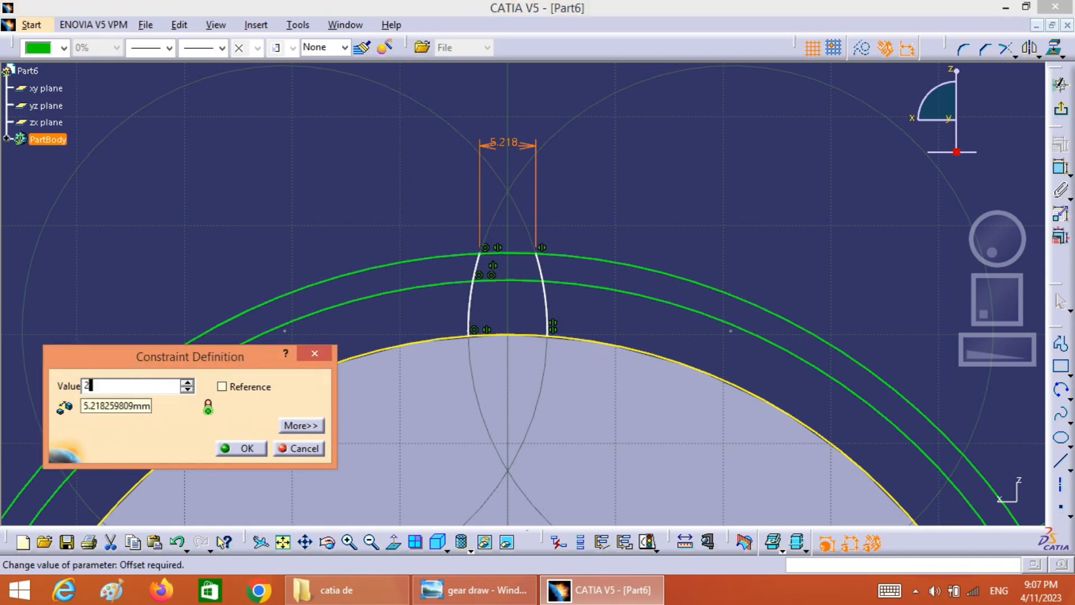
pyautogui.write('2')
pyautogui.click(240, 448)
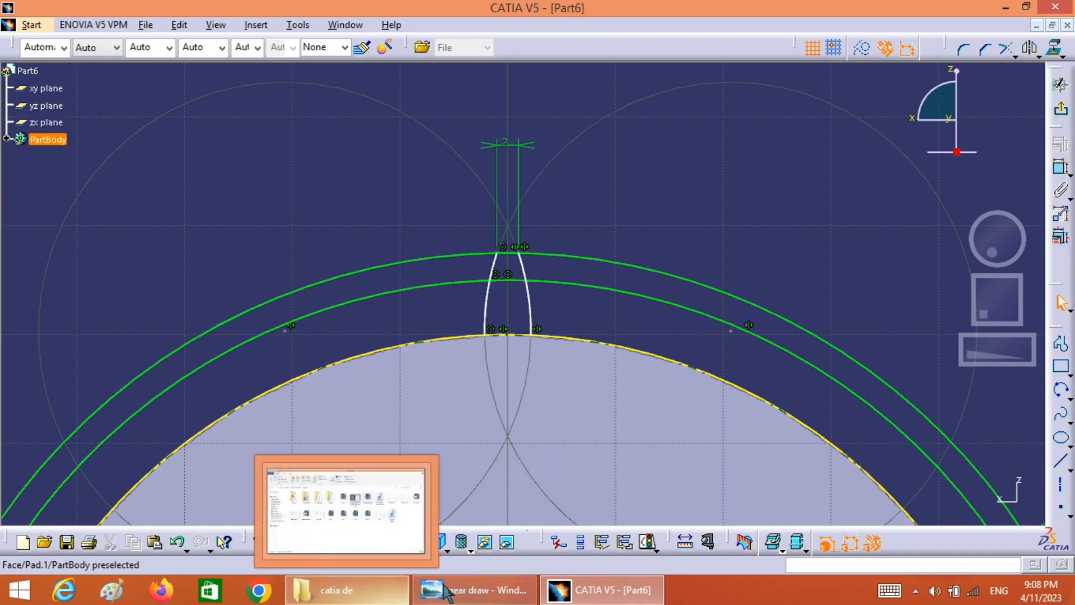
# Check the flank radius in the reference drawing and dimension the left tooth flank arc with a radius of 22 mm
pyautogui.click(485, 590)
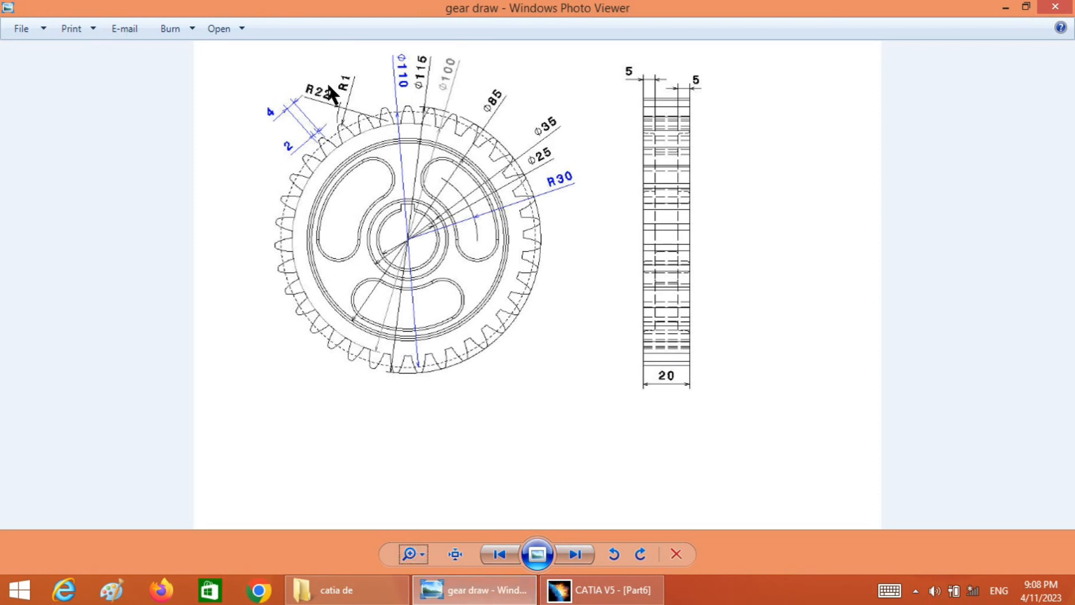
pyautogui.click(602, 590)
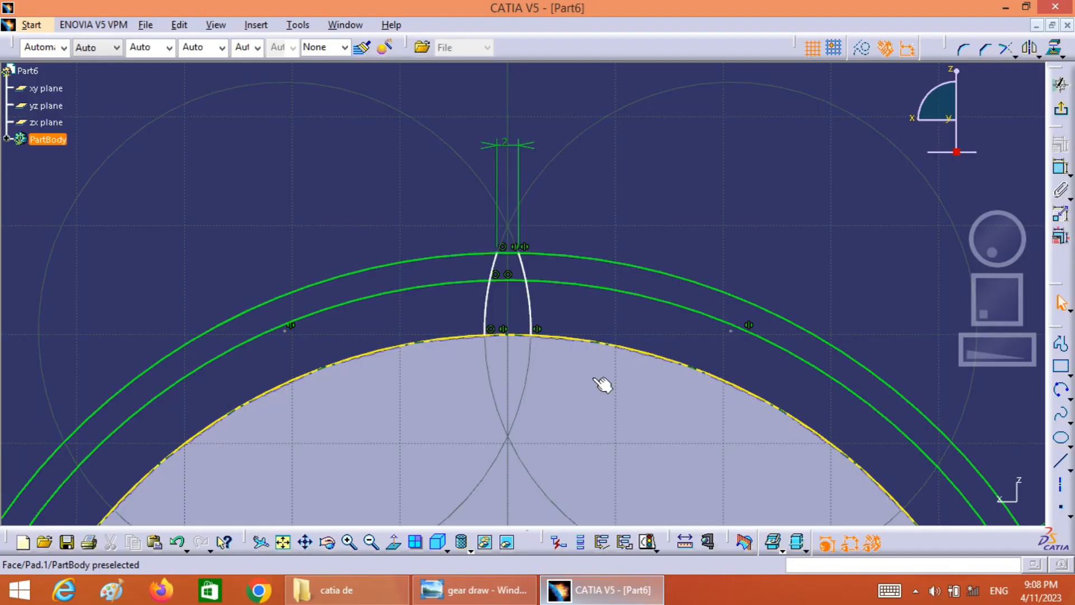
pyautogui.click(1061, 167)
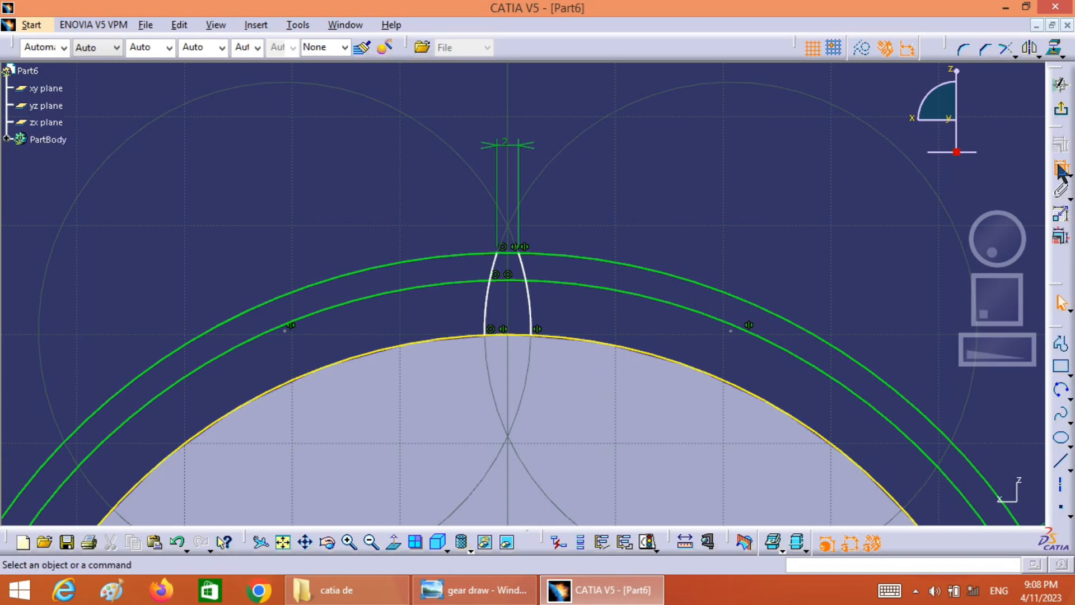
pyautogui.click(488, 289)
pyautogui.click(326, 237)
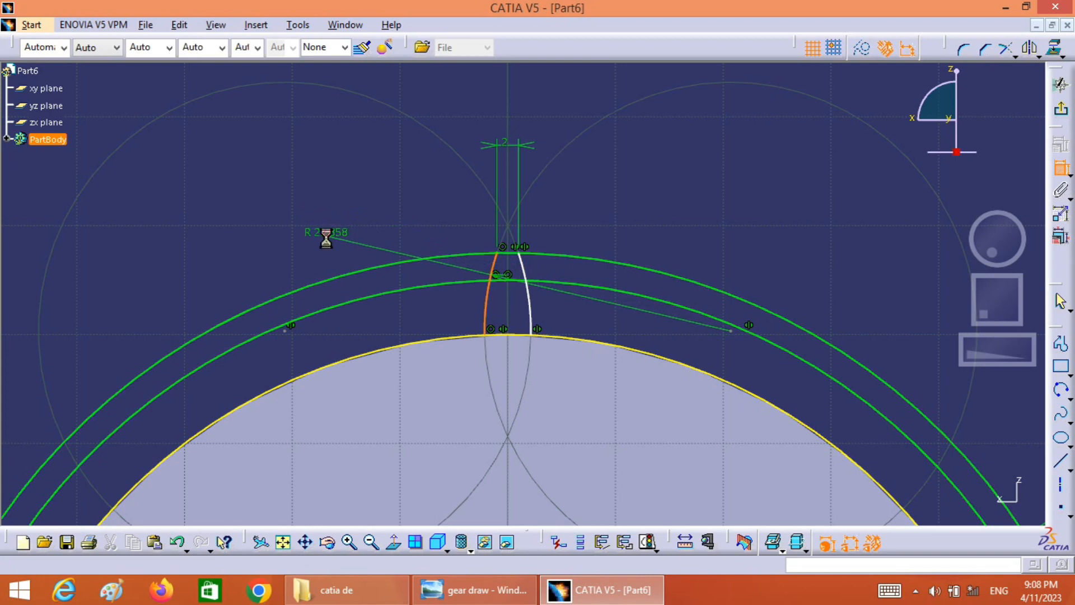
pyautogui.doubleClick(328, 242)
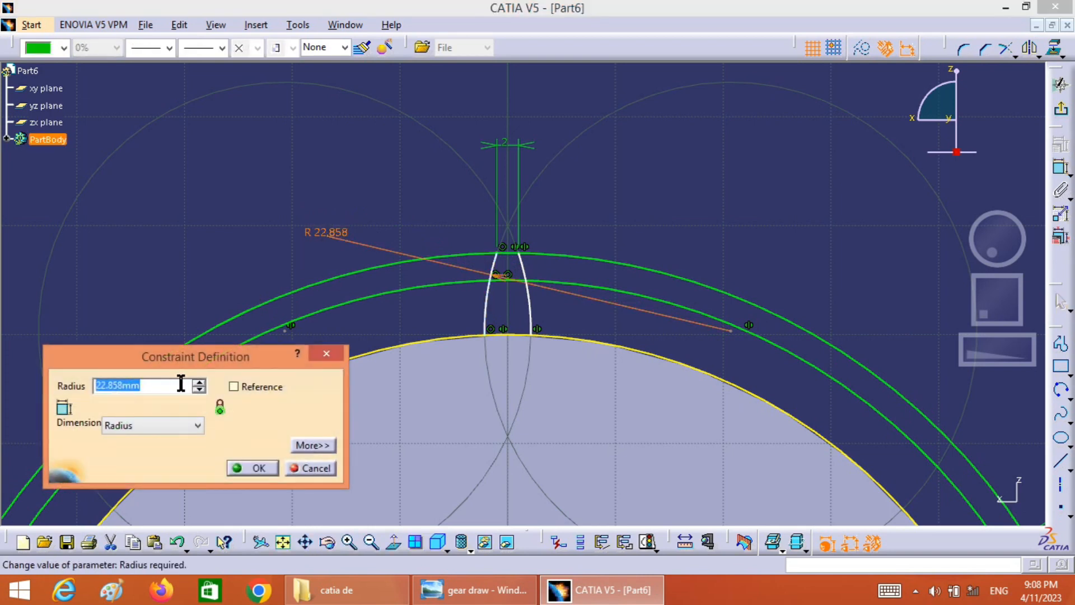
pyautogui.write('22')
pyautogui.click(252, 468)
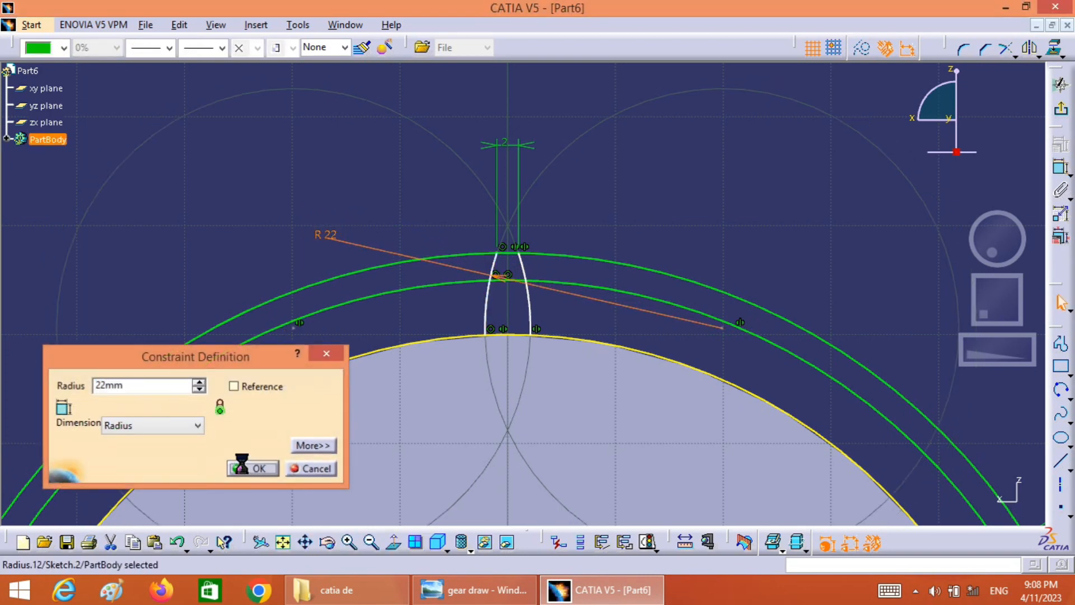
pyautogui.click(684, 230)
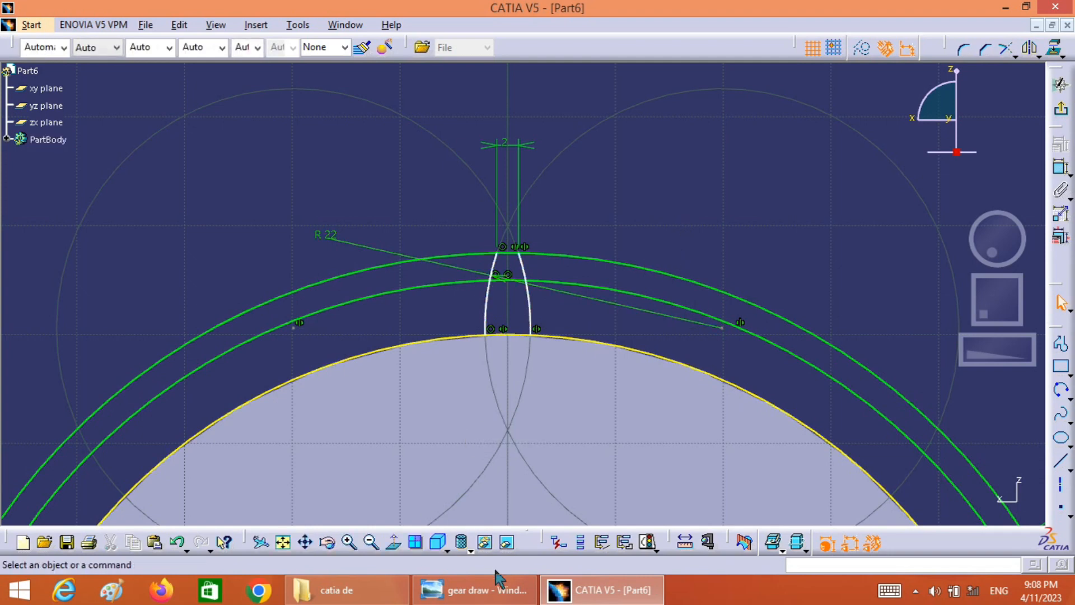
# Place a point where the right flank crosses the 110 mm circle and move the left flank's base endpoint slightly outward along the disc edge
pyautogui.click(468, 597)
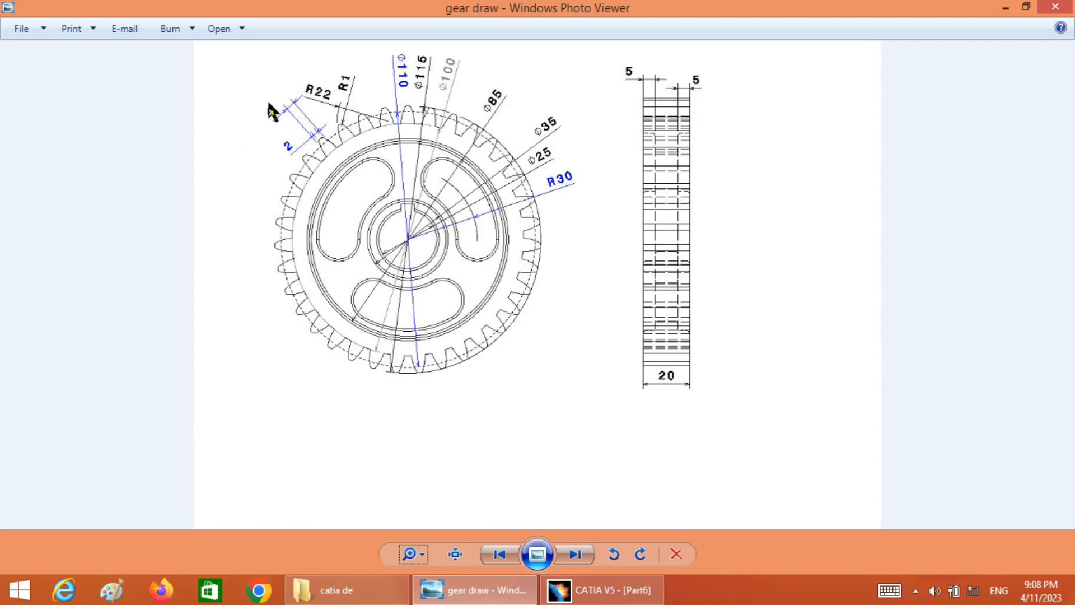
pyautogui.click(596, 590)
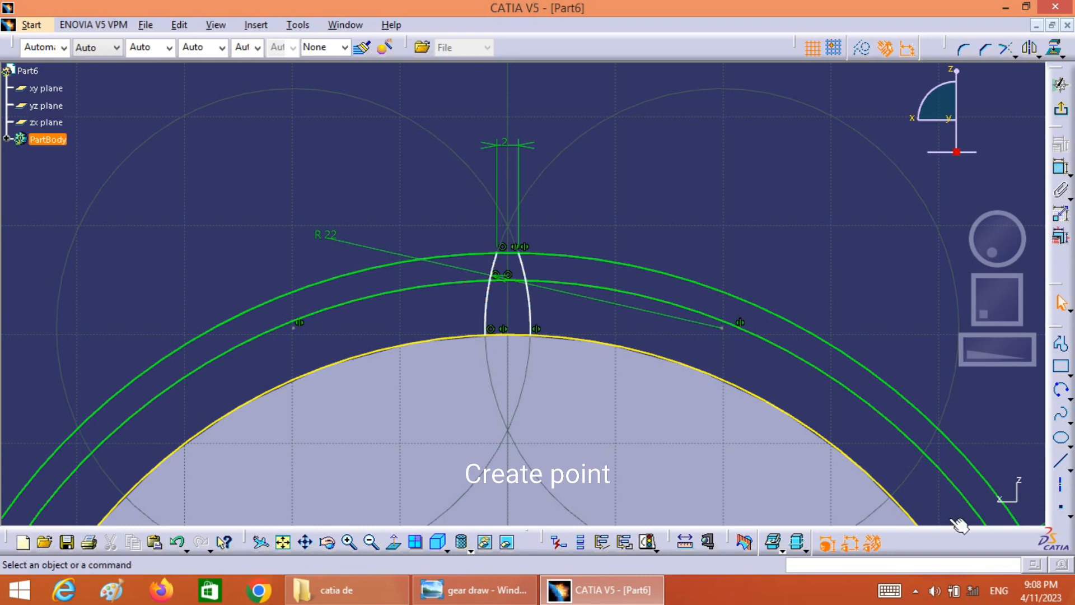
pyautogui.click(1059, 507)
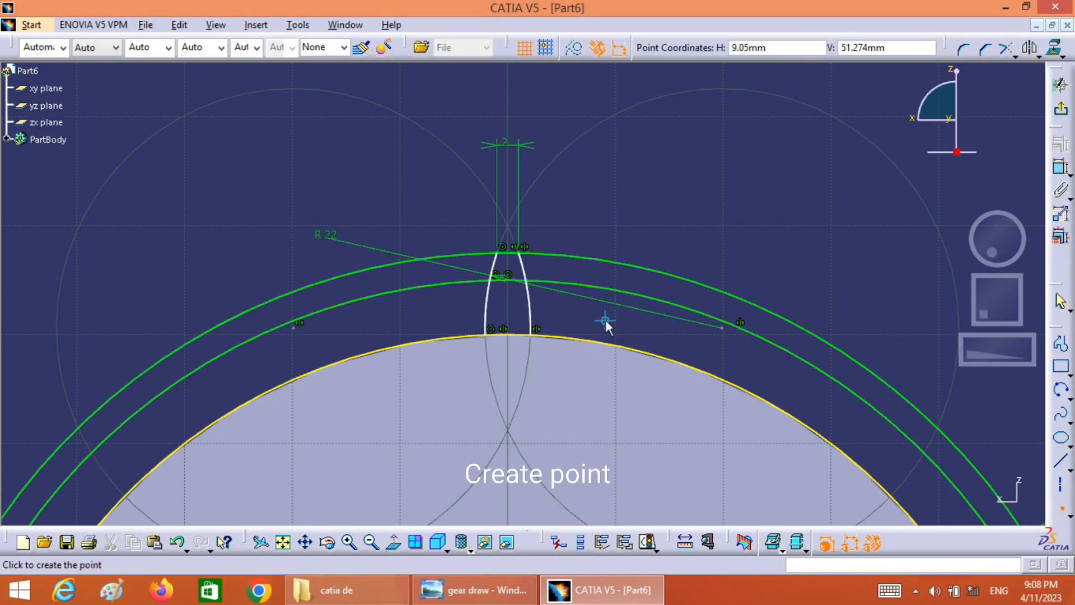
pyautogui.click(526, 280)
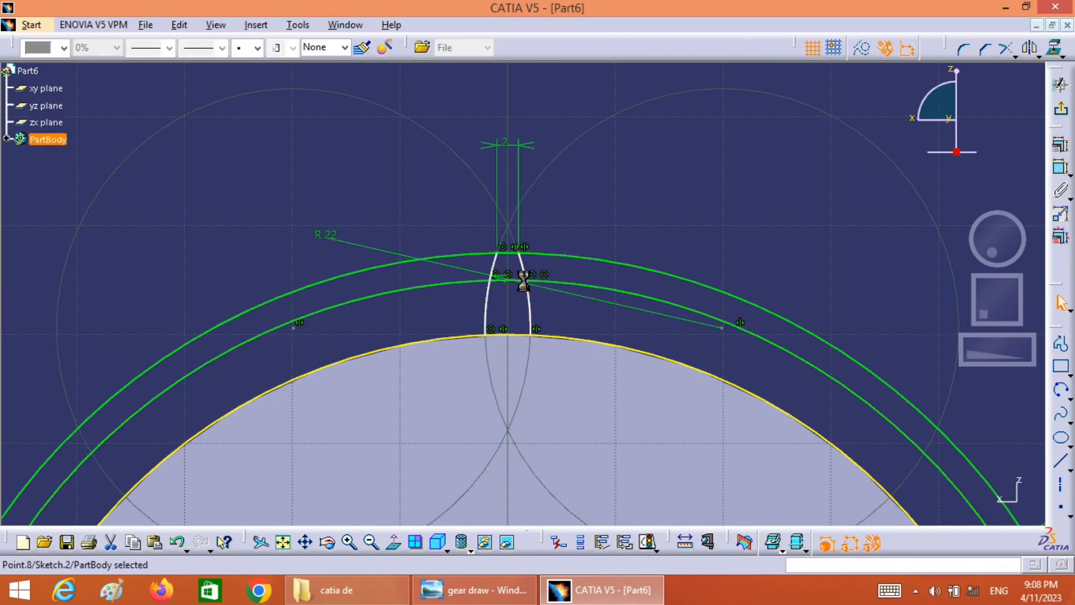
pyautogui.click(665, 224)
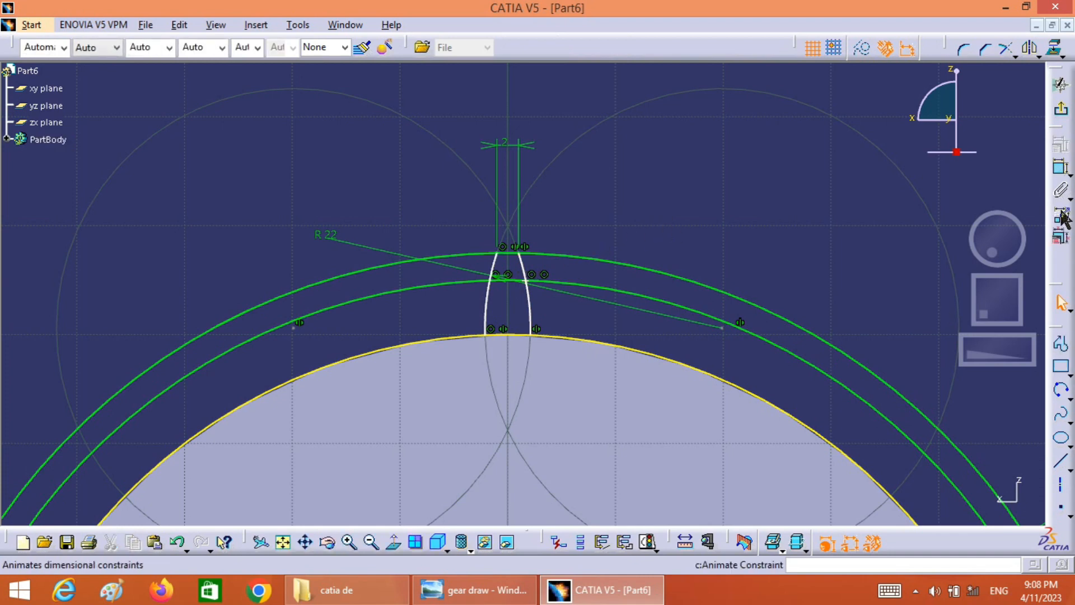
pyautogui.click(1058, 173)
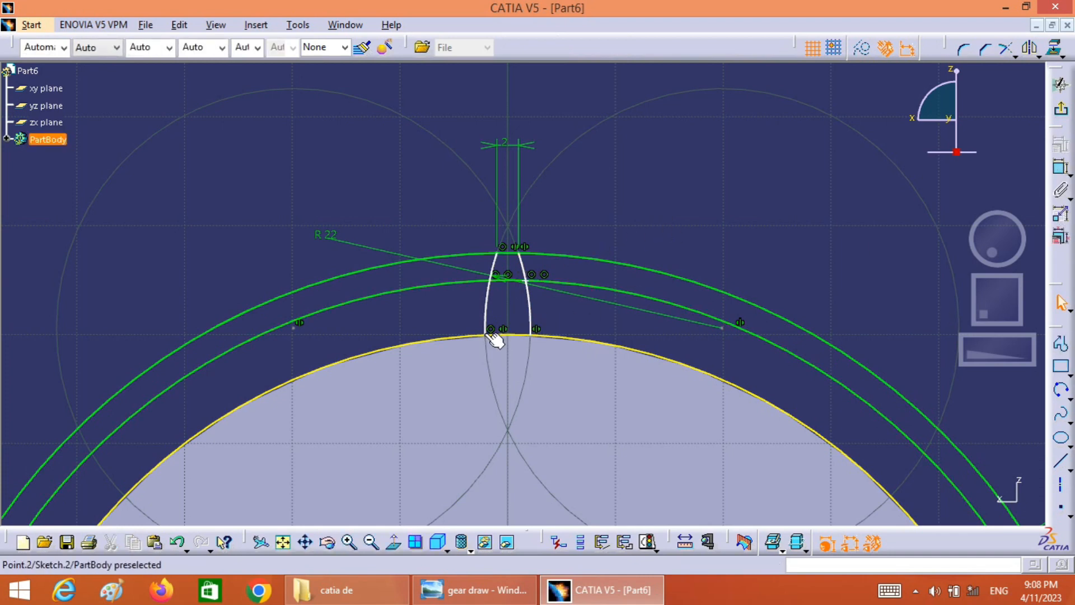
pyautogui.moveTo(492, 336); pyautogui.dragTo(481, 336)
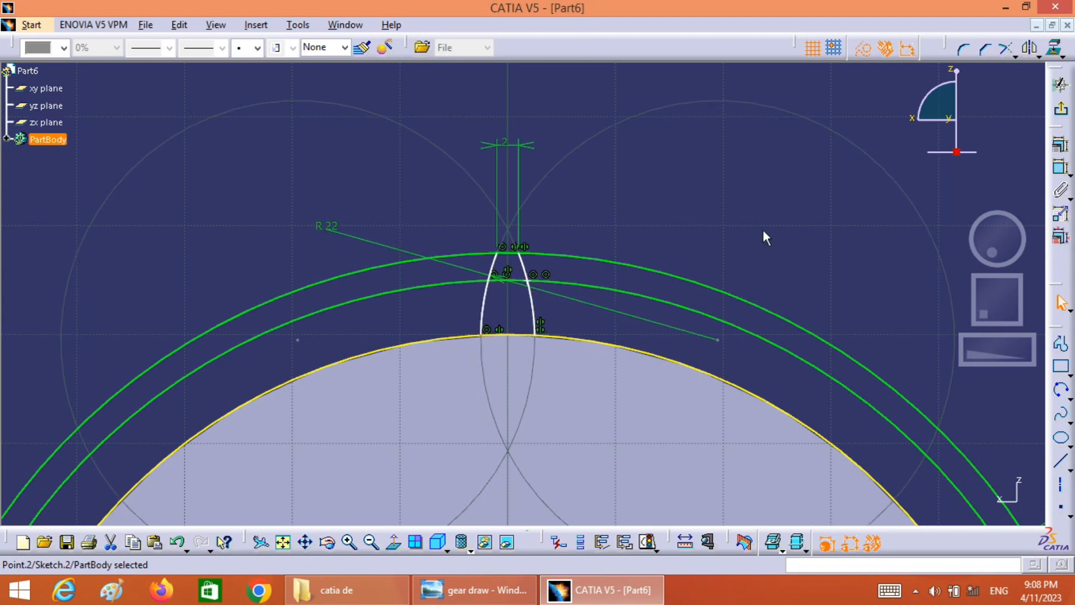
# Try to dimension the tooth width between the flanks at the 110 mm circle, and undo that dimension
pyautogui.click(1061, 170)
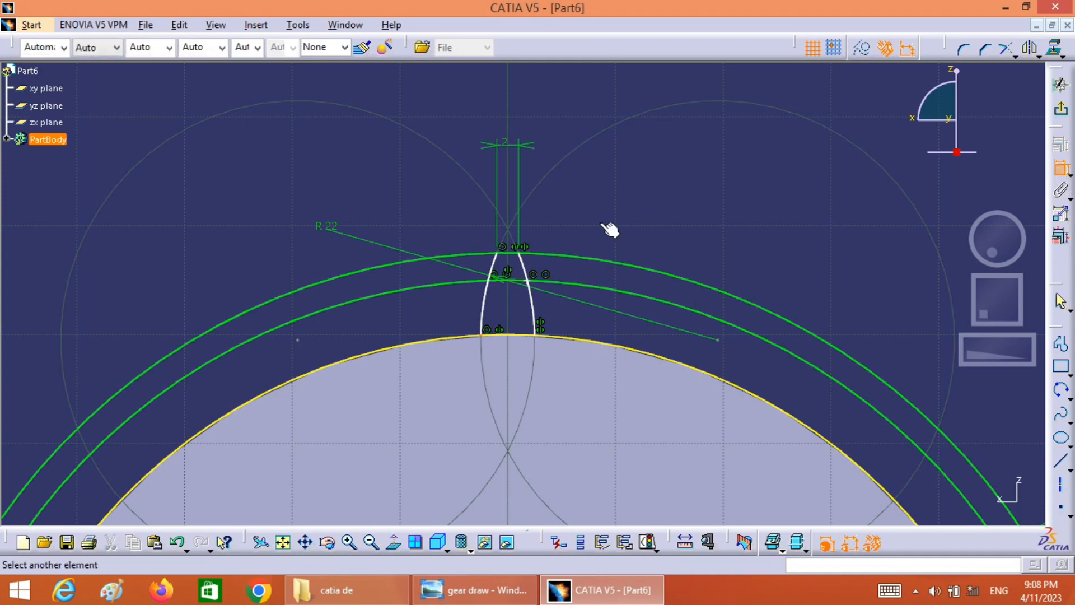
pyautogui.click(498, 287)
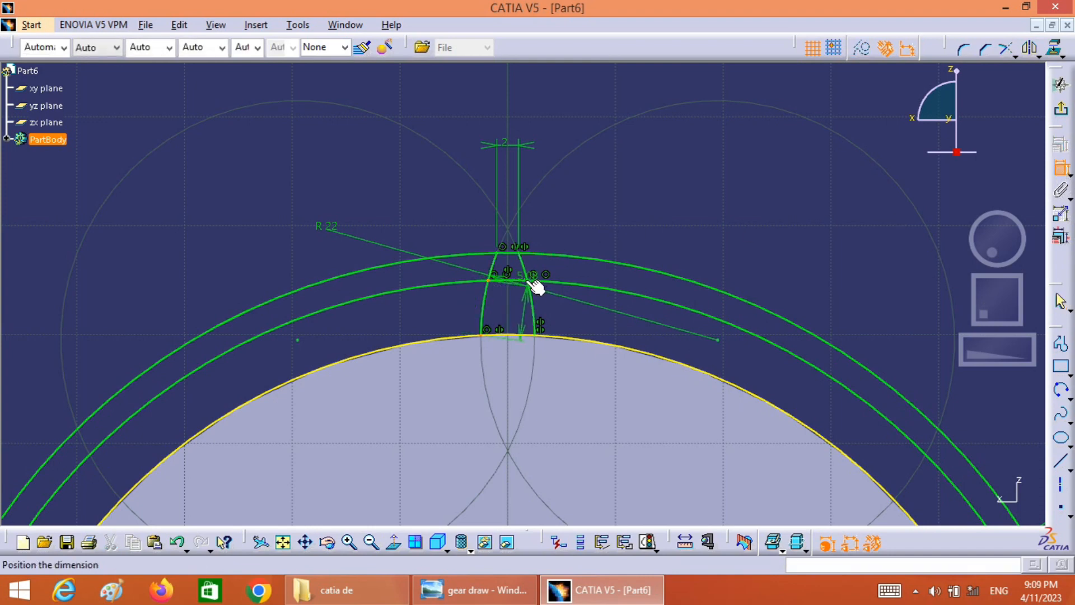
pyautogui.click(535, 287)
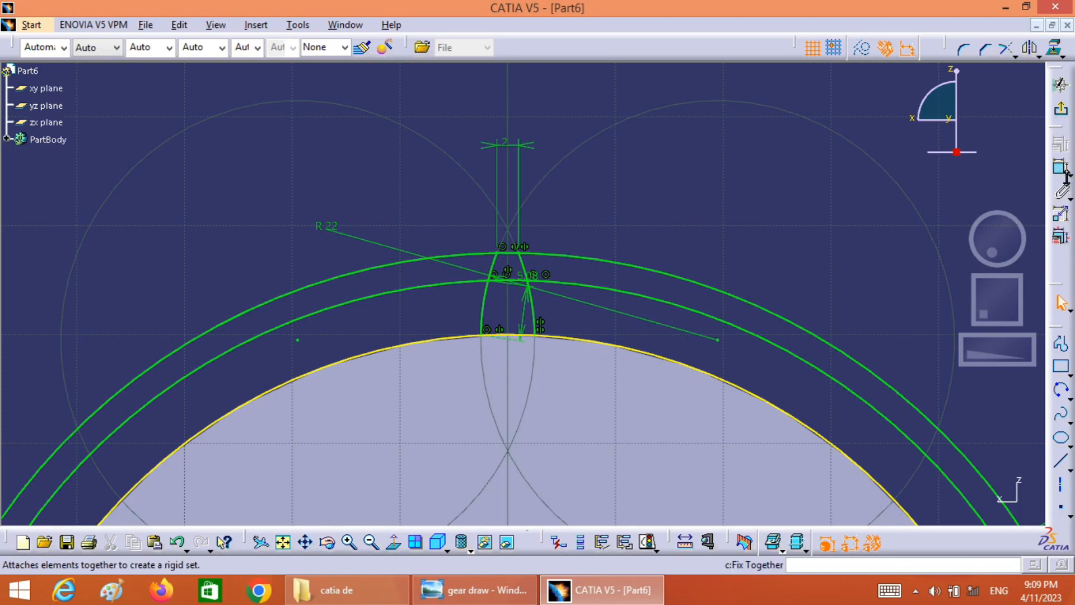
pyautogui.hotkey('ctrl', 'z')
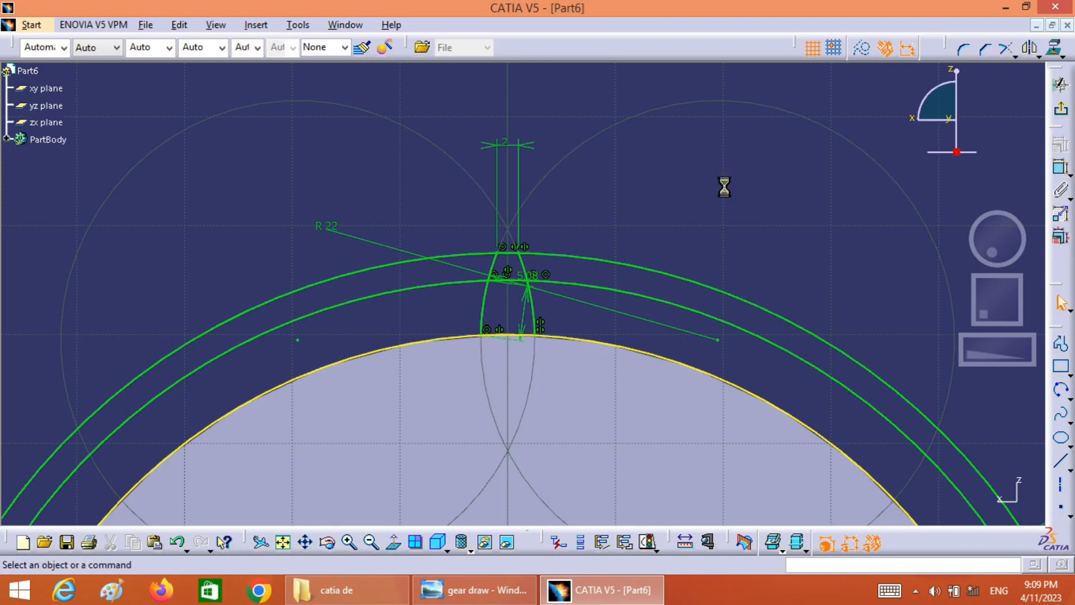
# Dimension the tooth width between the two flank points on the 110 mm circle as 4 mm
pyautogui.click(527, 281)
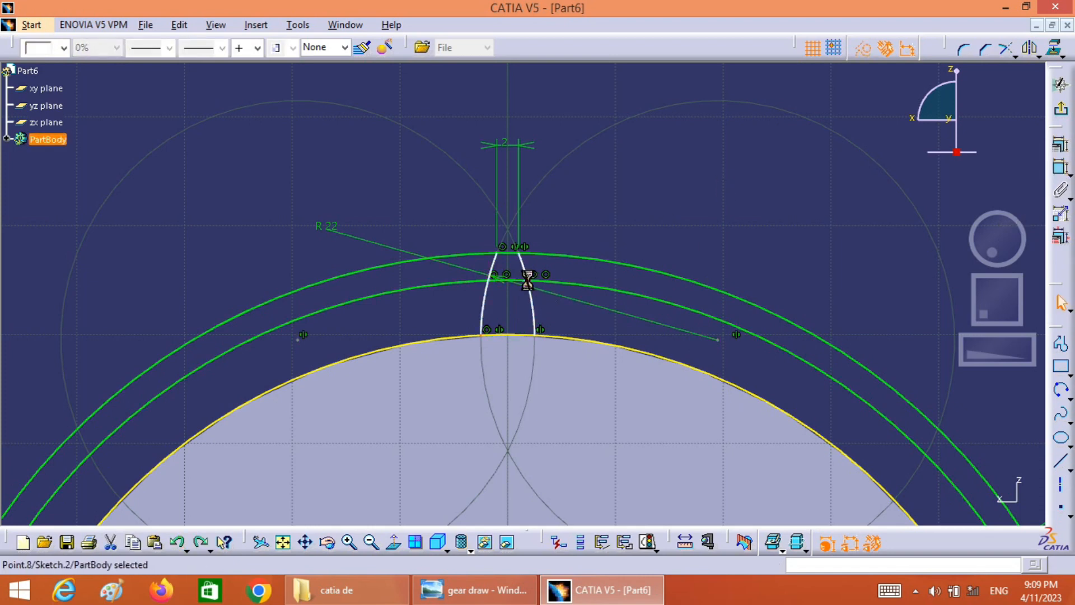
pyautogui.click(489, 280)
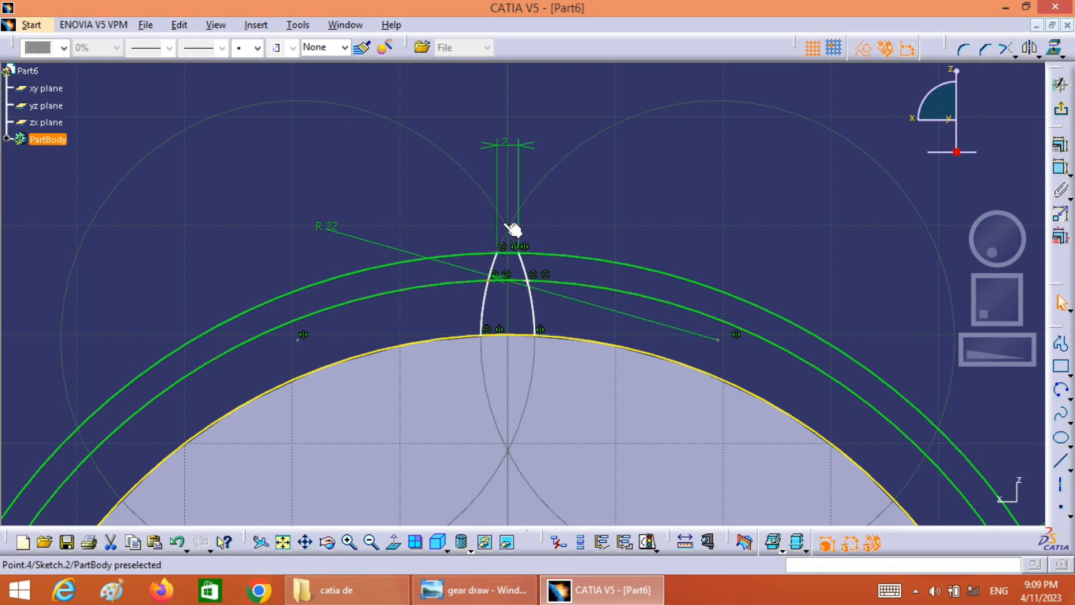
pyautogui.click(751, 250)
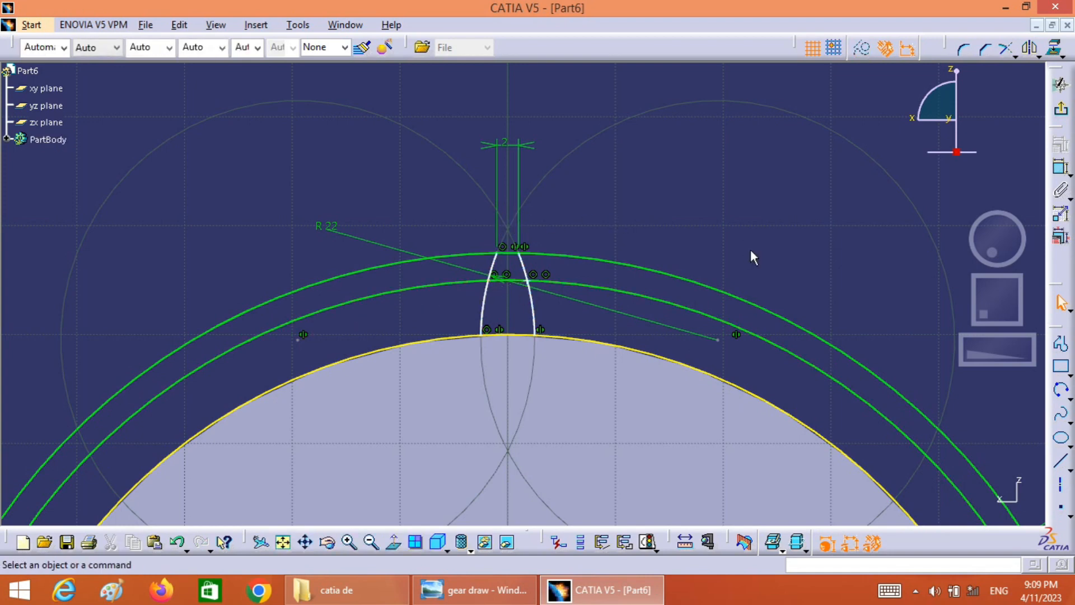
pyautogui.click(1060, 168)
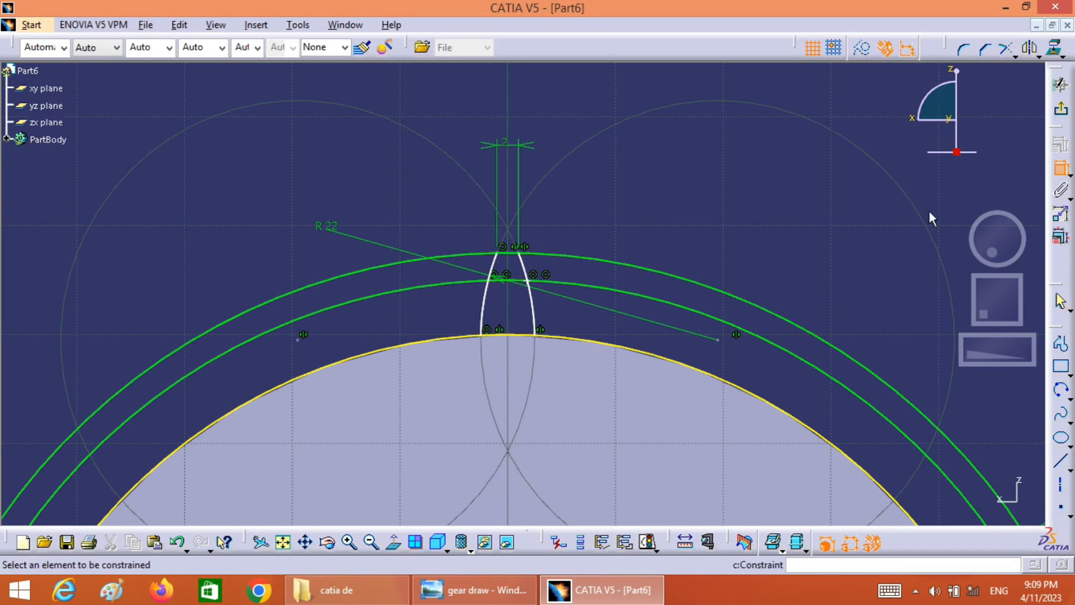
pyautogui.click(527, 281)
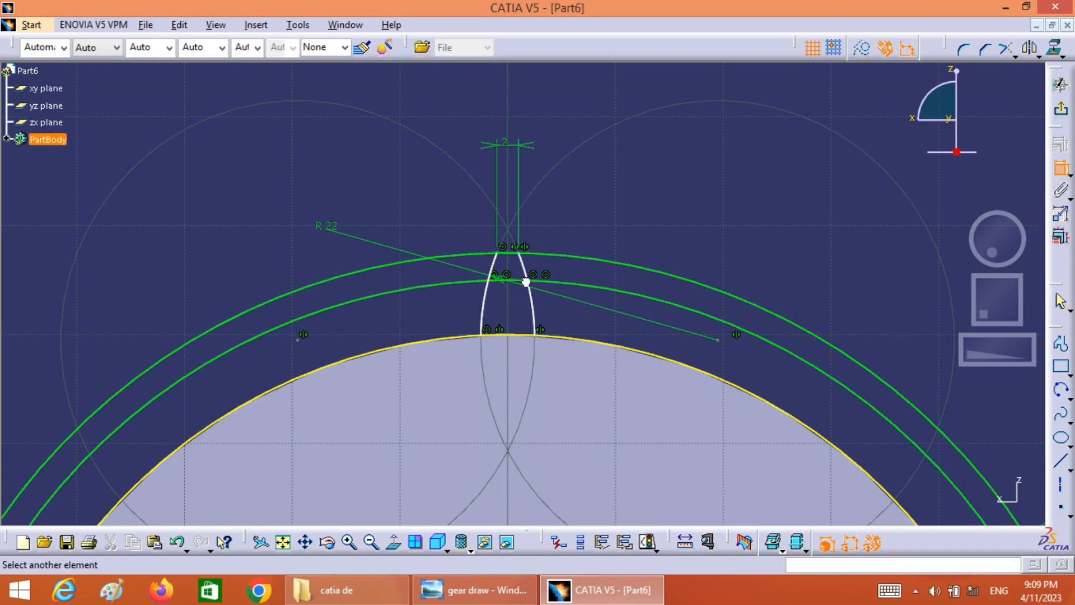
pyautogui.click(489, 282)
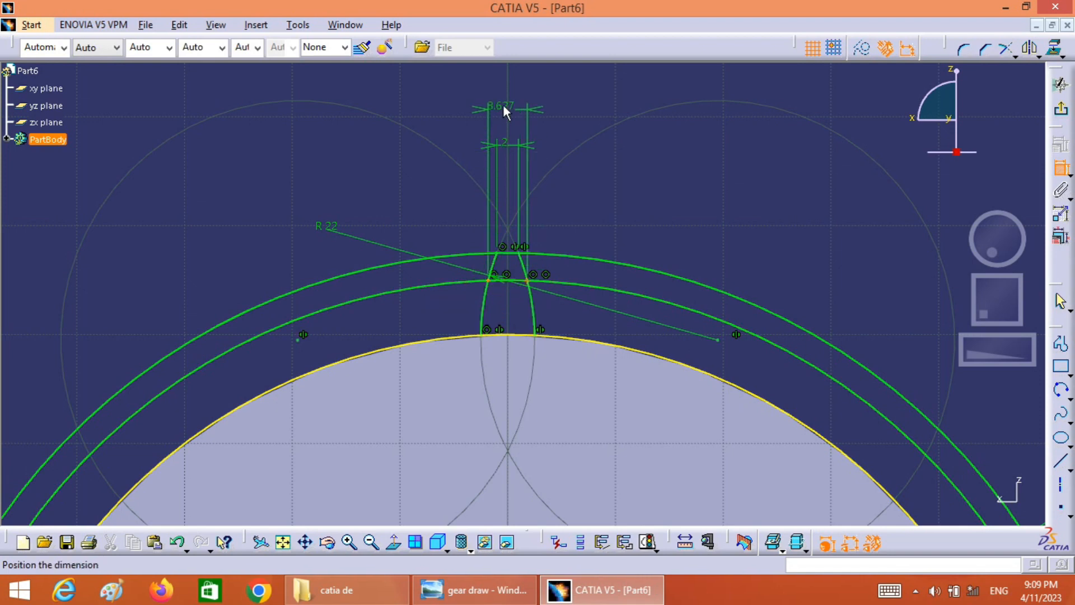
pyautogui.click(509, 105)
pyautogui.doubleClick(513, 113)
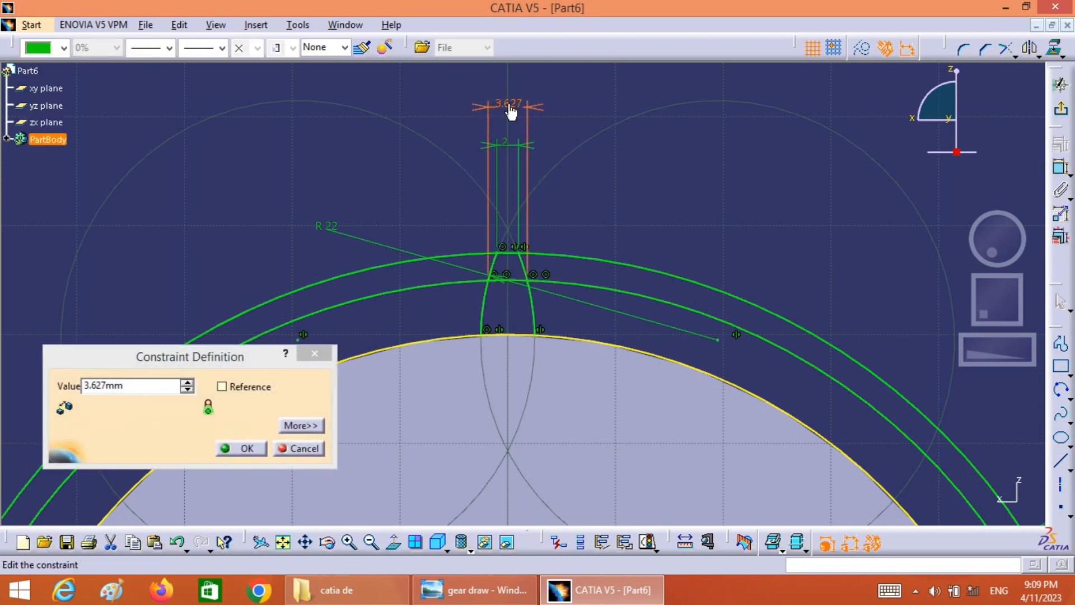
pyautogui.doubleClick(132, 385)
pyautogui.write('4')
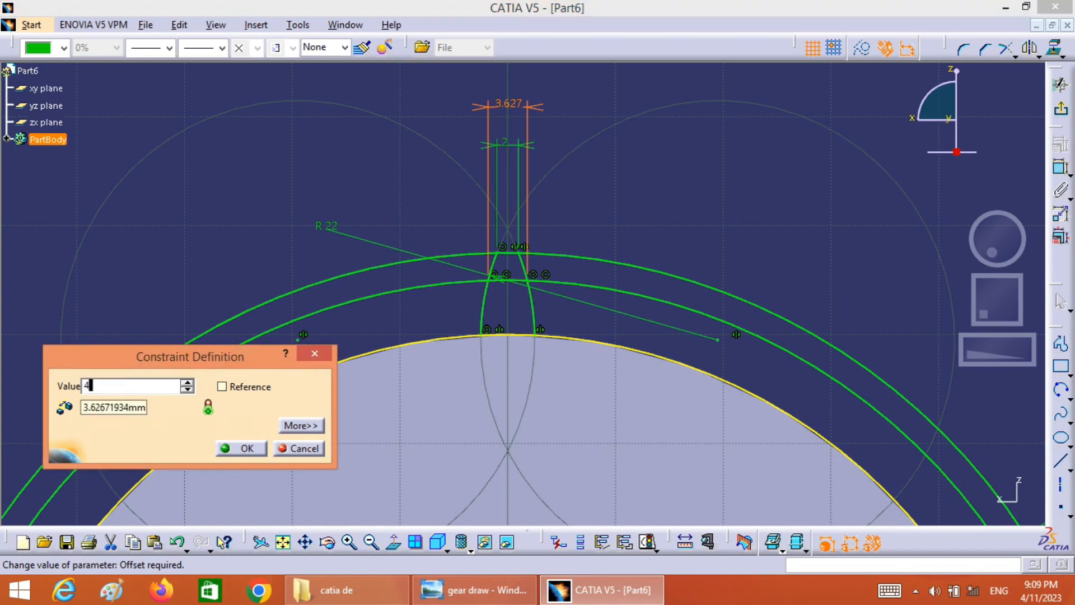
pyautogui.click(226, 448)
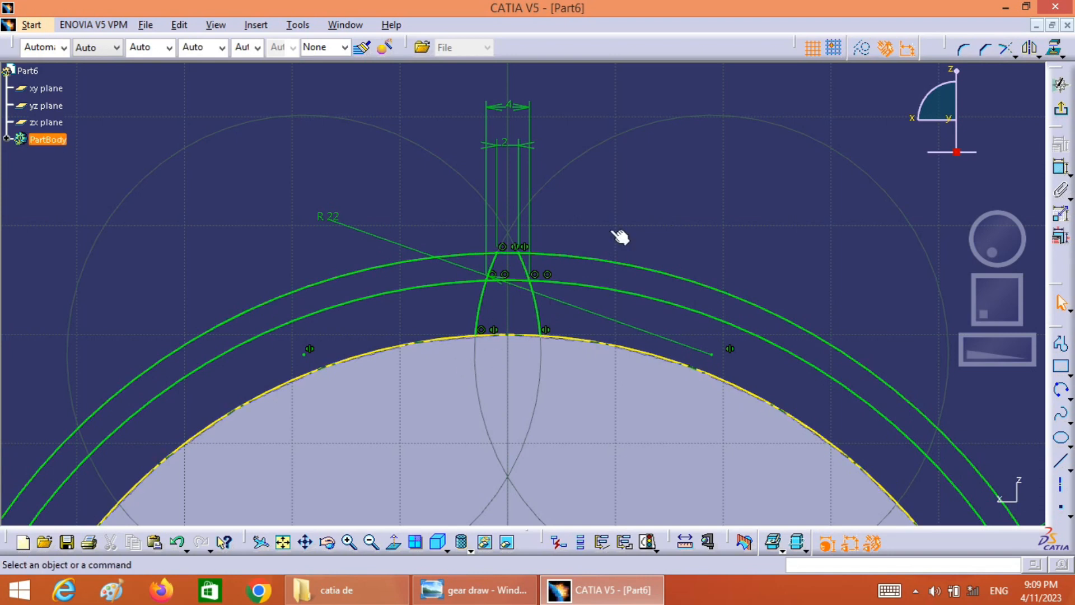
# Quick-trim the 115 mm circle and projected disc edge to the tooth between the flanks, and remove the 110 mm circle entirely
pyautogui.click(1016, 56)
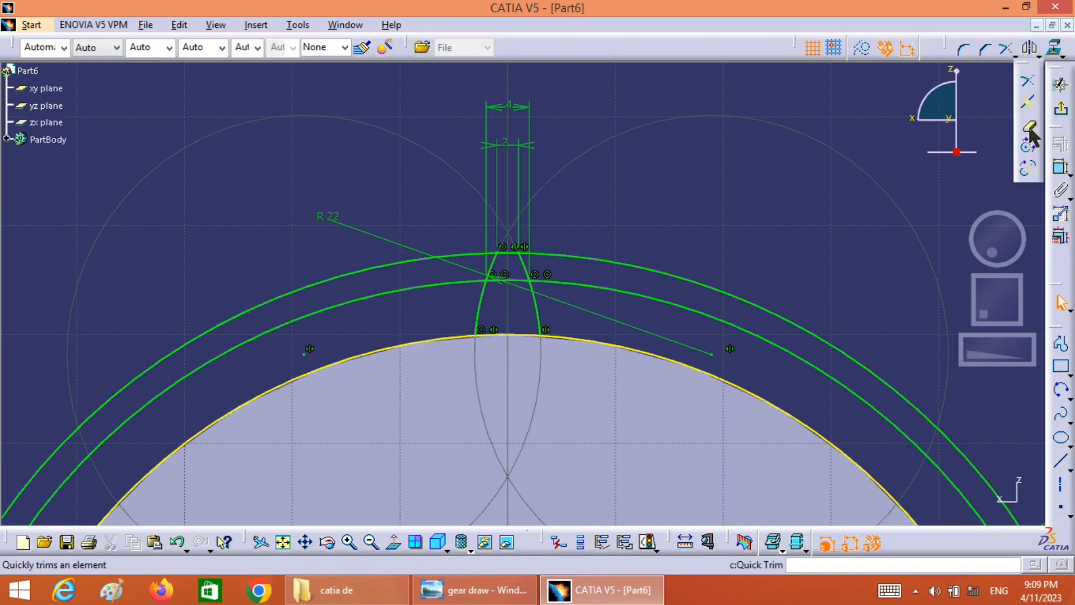
pyautogui.click(1031, 130)
pyautogui.click(653, 269)
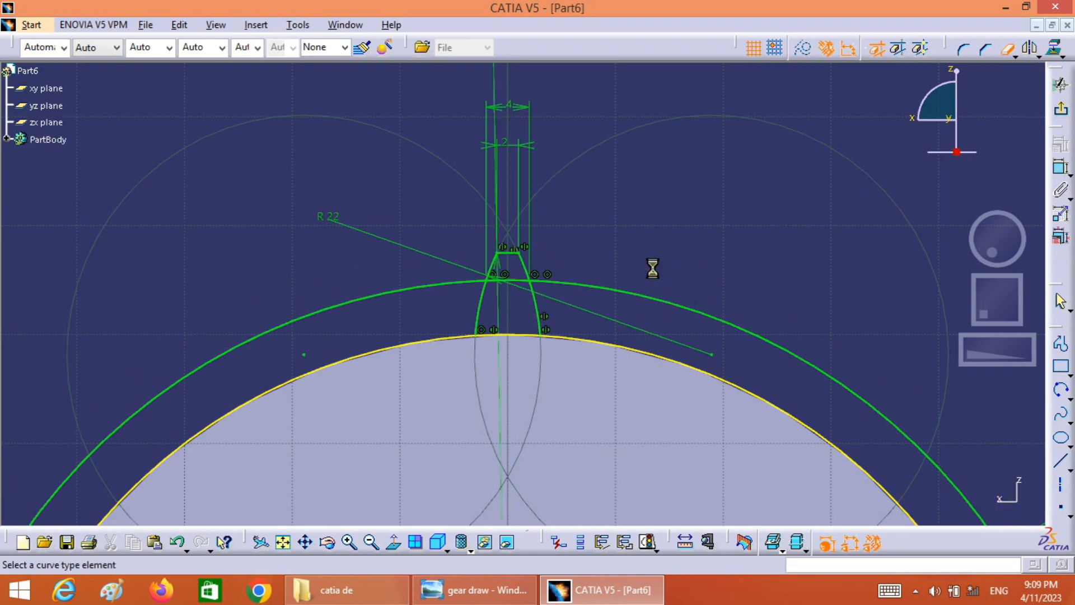
pyautogui.click(637, 298)
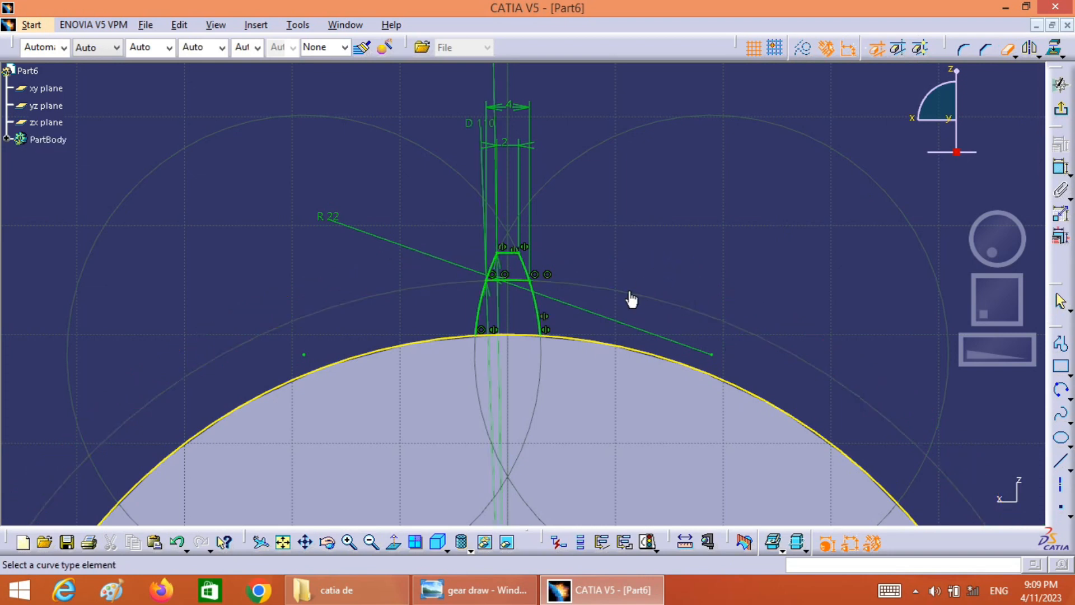
pyautogui.click(567, 338)
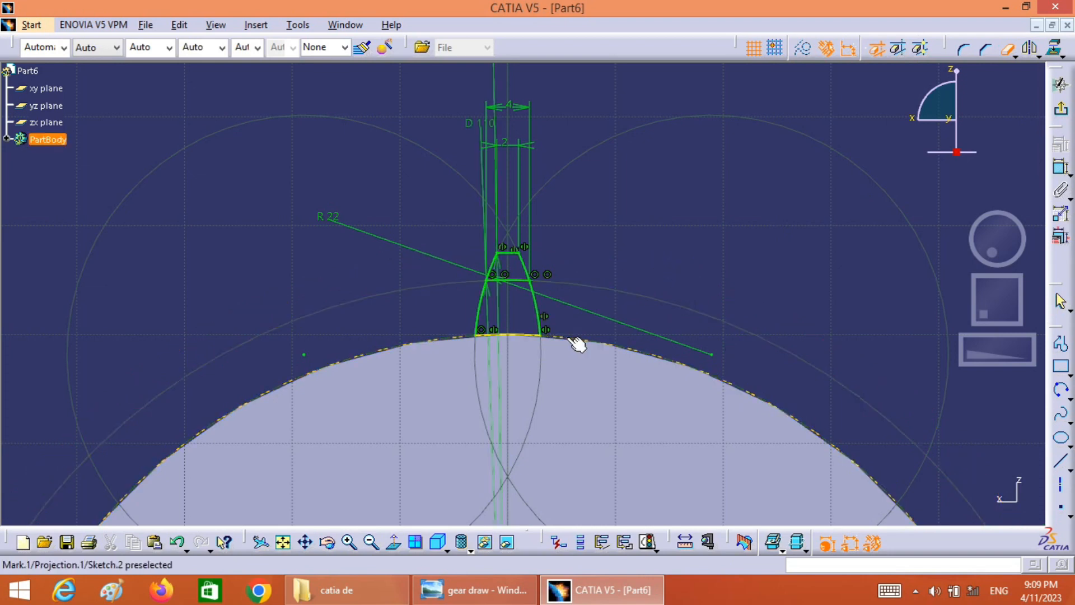
pyautogui.click(516, 279)
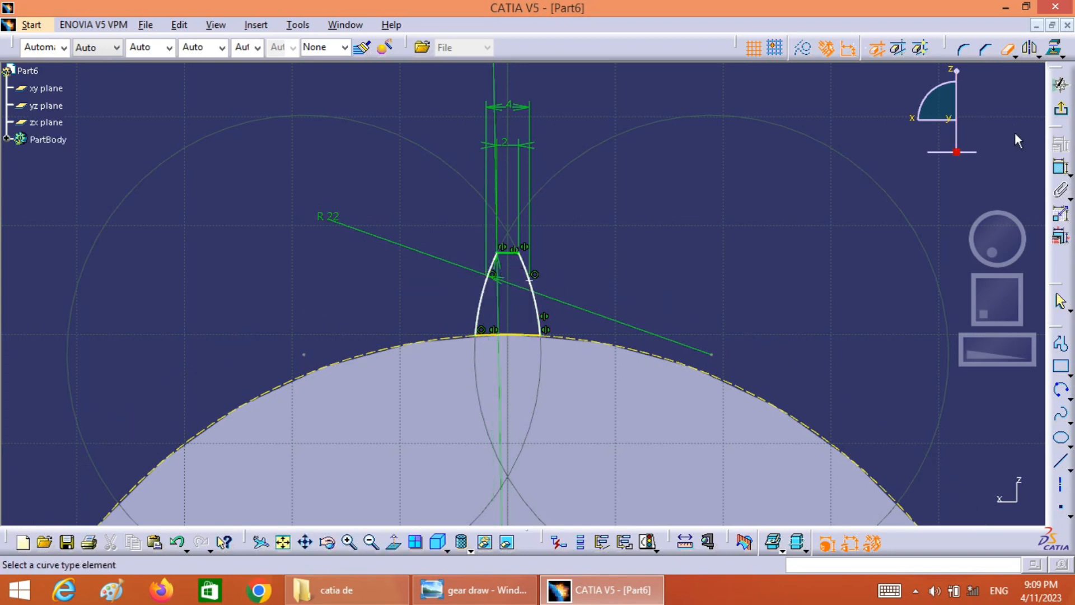
pyautogui.click(1008, 50)
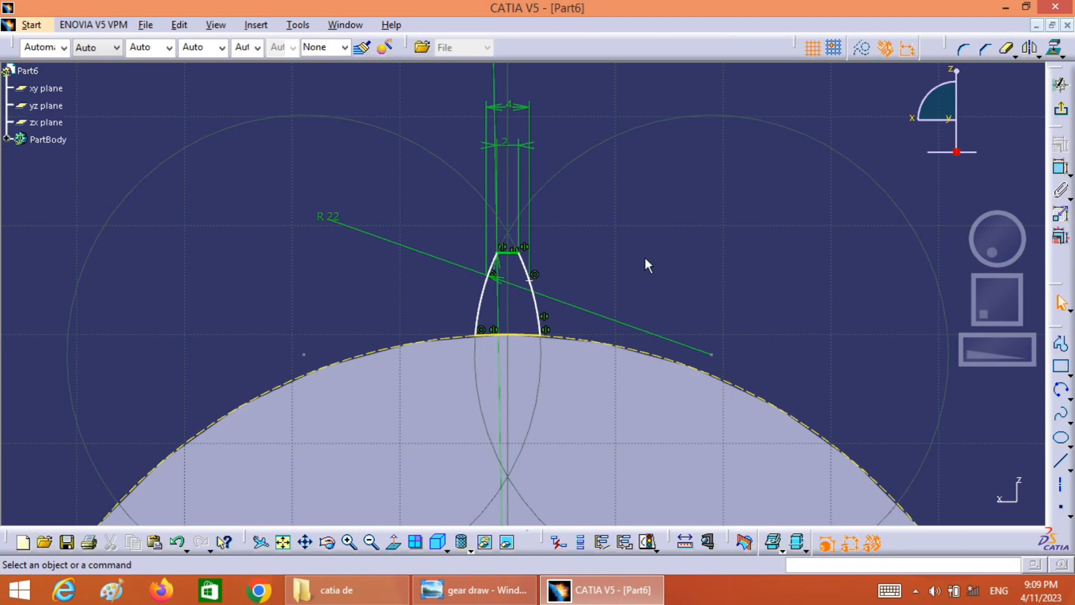
# Delete the leftover construction point on the right tooth flank
pyautogui.click(535, 283)
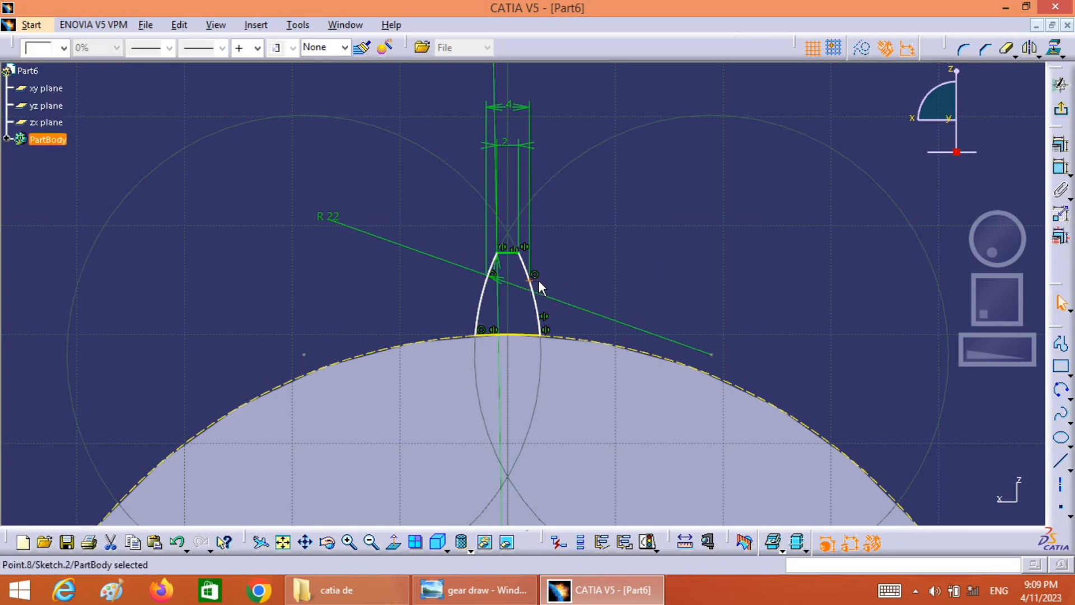
pyautogui.rightClick(536, 283)
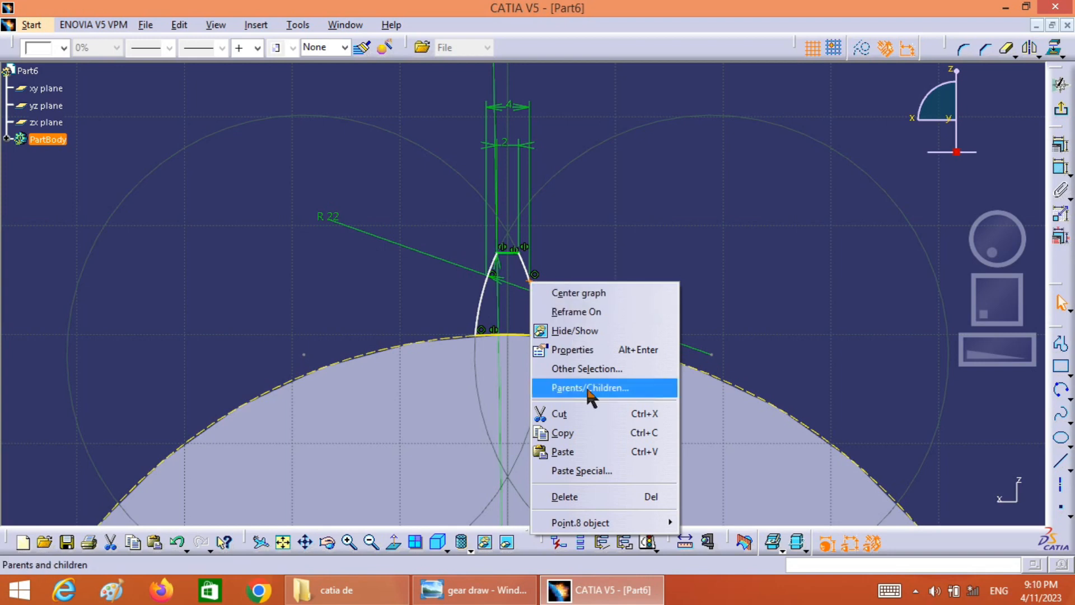
pyautogui.click(568, 496)
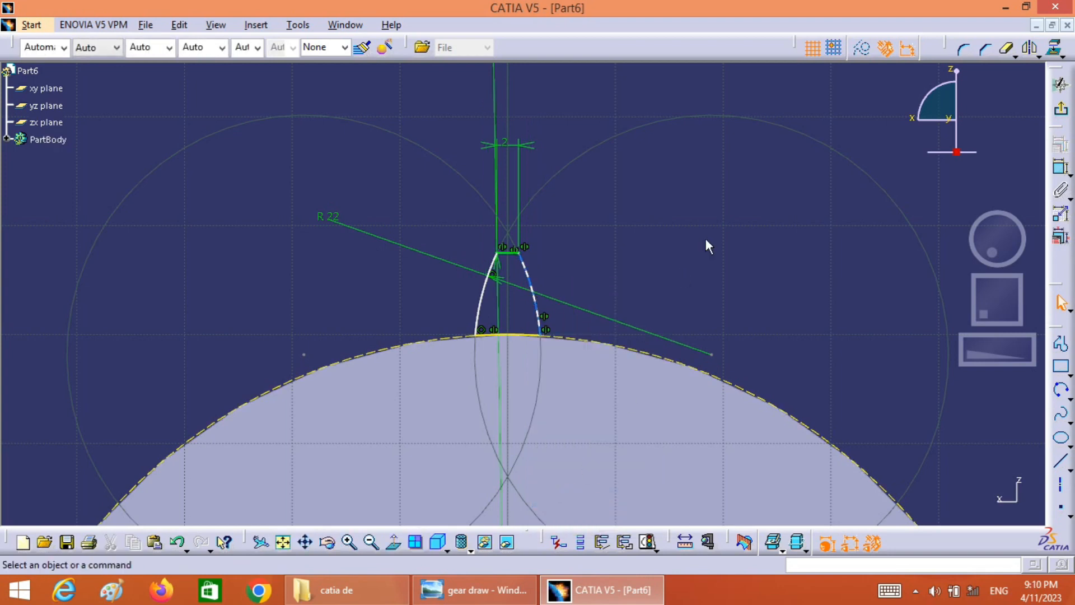
pyautogui.click(628, 352)
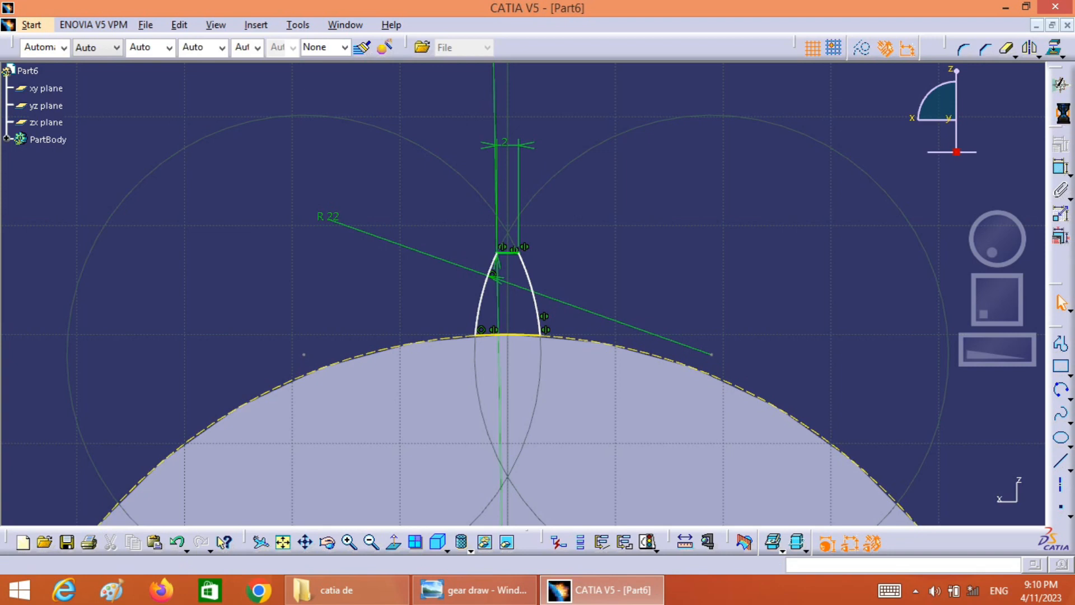
# Exit the tooth sketch and pad the profile 20 mm across the disc's thickness
pyautogui.click(1061, 109)
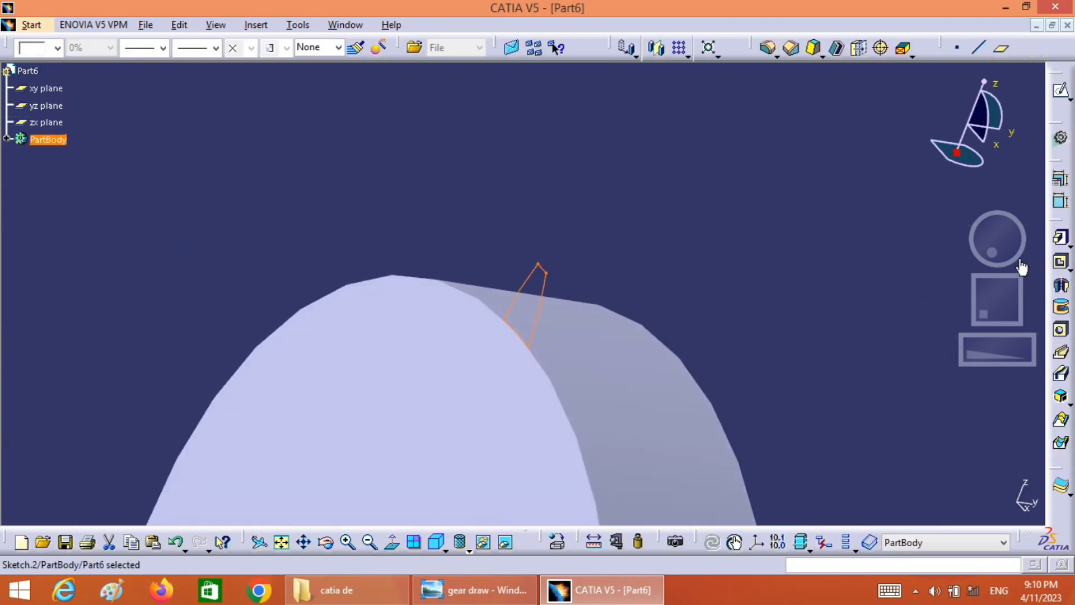
pyautogui.click(1060, 239)
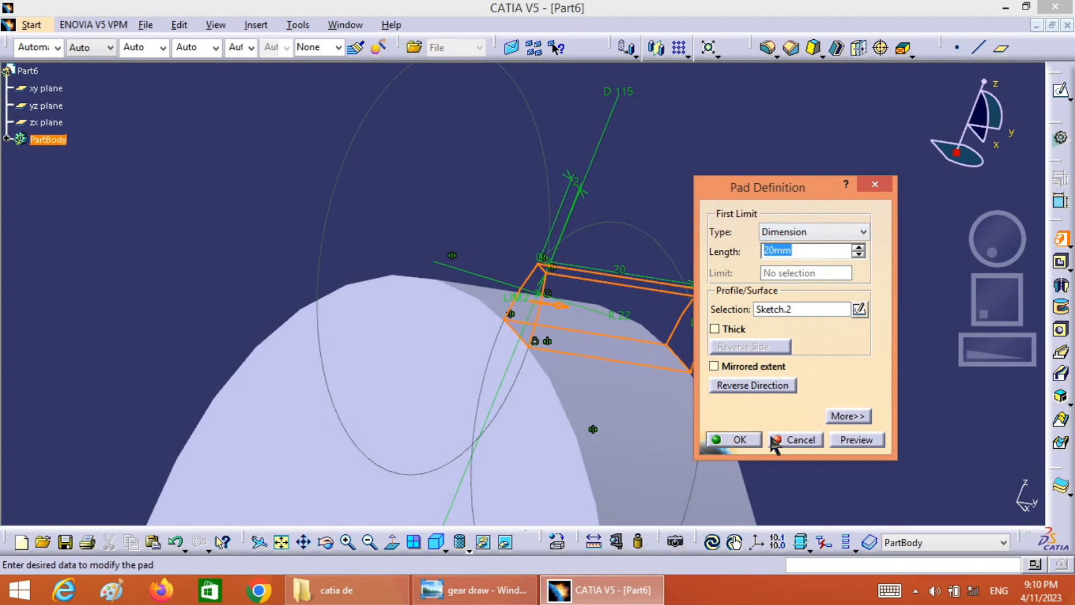
pyautogui.click(848, 442)
pyautogui.click(752, 441)
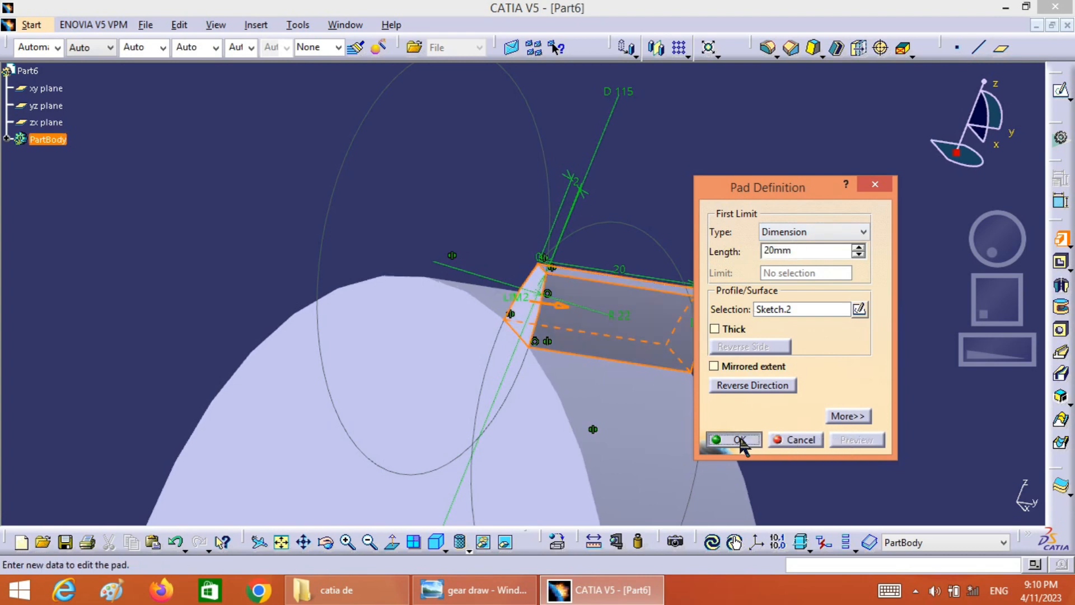
pyautogui.click(837, 405)
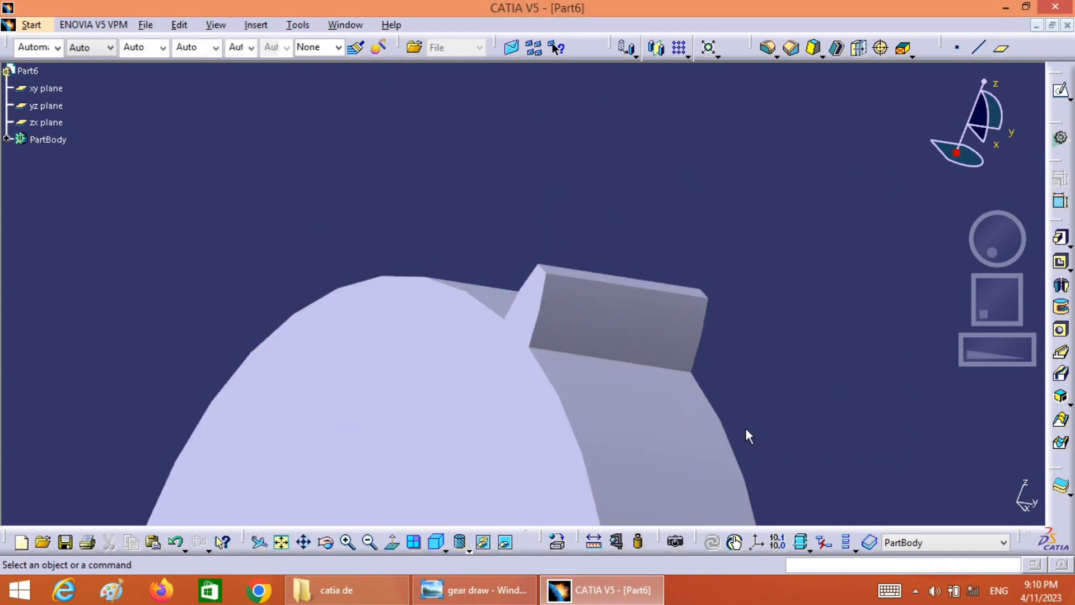
# Set up a circular pattern of the tooth pad as a complete crown with 35 instances
pyautogui.click(437, 543)
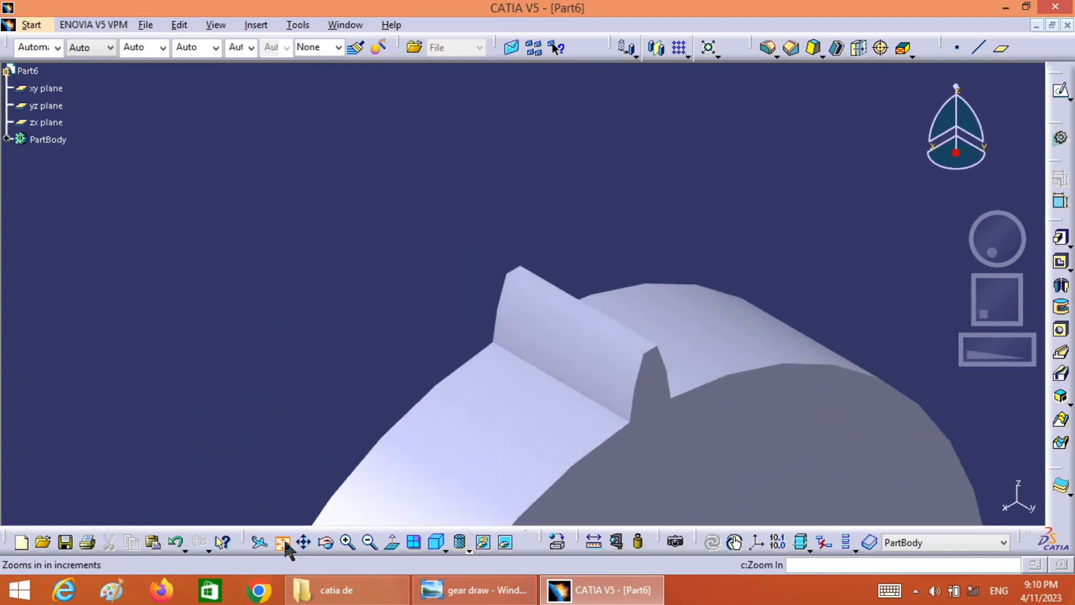
pyautogui.click(281, 542)
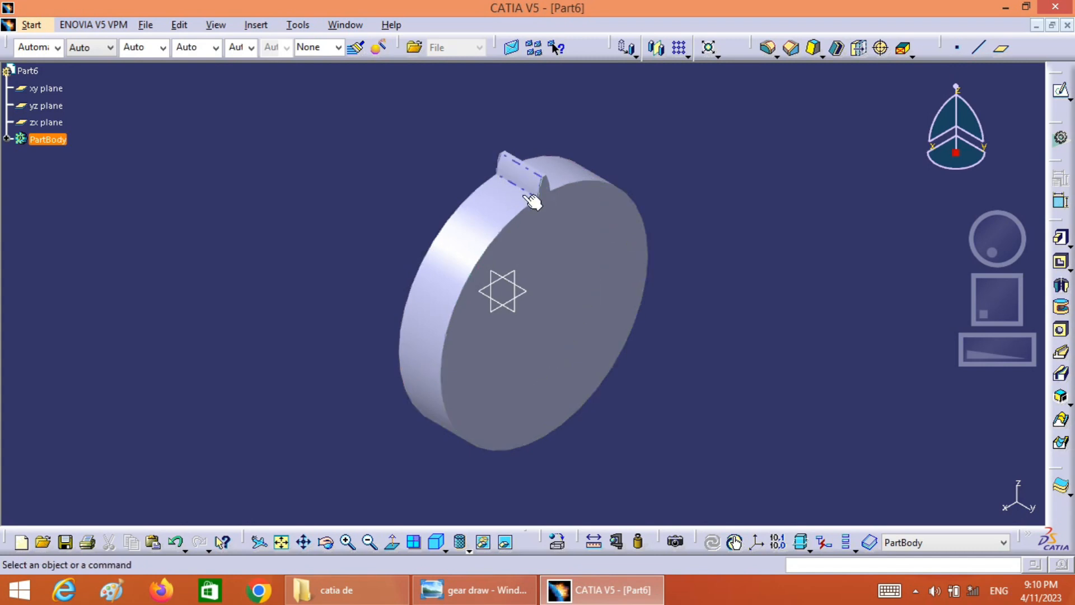
pyautogui.click(8, 140)
pyautogui.click(68, 191)
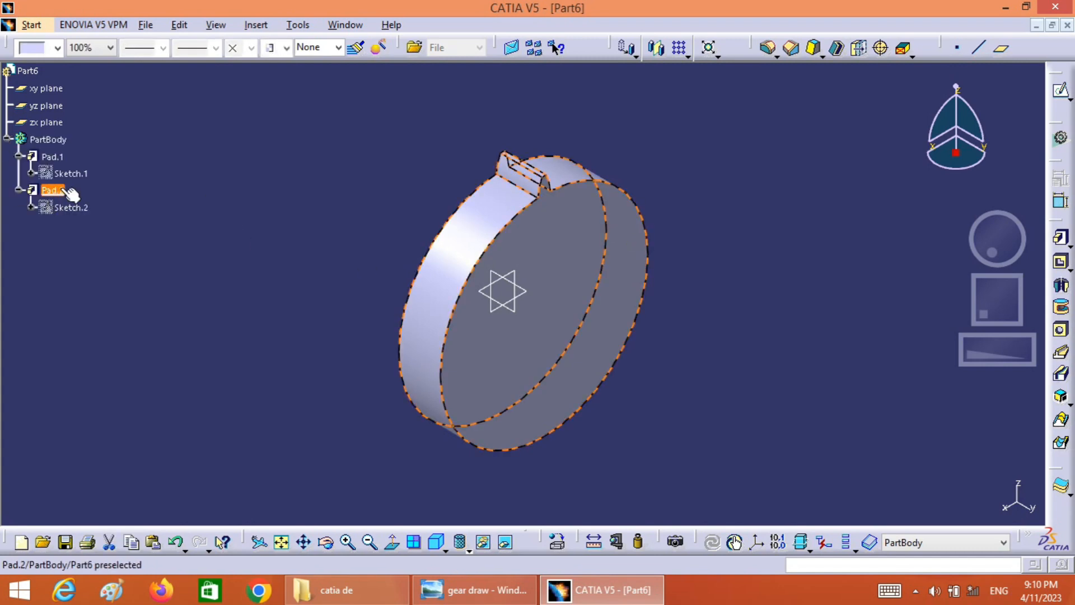
pyautogui.click(687, 57)
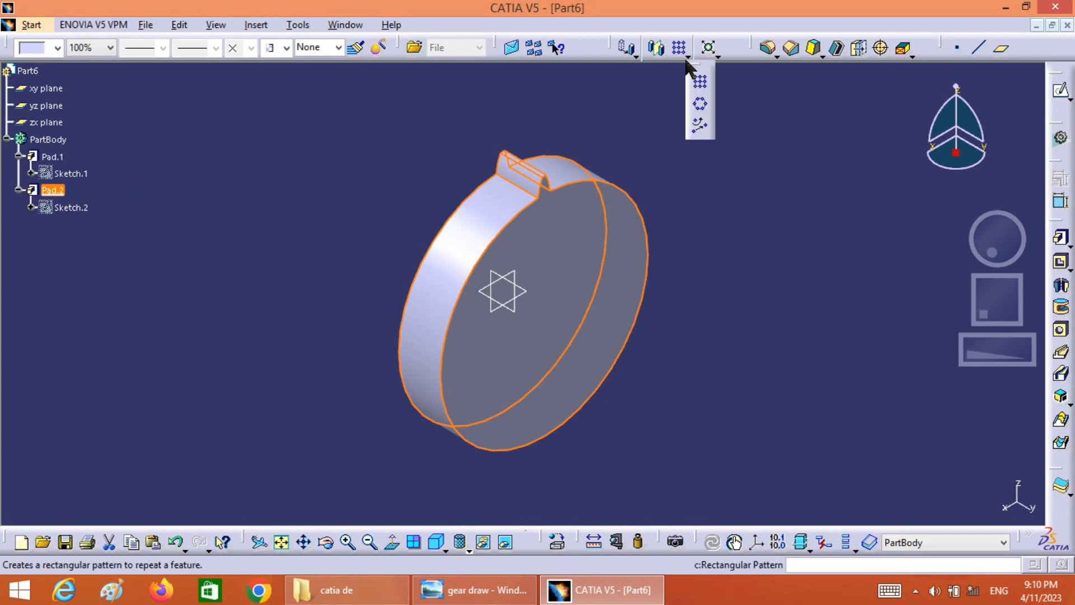
pyautogui.click(699, 104)
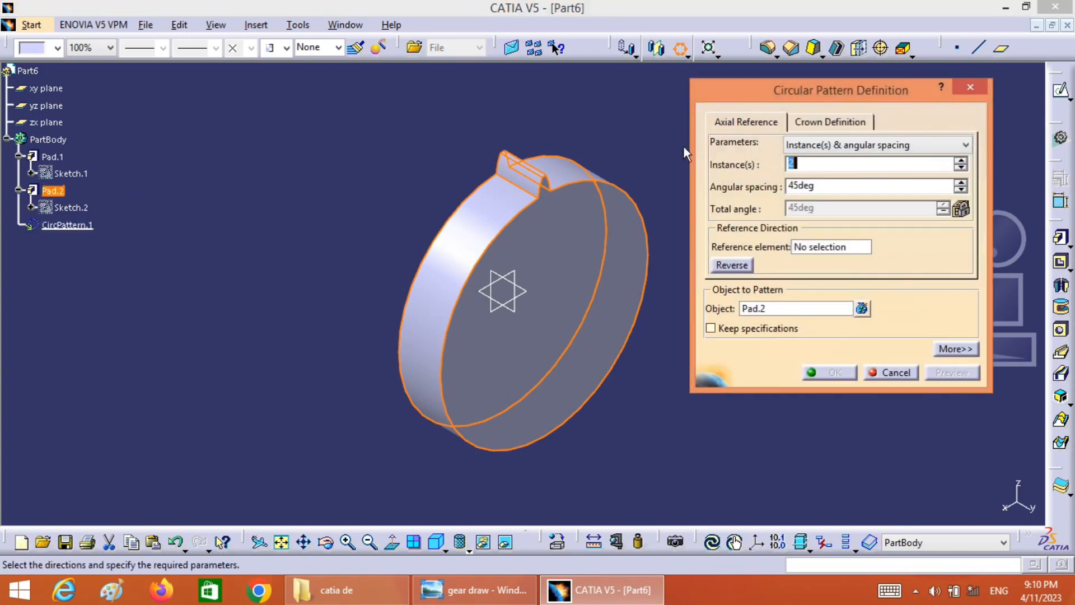
pyautogui.click(835, 147)
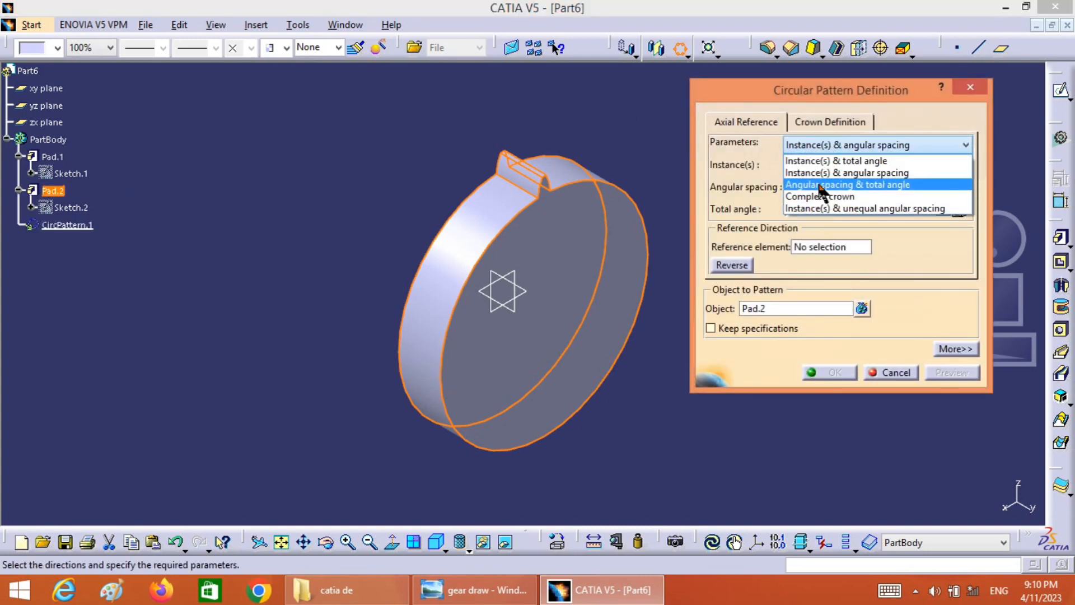
pyautogui.click(821, 197)
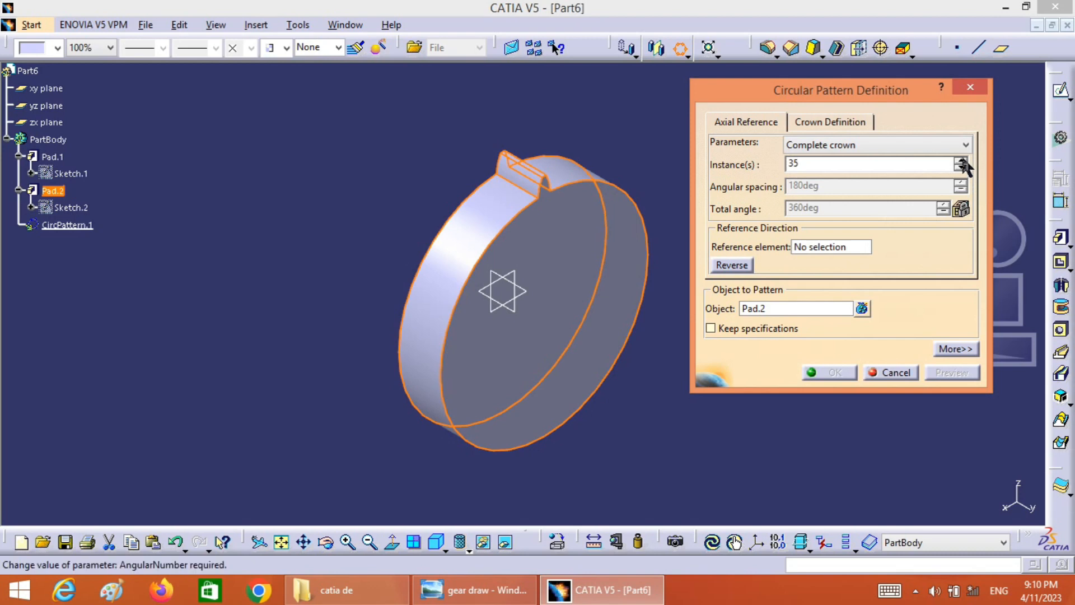
# Use the disc's flat face as the pattern's reference element, then preview and create the ring of teeth
pyautogui.click(820, 249)
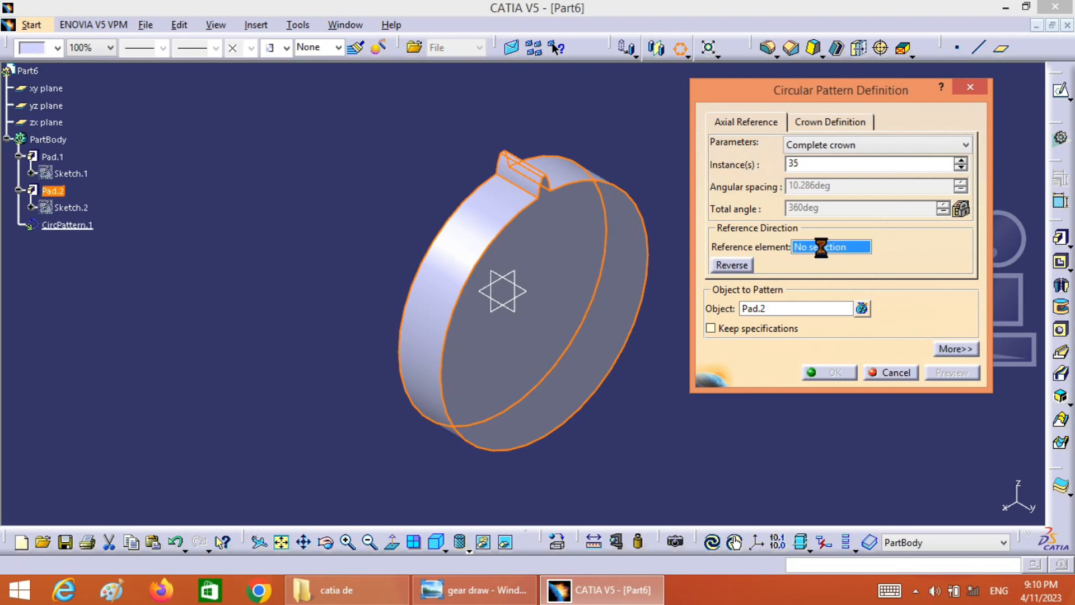
pyautogui.click(598, 261)
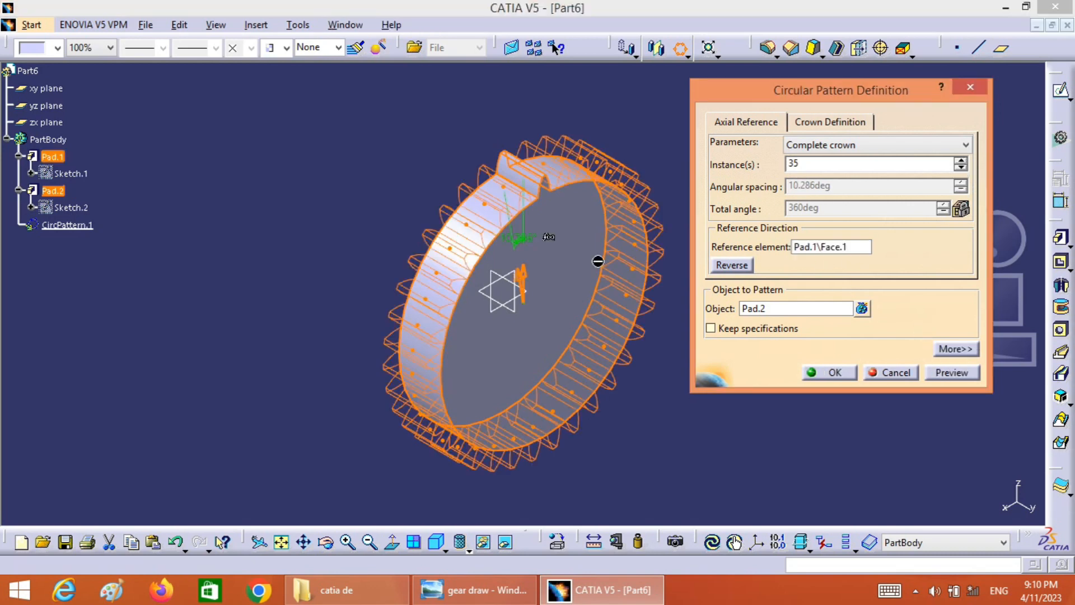
pyautogui.click(952, 372)
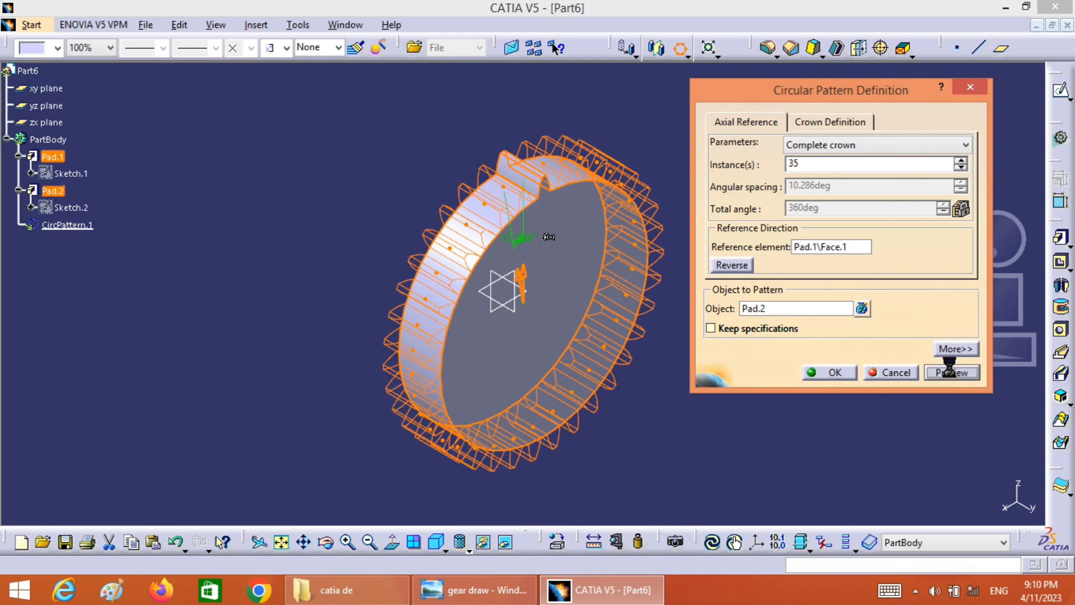
pyautogui.click(830, 372)
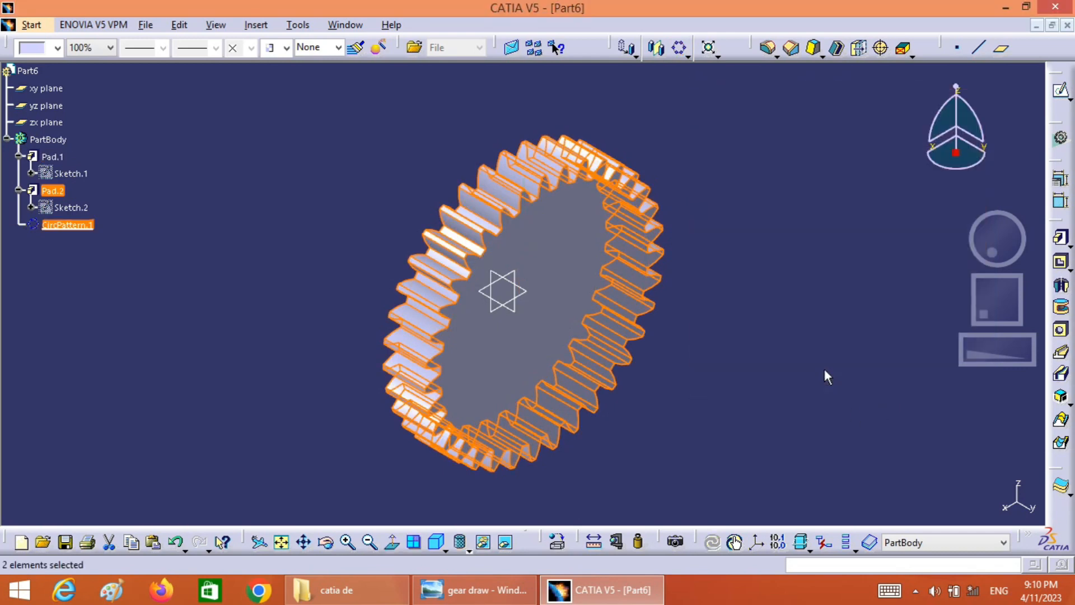
pyautogui.moveTo(1021, 239); pyautogui.dragTo(1060, 260)
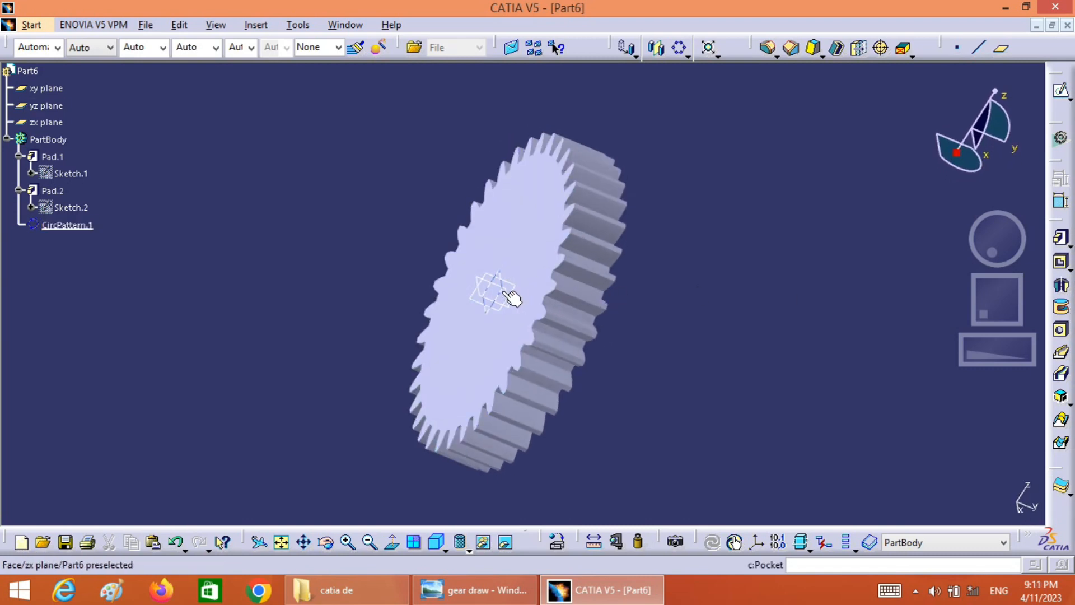
# Start a sketch on the zx plane through the gear's centre and check the bore dimensions in the reference drawing
pyautogui.click(508, 294)
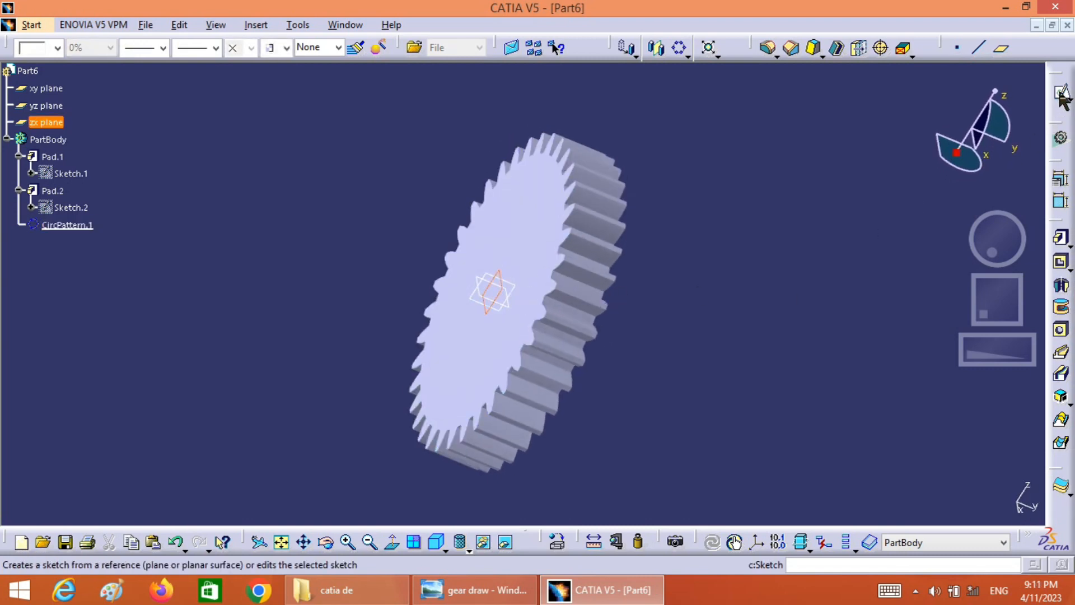
pyautogui.click(1062, 93)
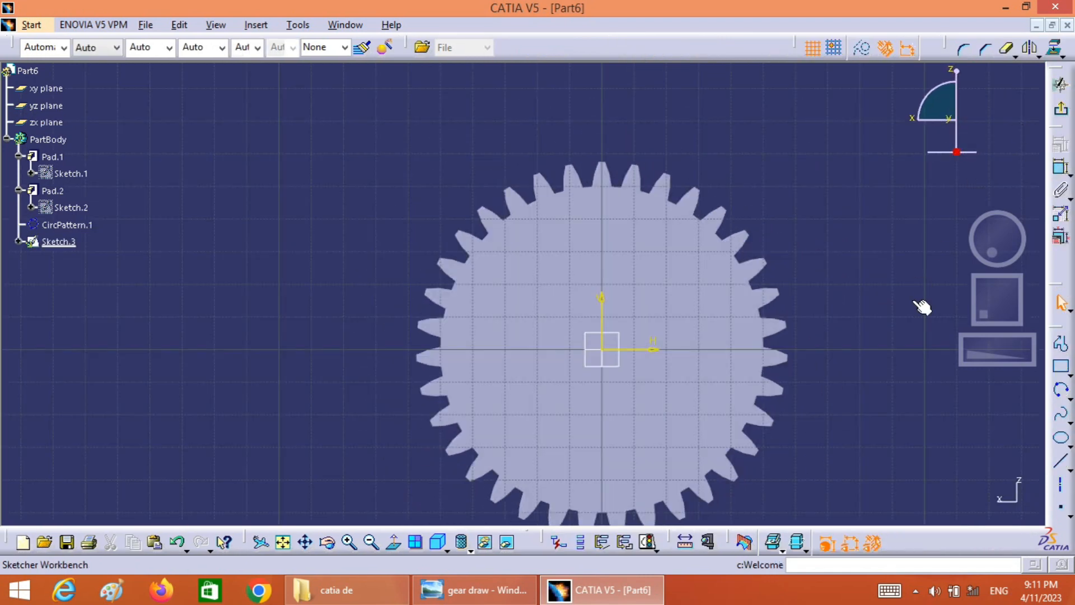
pyautogui.click(284, 543)
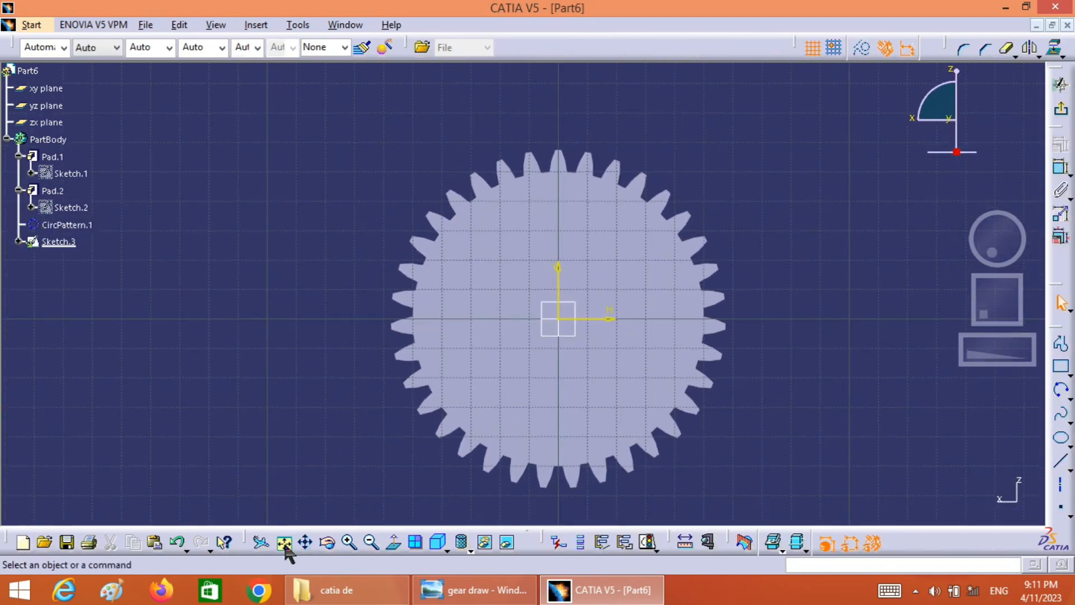
pyautogui.click(444, 591)
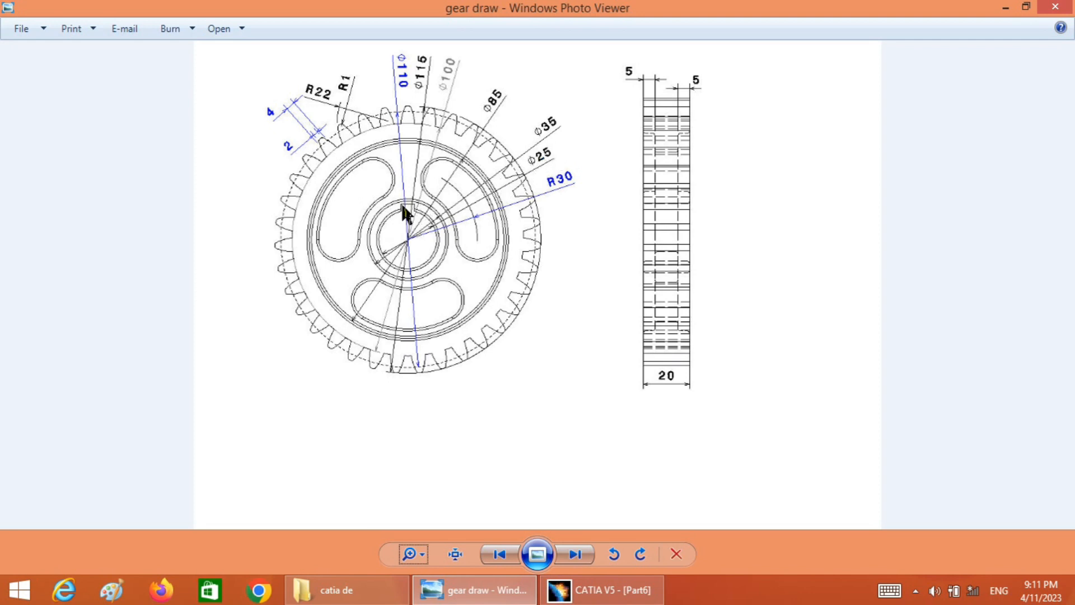
pyautogui.click(599, 589)
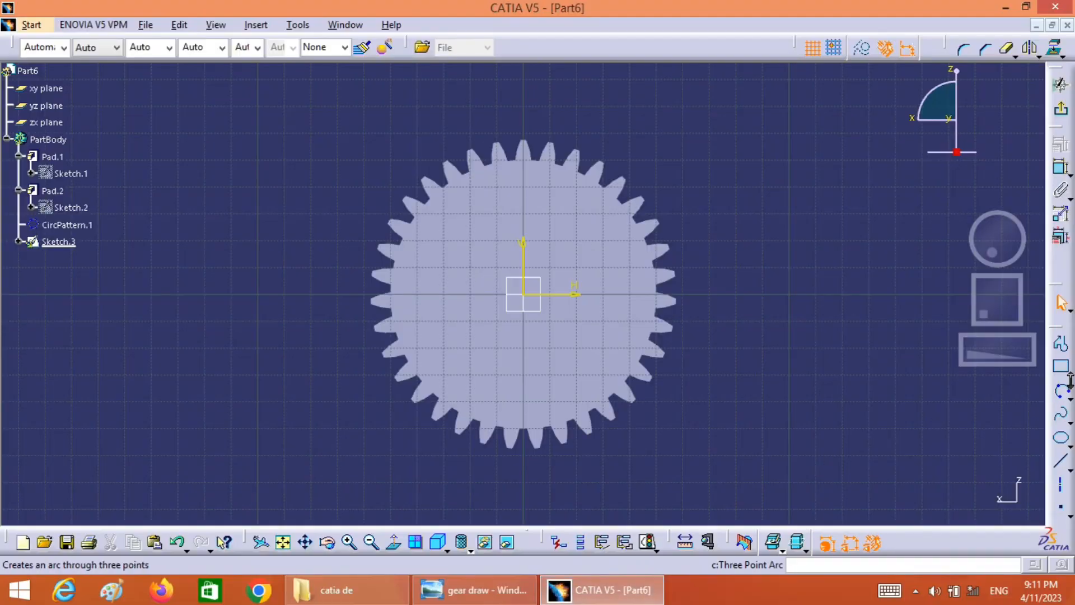
# Sketch a circle about 55 mm in diameter centred on the gear's origin
pyautogui.click(1070, 397)
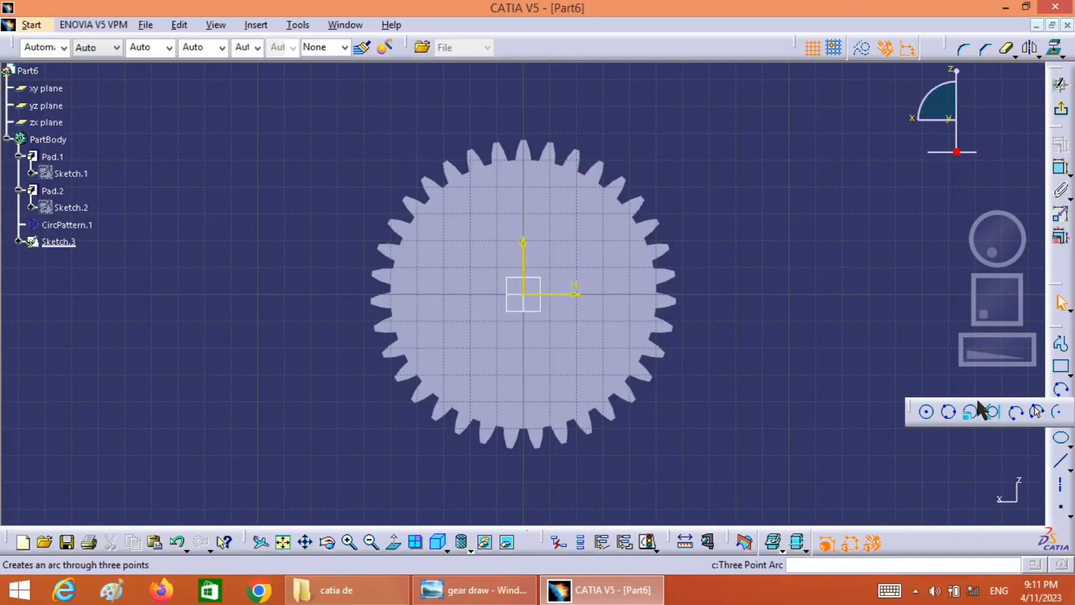
pyautogui.click(928, 415)
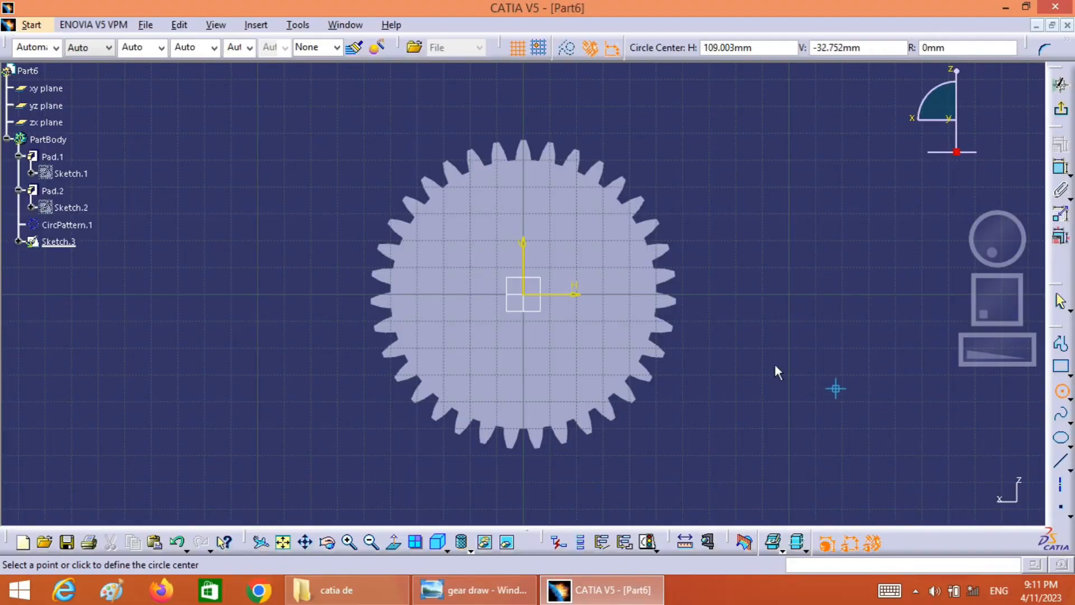
pyautogui.click(532, 301)
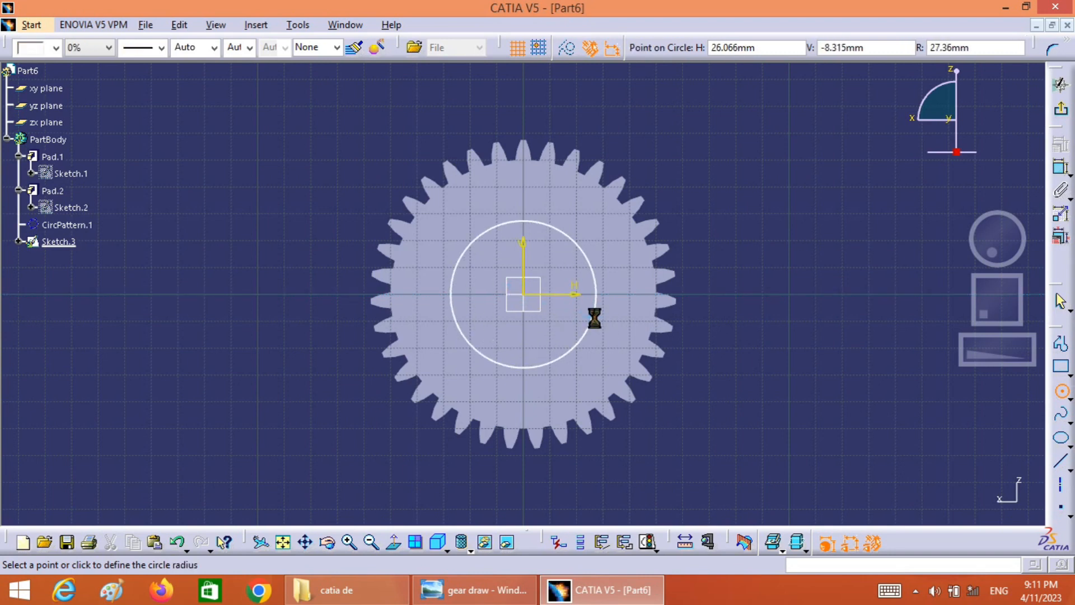
pyautogui.click(593, 314)
# Dimension the centre circle's diameter and set it to 25 mm
pyautogui.click(1066, 174)
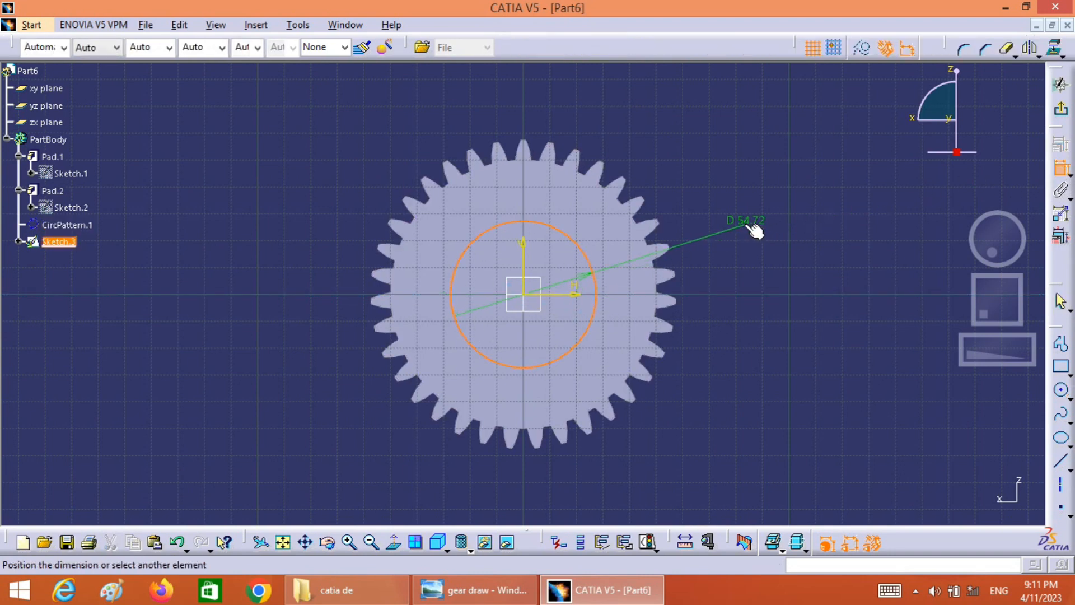
pyautogui.click(738, 227)
pyautogui.doubleClick(739, 224)
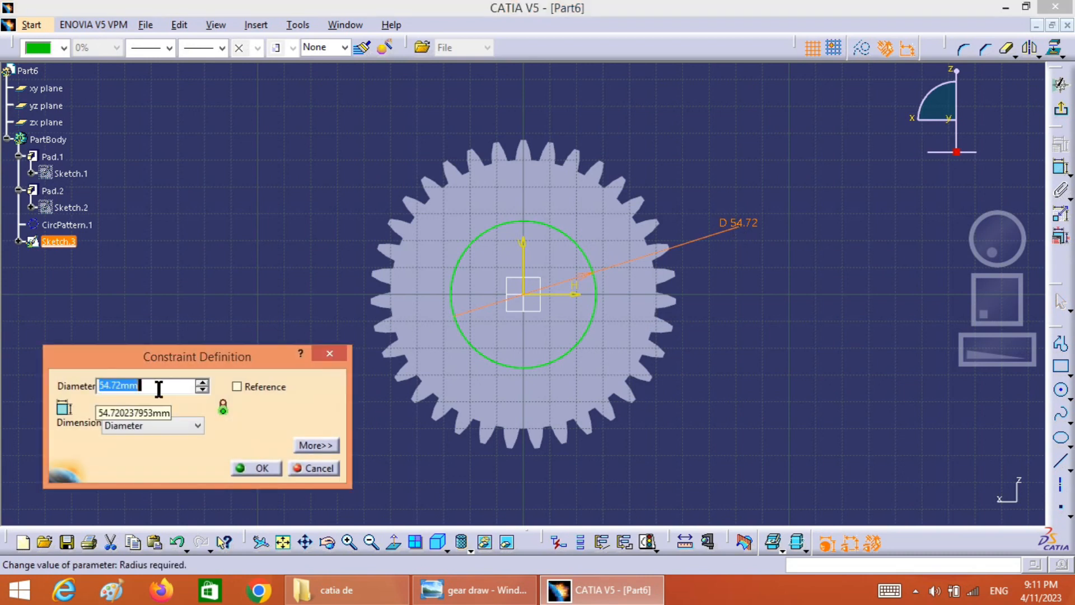
pyautogui.write('25')
pyautogui.click(262, 469)
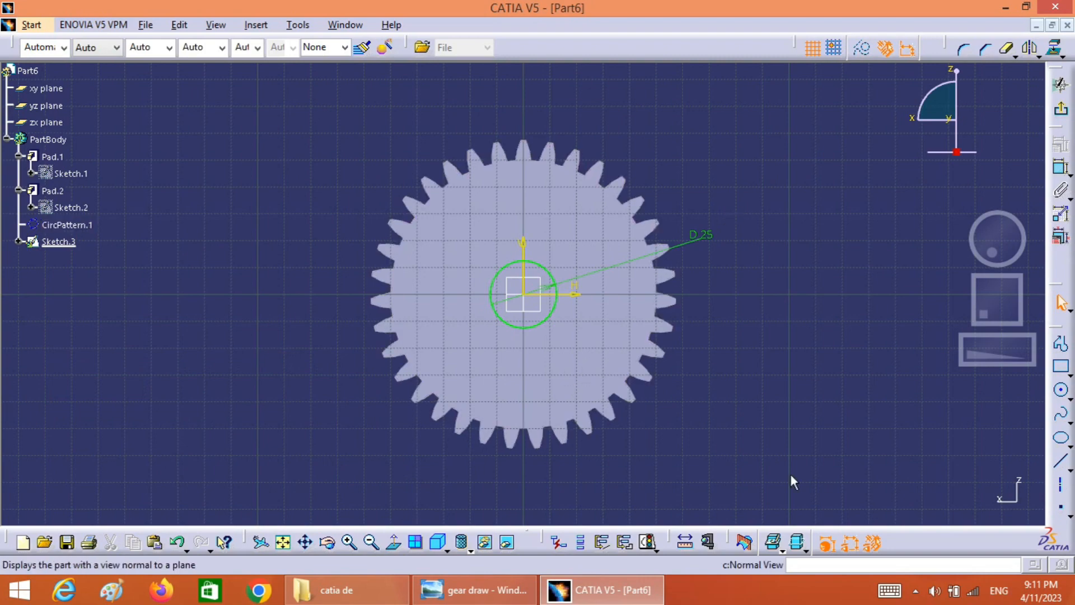
# Sketch an open three-line rectangular keyway, about 5.5 mm wide and 3.2 mm high, standing on top of the bore circle
pyautogui.moveTo(972, 361)
pyautogui.mouseDown()
pyautogui.moveTo(1069, 357)
pyautogui.moveTo(932, 342)
pyautogui.mouseUp()
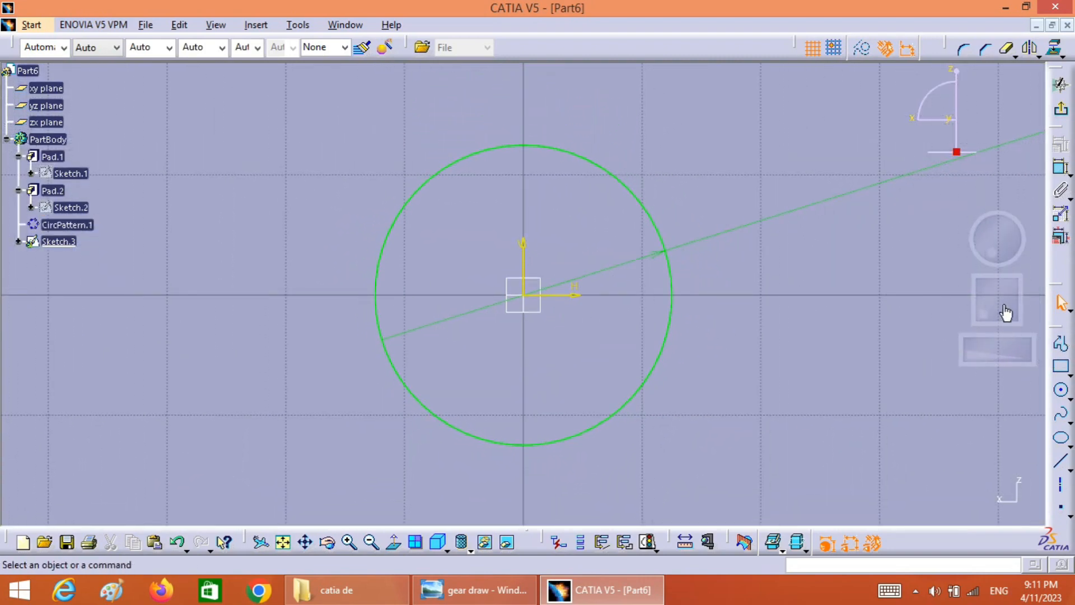
pyautogui.moveTo(1006, 313)
pyautogui.mouseDown()
pyautogui.moveTo(994, 308)
pyautogui.moveTo(1004, 324)
pyautogui.mouseUp()
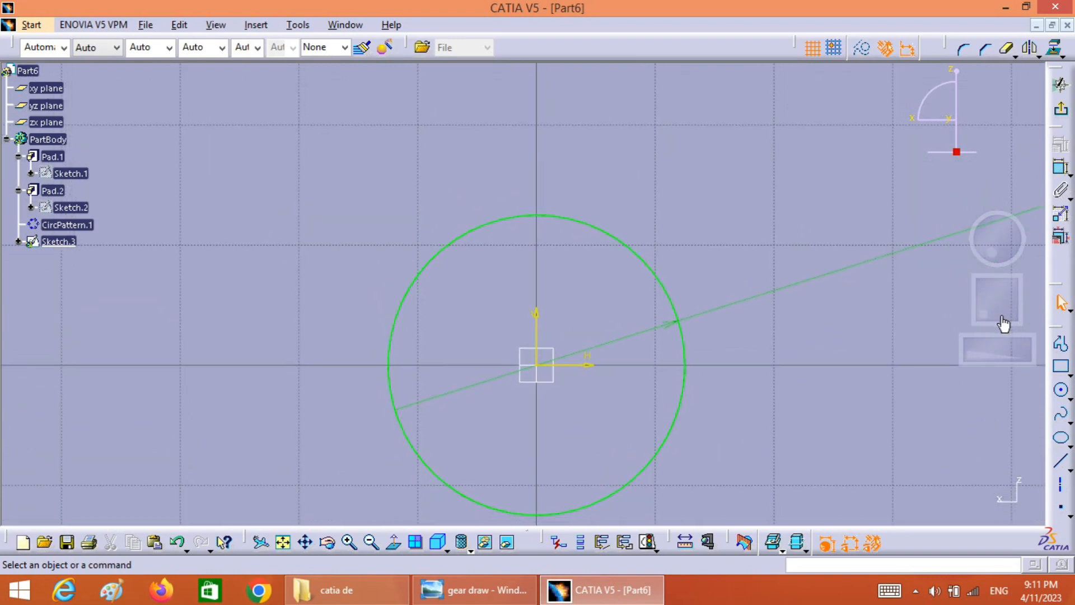
pyautogui.click(1060, 344)
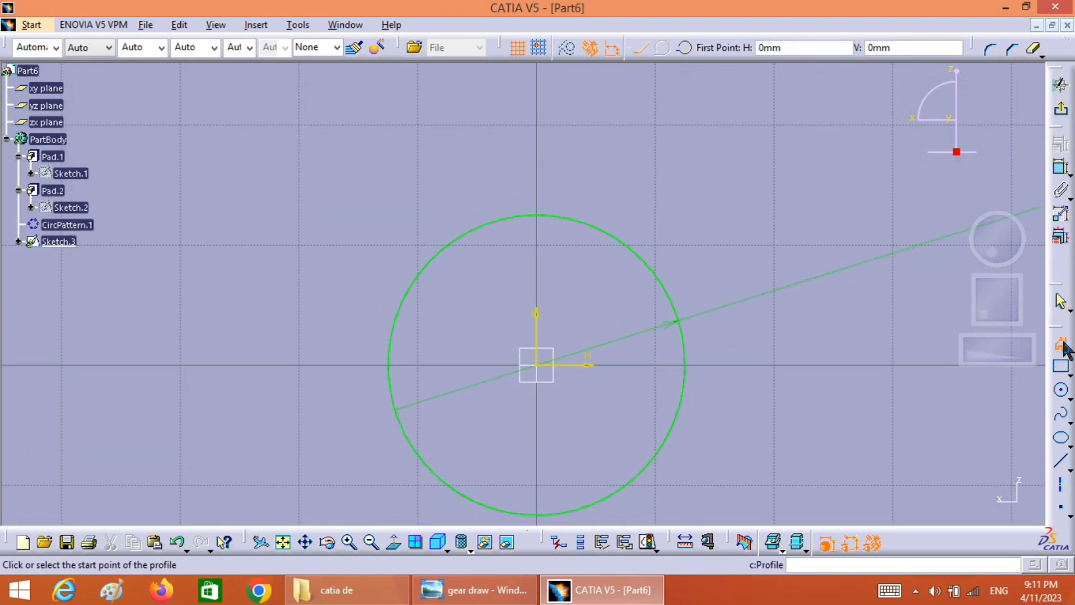
pyautogui.click(509, 214)
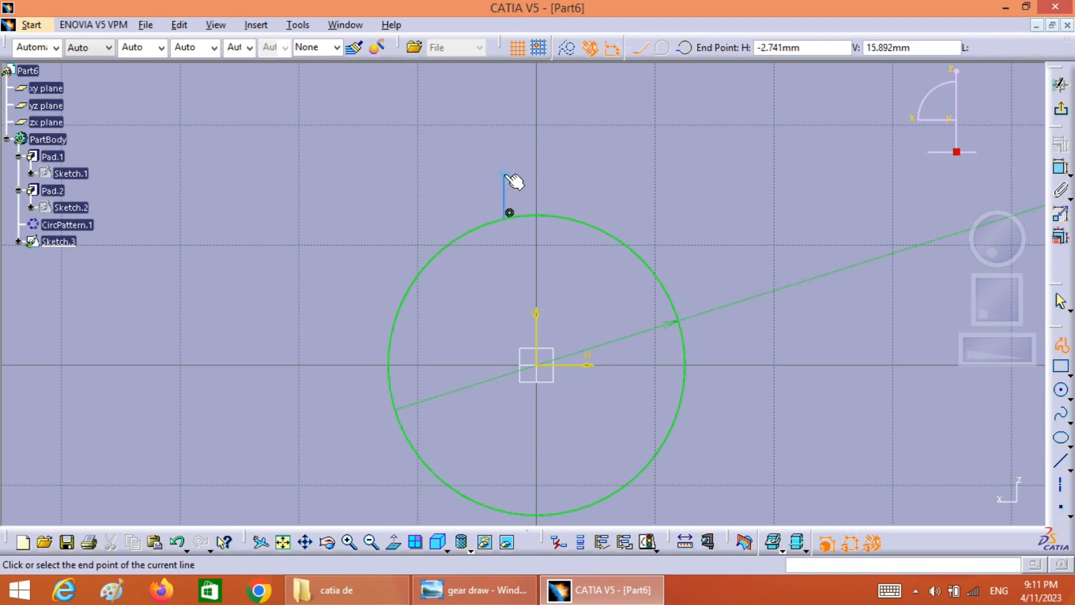
pyautogui.click(505, 181)
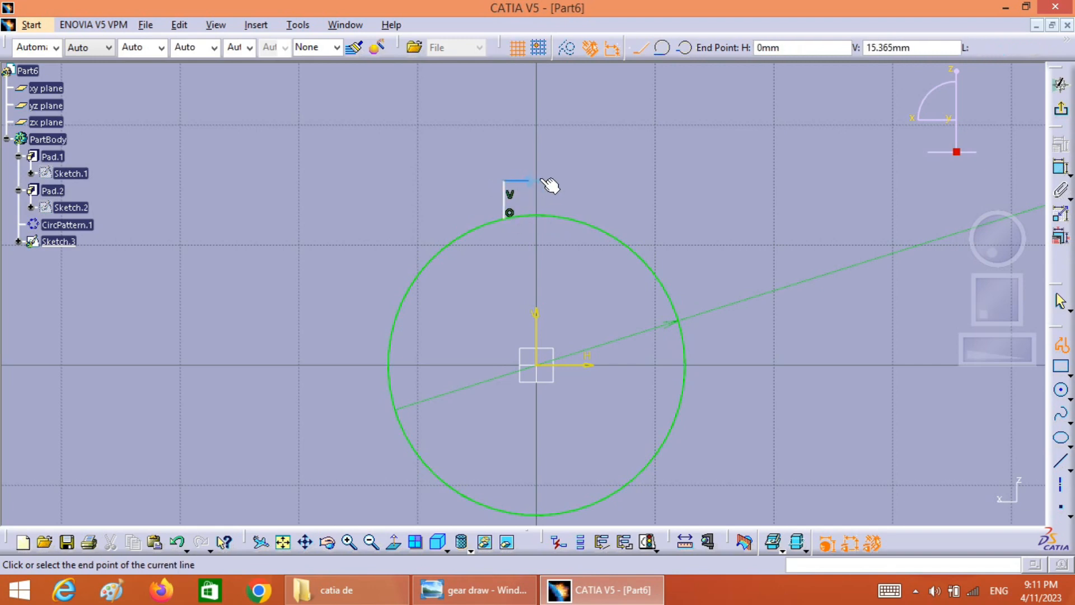
pyautogui.click(572, 180)
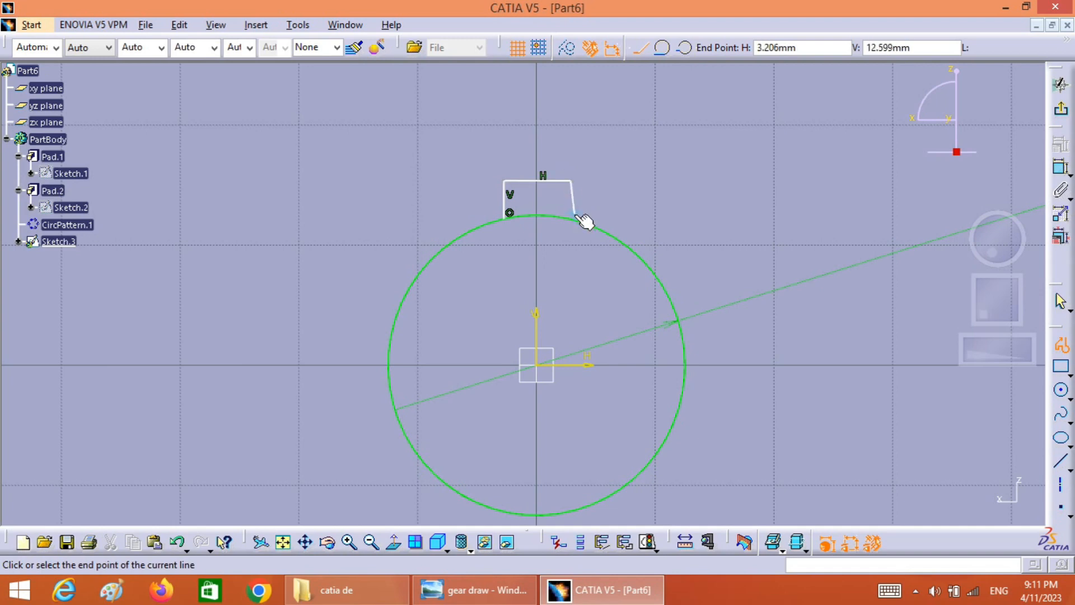
pyautogui.click(571, 217)
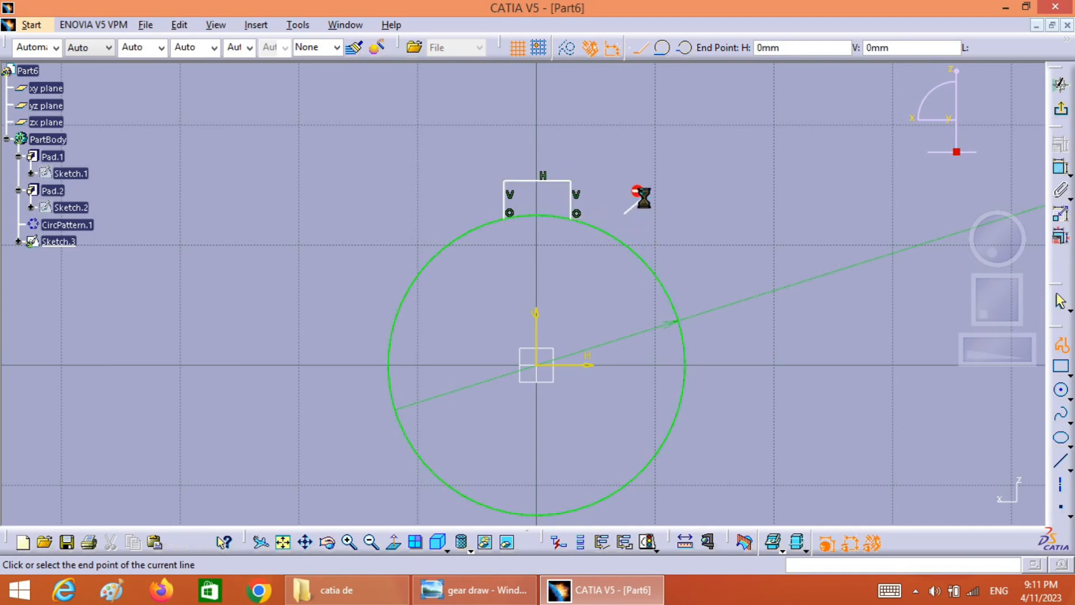
pyautogui.press('Escape')
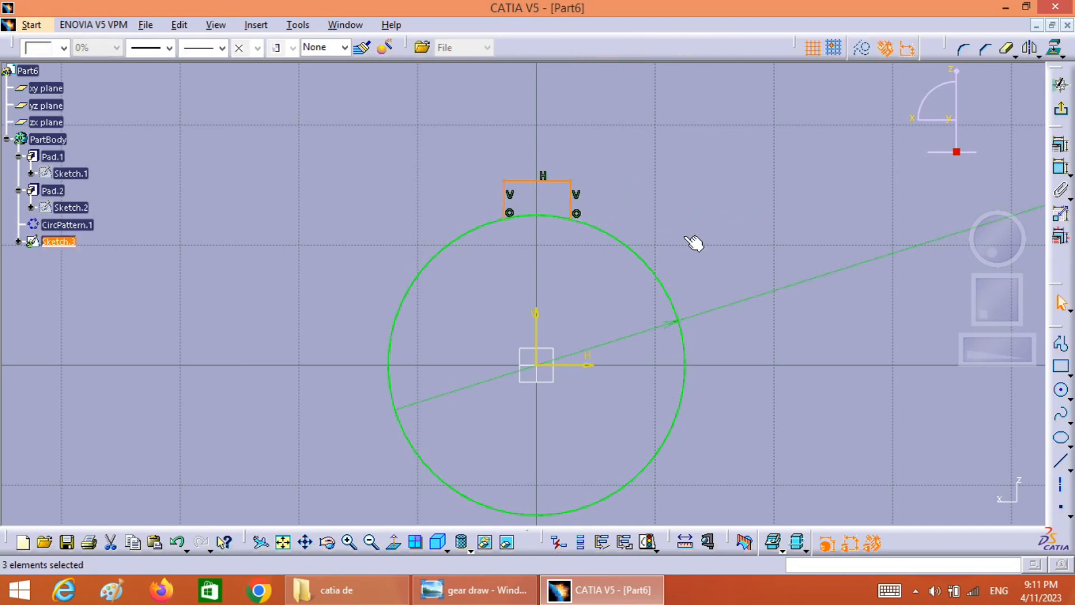
pyautogui.click(685, 237)
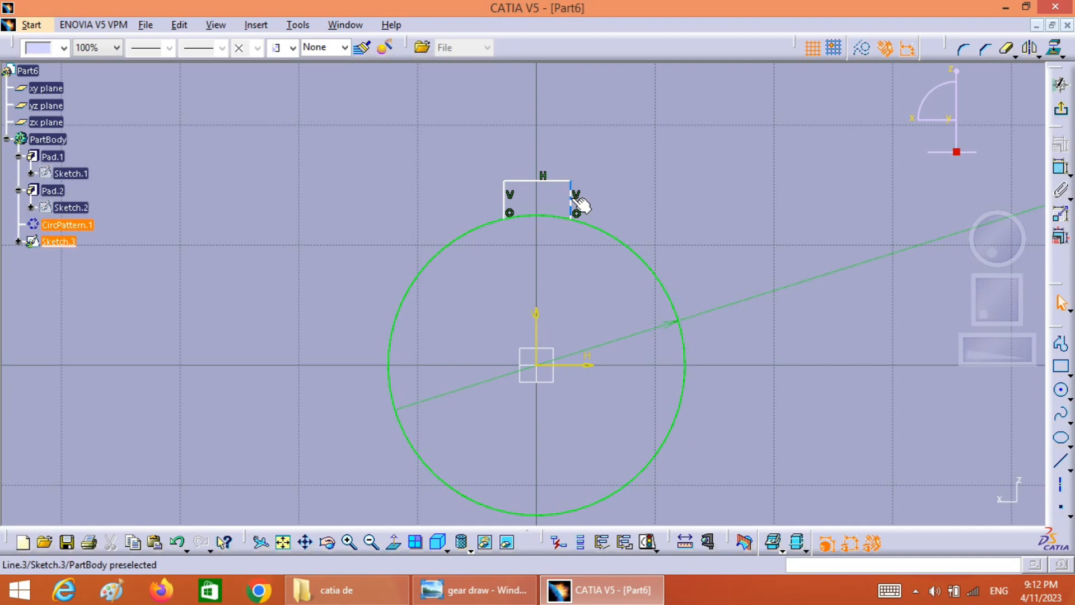
# Constrain the keyway's two side lines to be symmetric about the sketch's vertical axis
pyautogui.click(574, 205)
pyautogui.keyDown('ctrl'); pyautogui.click(510, 209); pyautogui.keyUp('ctrl')
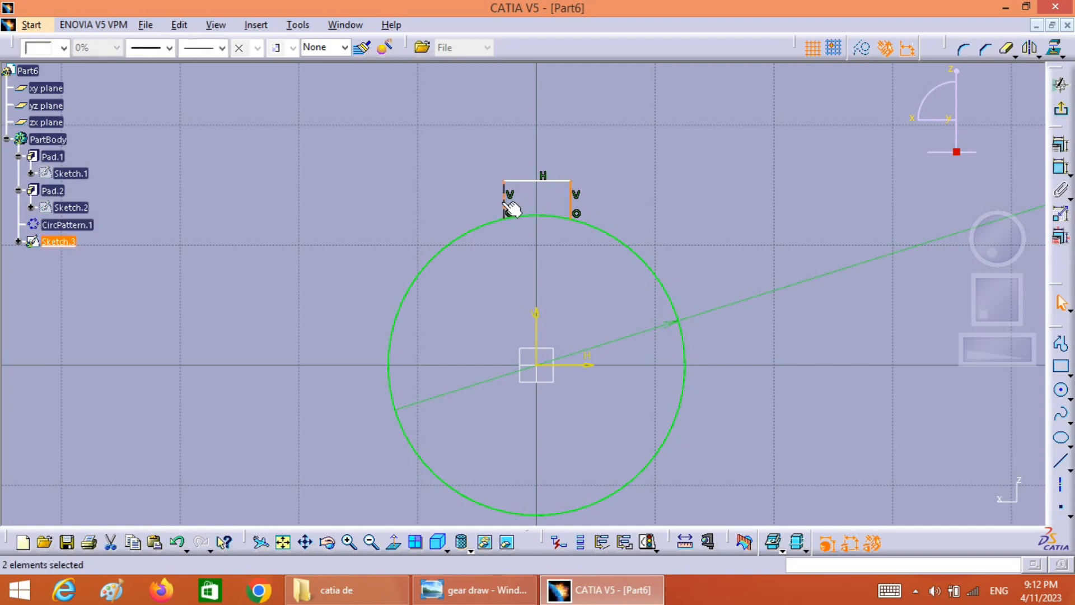
pyautogui.keyDown('ctrl'); pyautogui.click(537, 316); pyautogui.keyUp('ctrl')
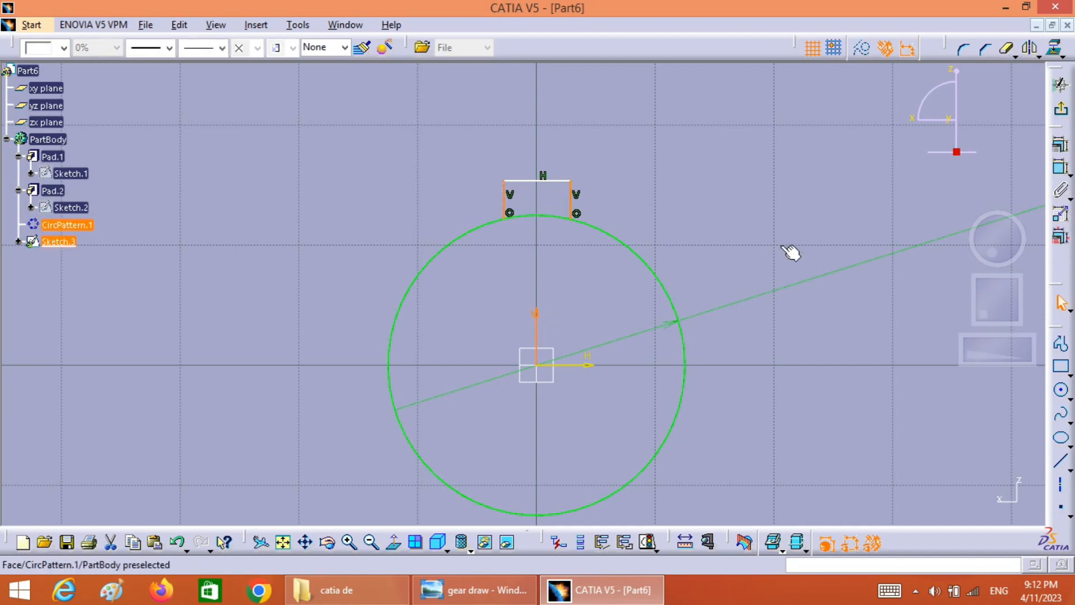
pyautogui.click(1060, 144)
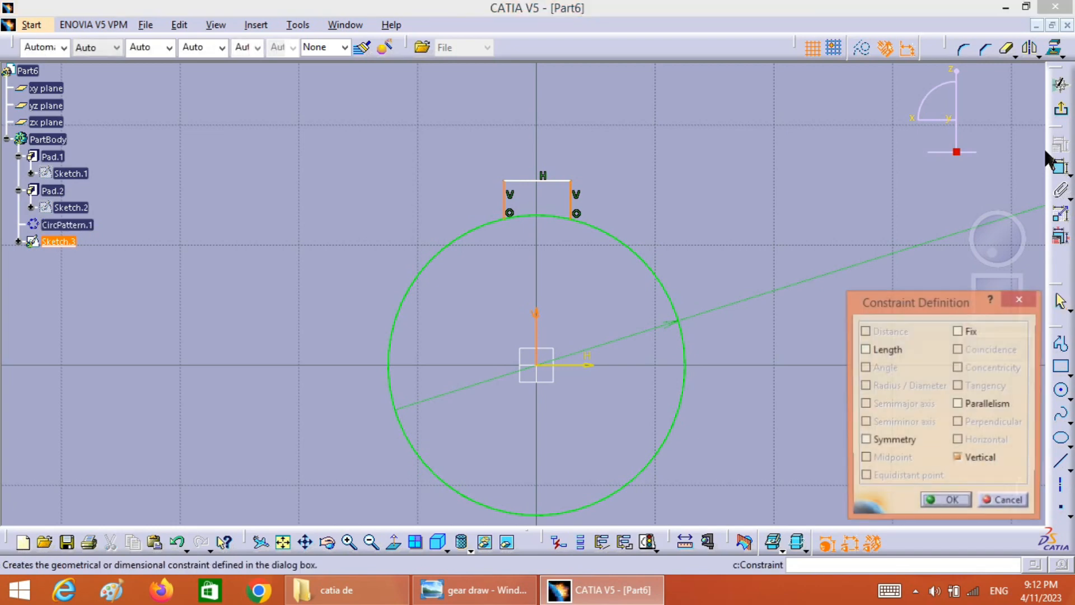
pyautogui.click(890, 441)
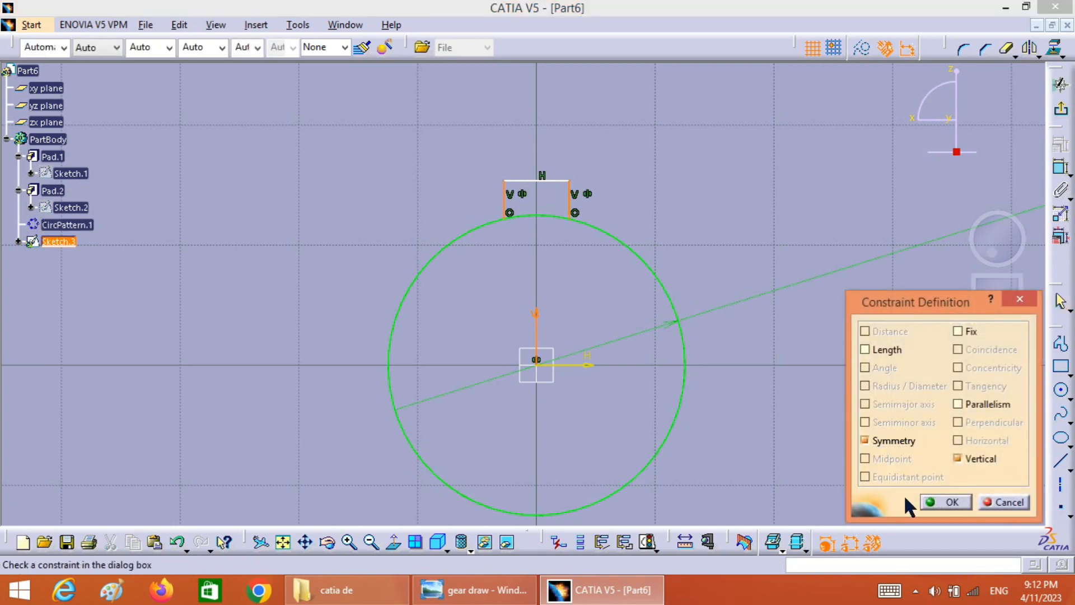
pyautogui.click(947, 502)
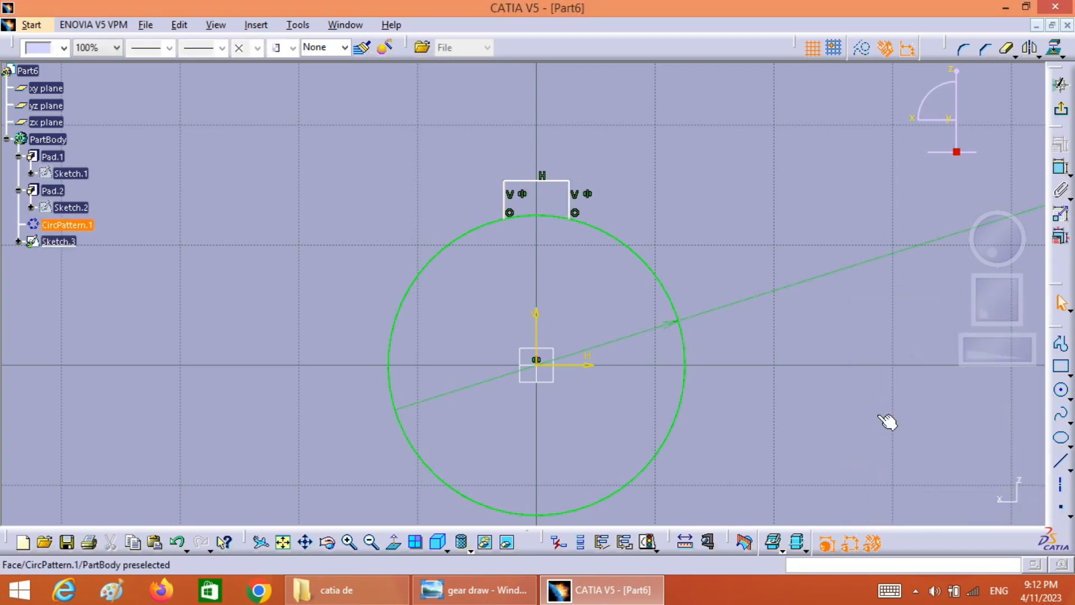
# Dimension the length of the keyway's right side line and set it to 3 mm
pyautogui.click(1060, 168)
pyautogui.click(575, 207)
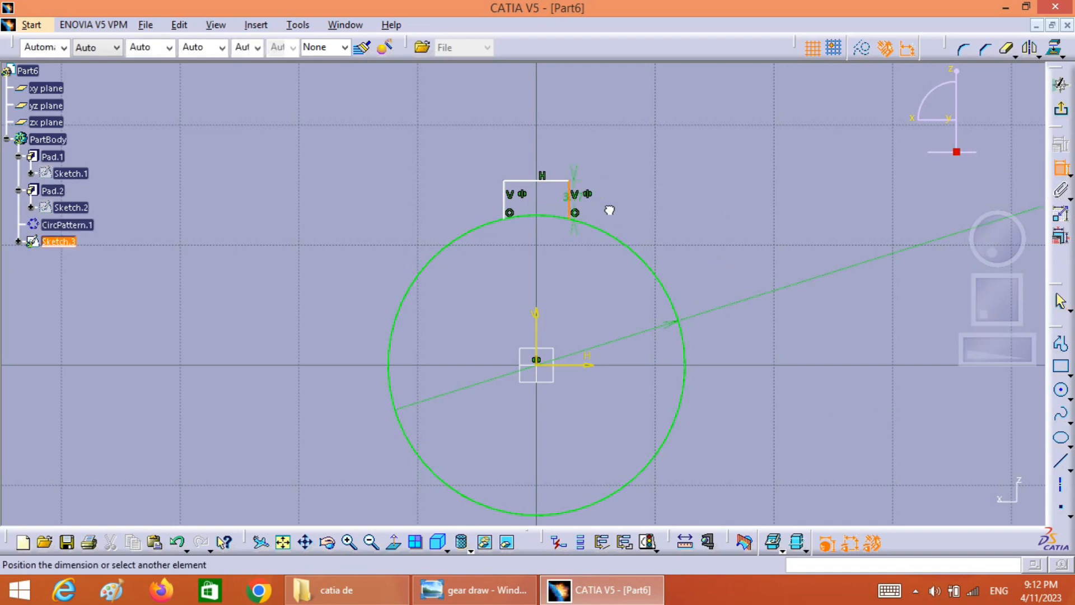
pyautogui.click(647, 209)
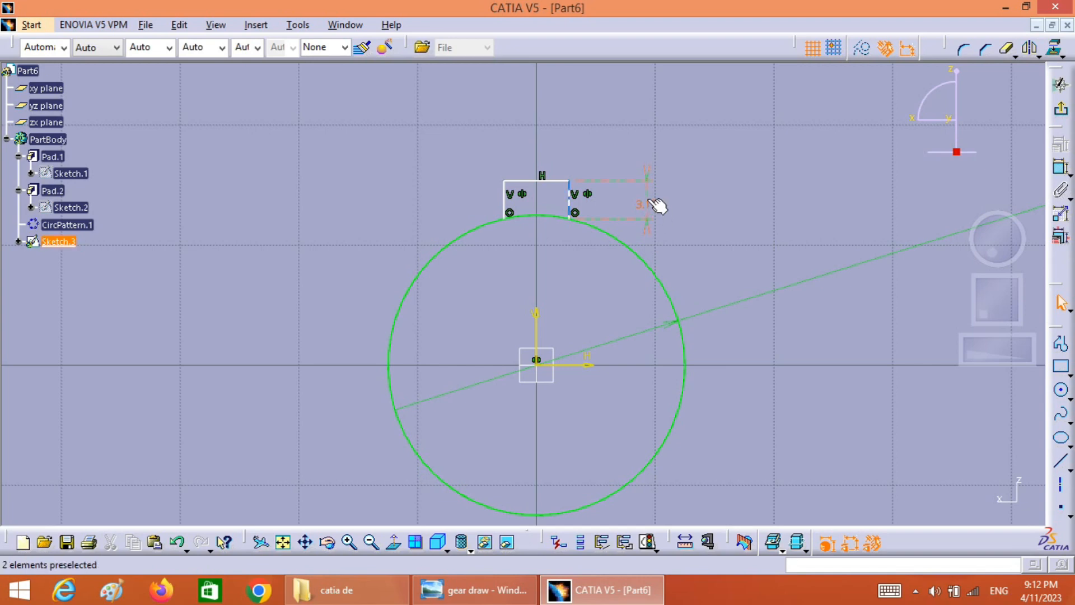
pyautogui.doubleClick(648, 208)
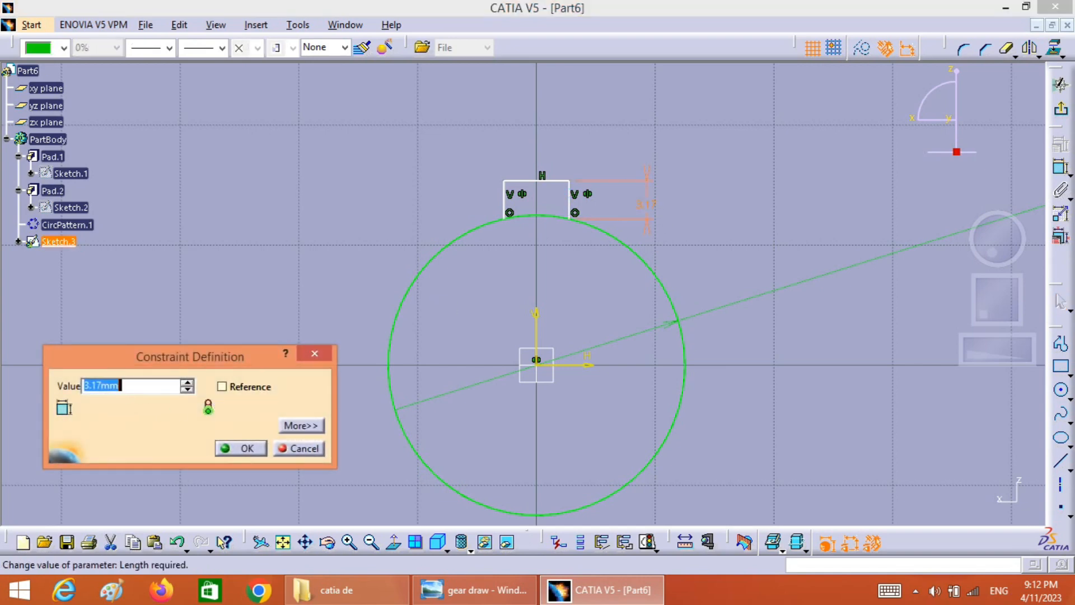
pyautogui.write('3')
pyautogui.click(233, 448)
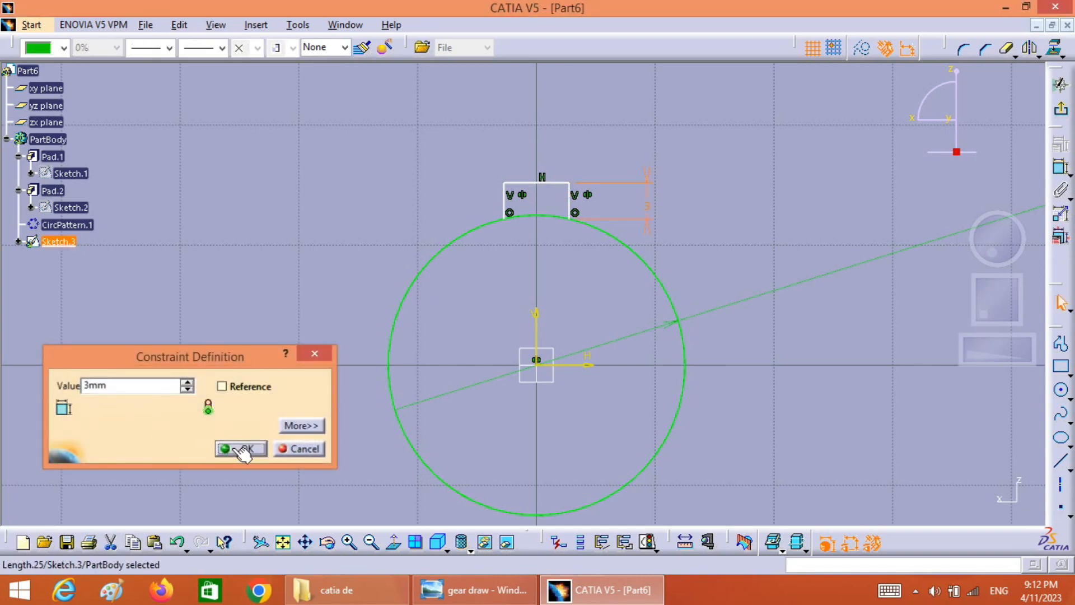
# Dimension the keyway's top line and set its width to 6 mm
pyautogui.click(536, 182)
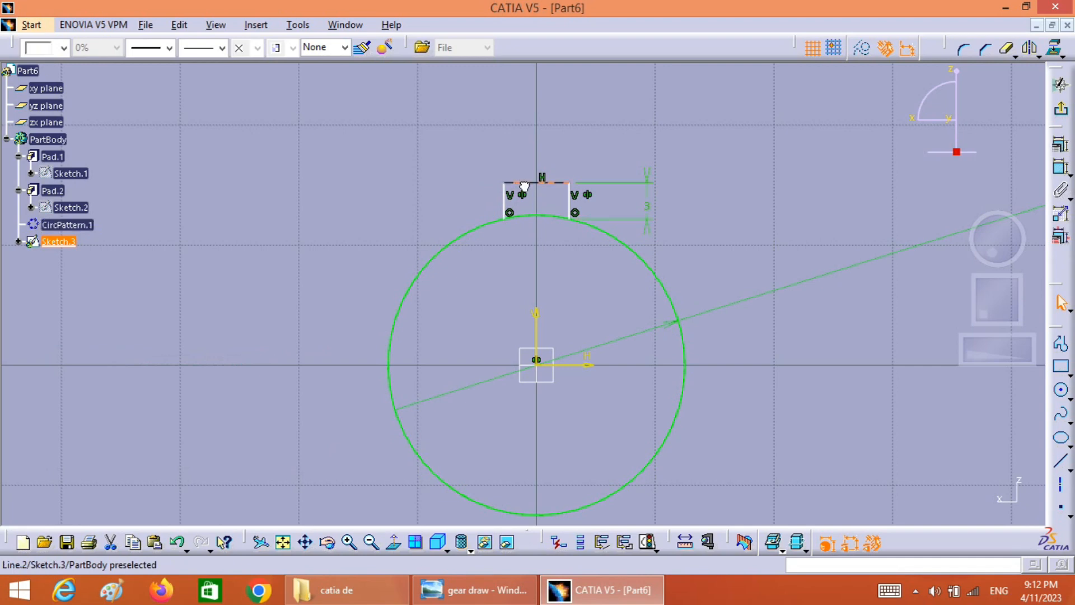
pyautogui.click(1063, 174)
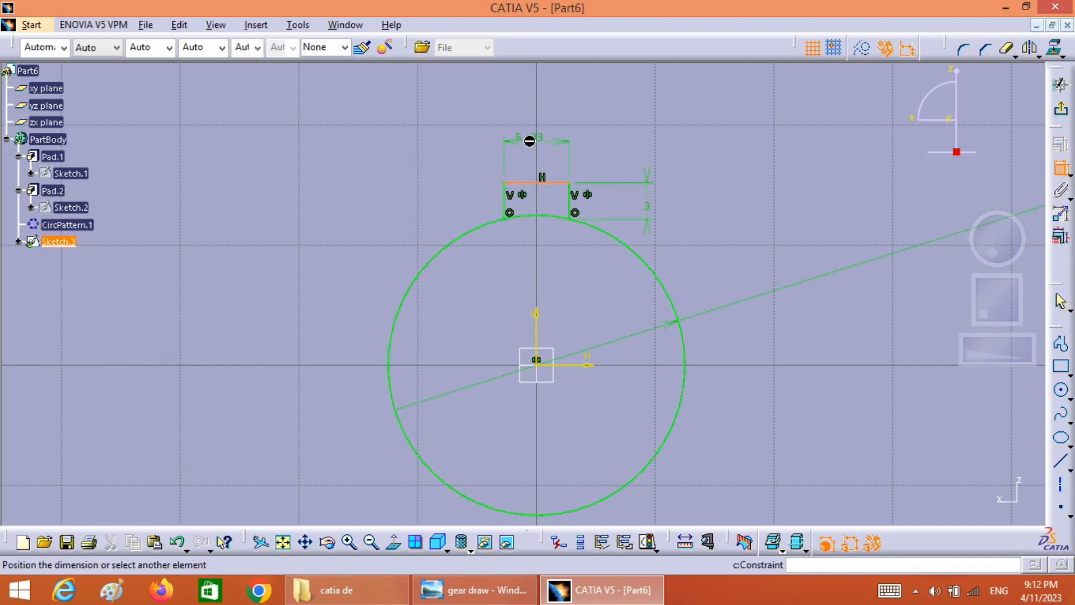
pyautogui.click(535, 144)
pyautogui.doubleClick(539, 147)
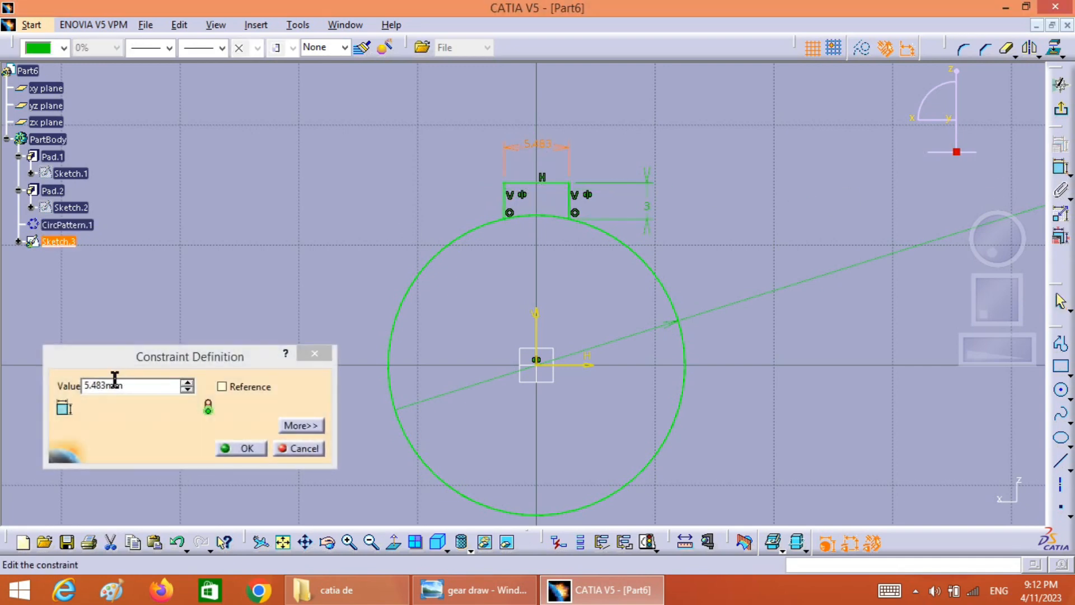
pyautogui.write('6')
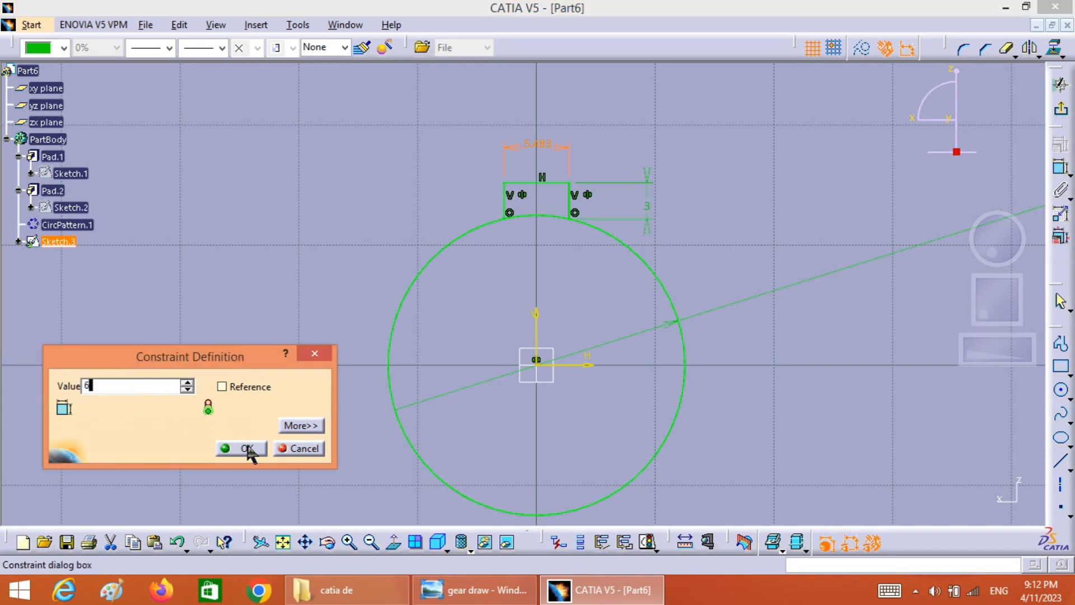
pyautogui.click(247, 448)
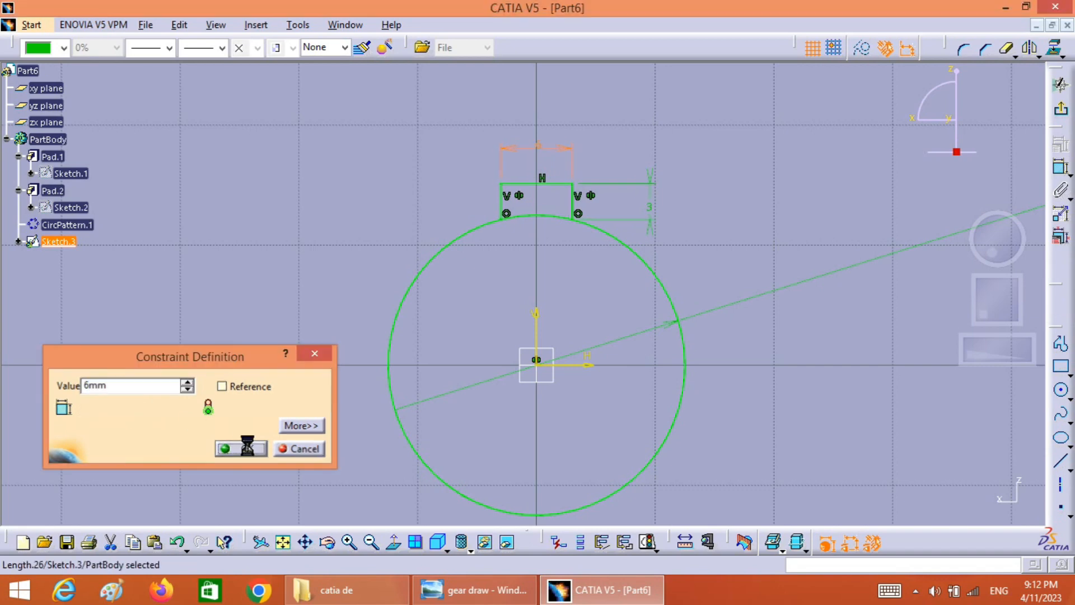
# Trim away the bore circle's arc between the keyway's two side lines and exit the sketch
pyautogui.click(1008, 50)
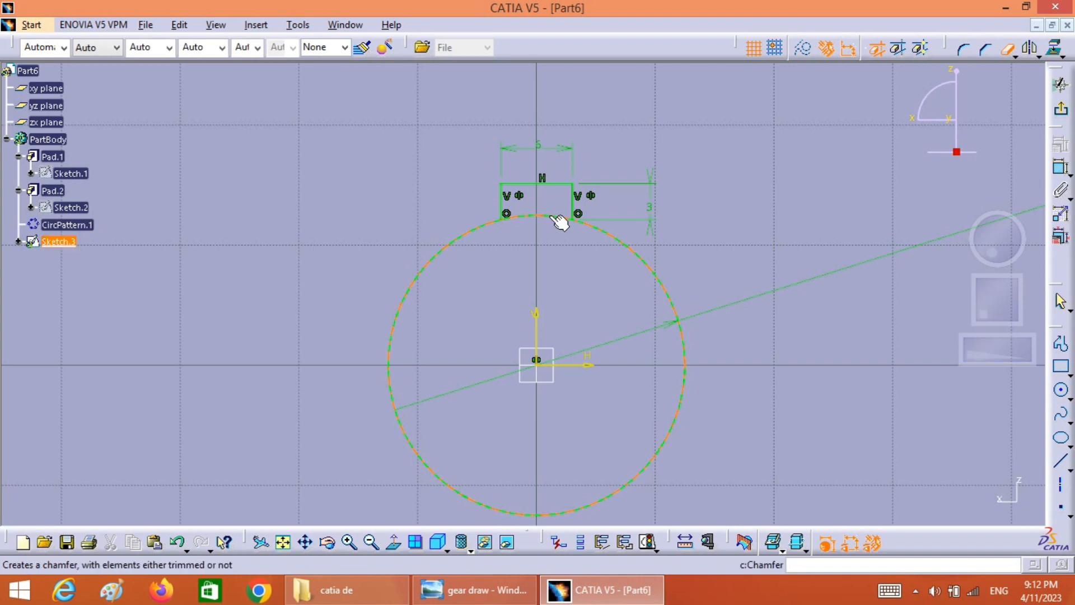
pyautogui.click(554, 218)
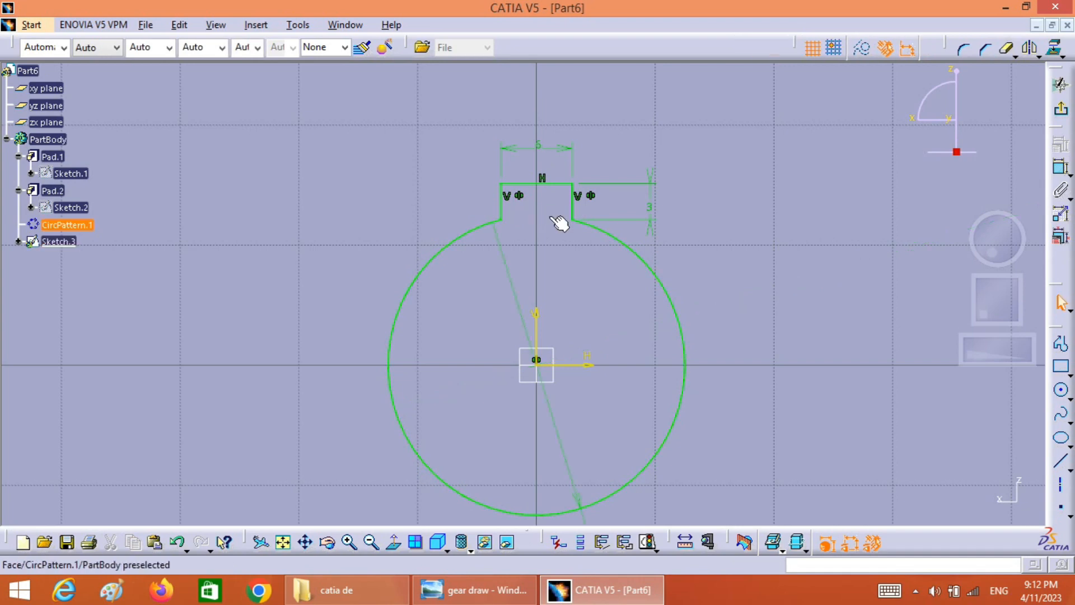
pyautogui.click(1057, 87)
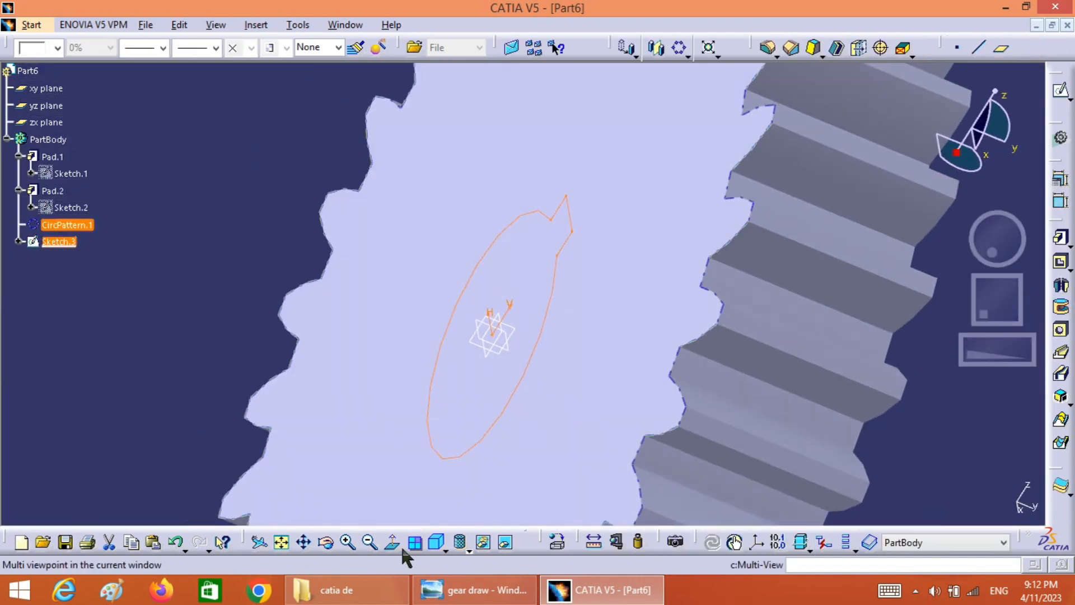
# Cut the keyed bore profile through the gear with a Pocket in the reversed direction, limit type Up to last
pyautogui.click(282, 541)
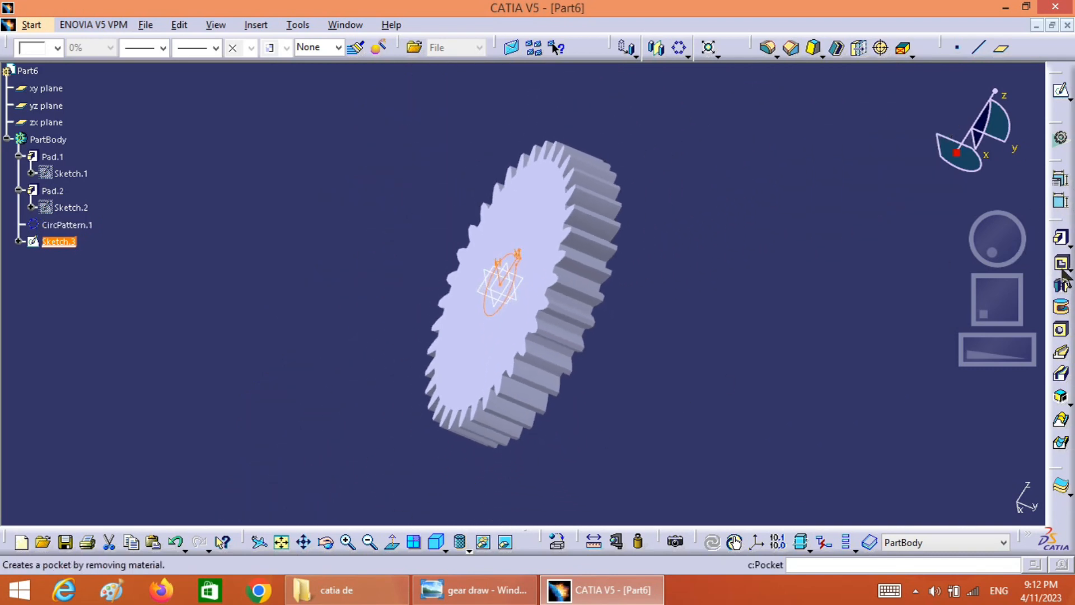
pyautogui.click(1061, 263)
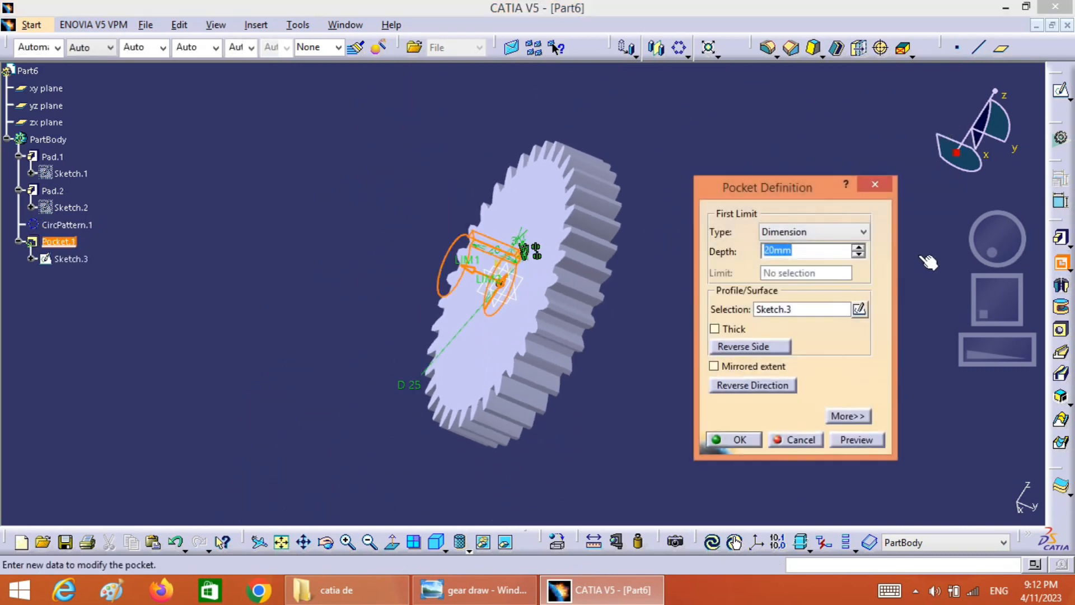
pyautogui.click(475, 273)
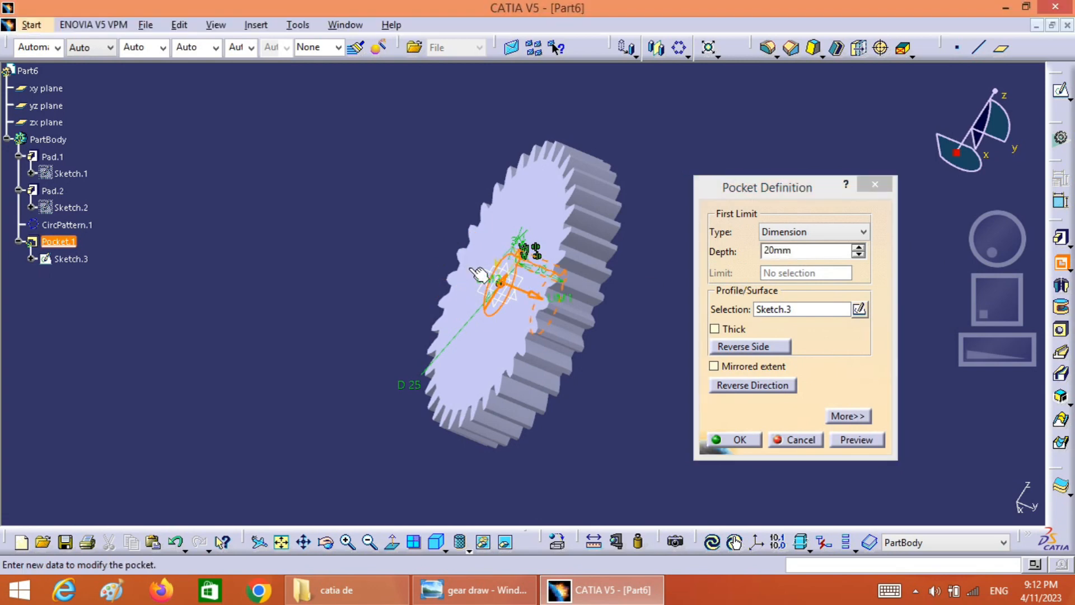
pyautogui.click(811, 232)
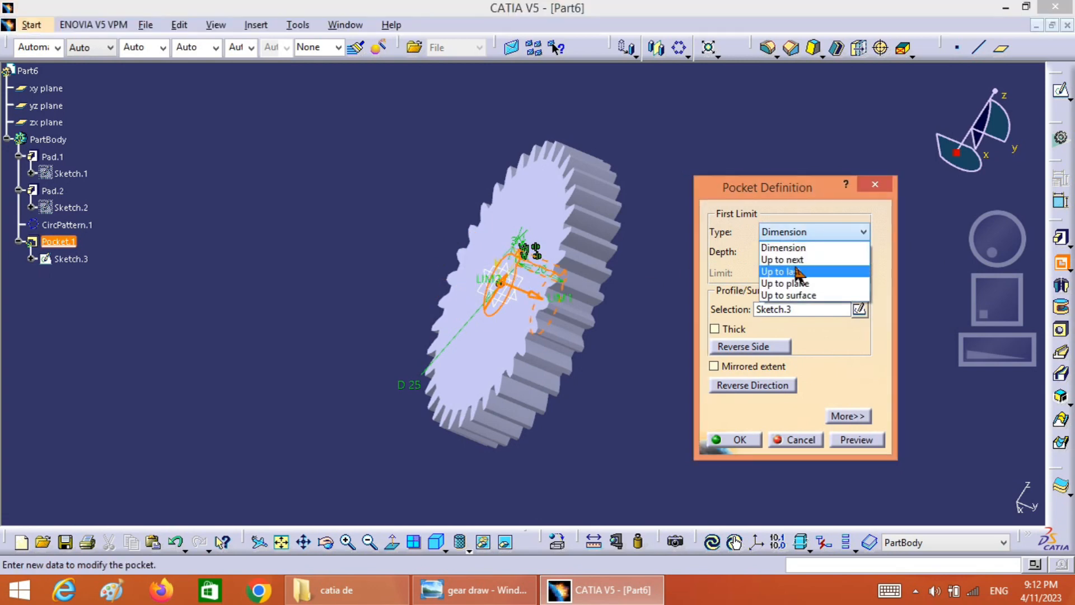
pyautogui.click(798, 272)
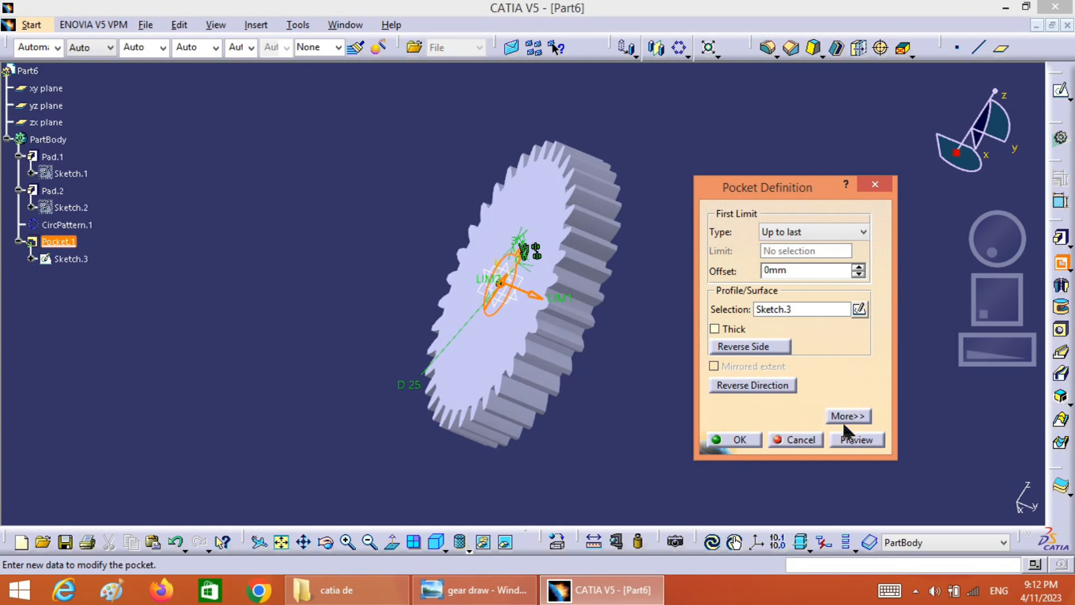
pyautogui.click(848, 442)
pyautogui.click(748, 440)
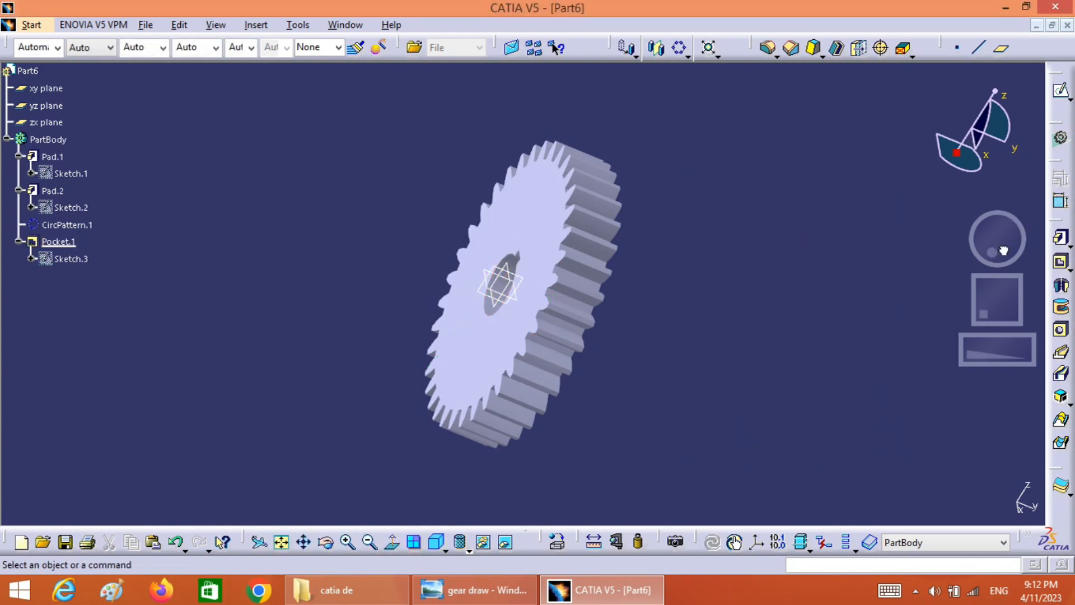
# Start a new sketch on the zx plane and check the reference drawing for the gear's recess diameters
pyautogui.moveTo(1001, 251); pyautogui.dragTo(1029, 255)
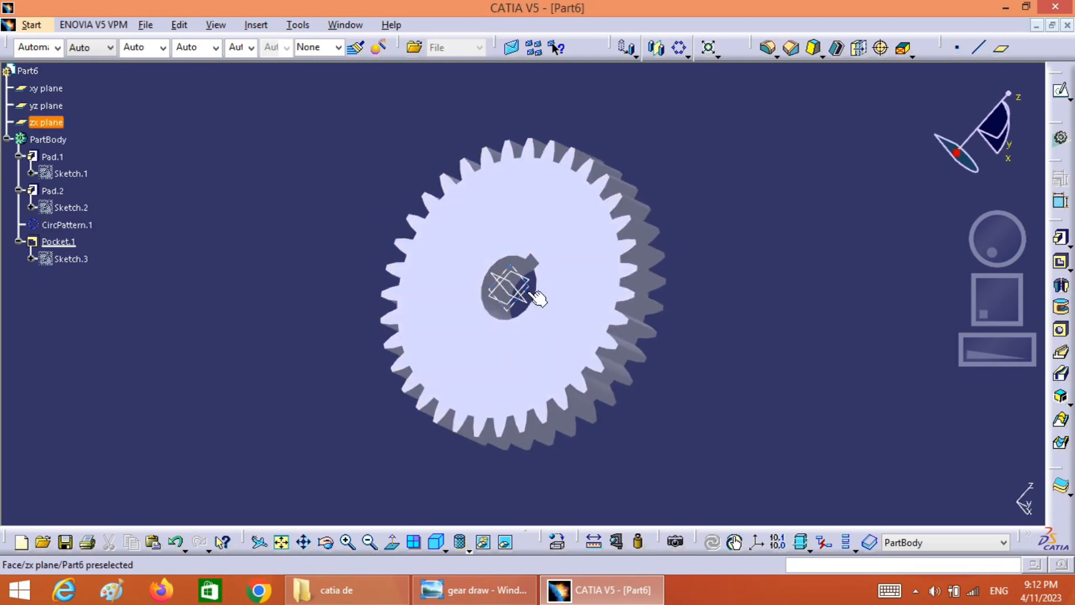
pyautogui.click(537, 298)
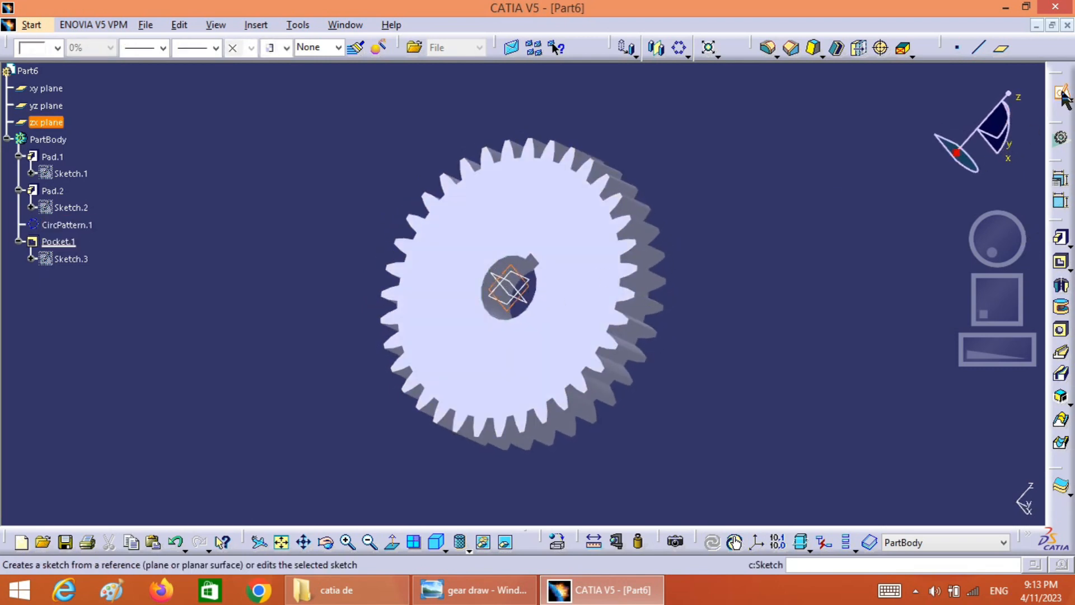
pyautogui.click(1062, 94)
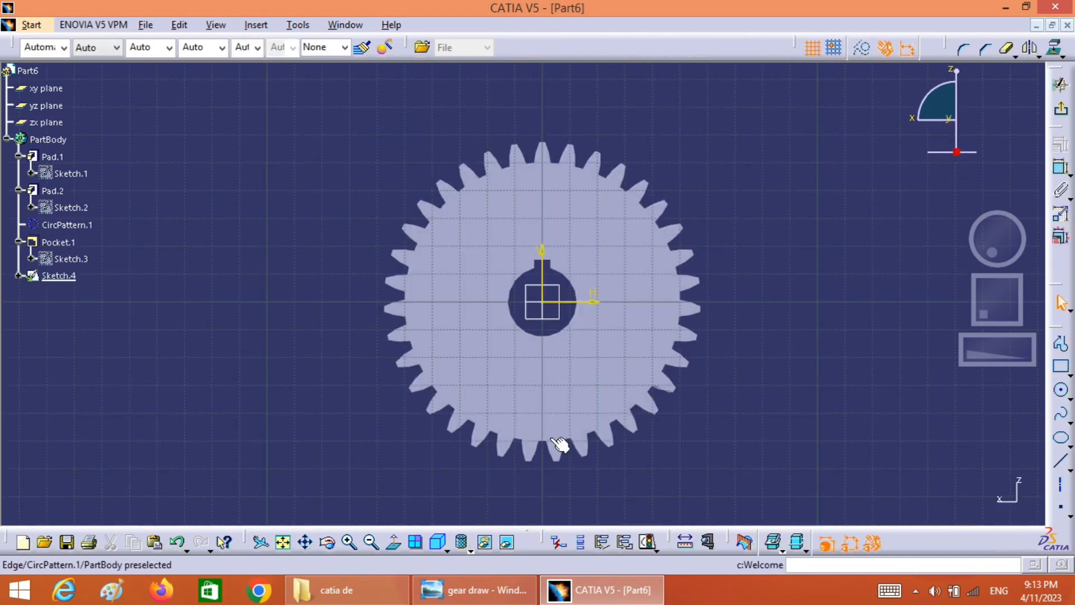
pyautogui.click(457, 598)
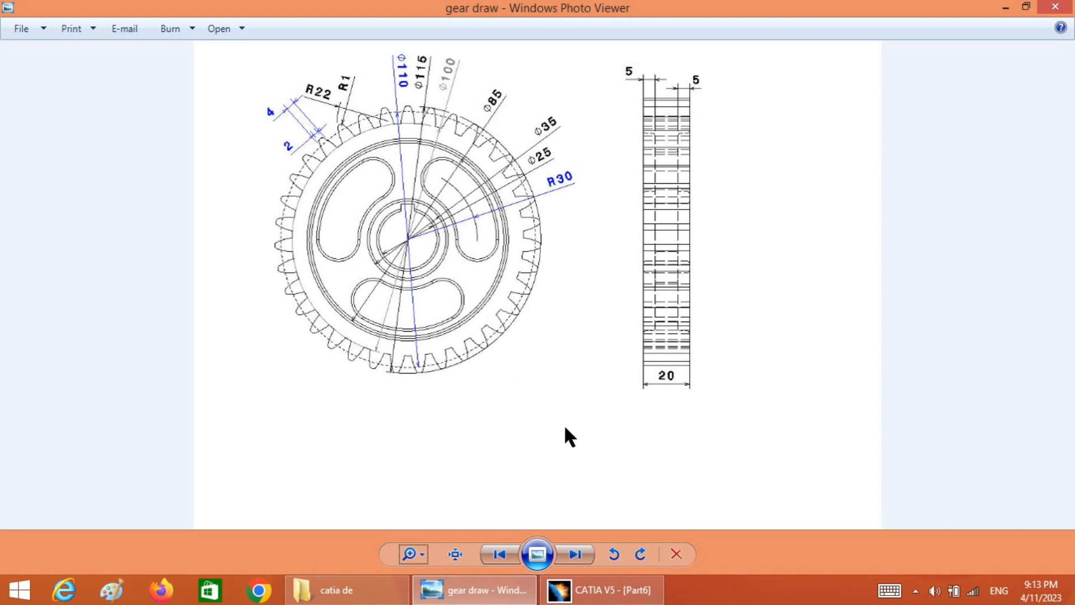
pyautogui.click(575, 585)
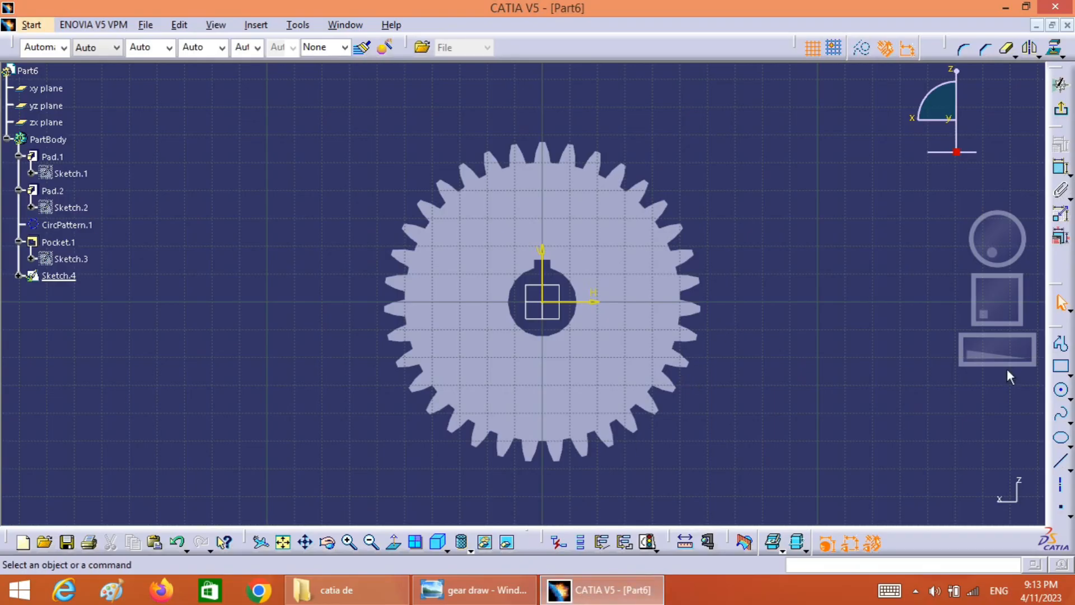
# Sketch two concentric circles centred on the origin, about 62 mm and about 85 mm in diameter
pyautogui.click(1062, 394)
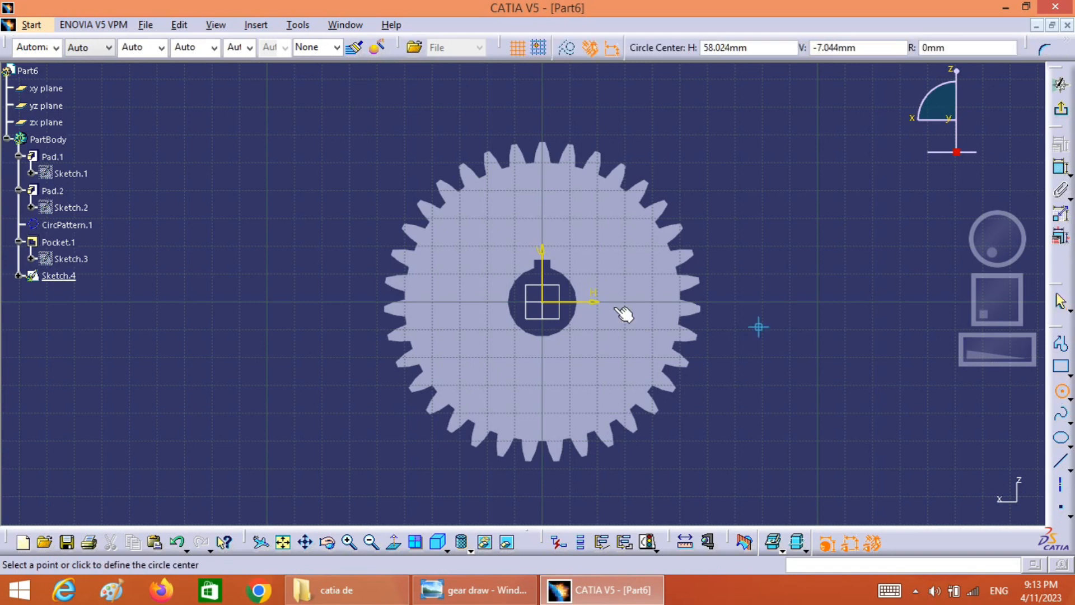
pyautogui.click(542, 303)
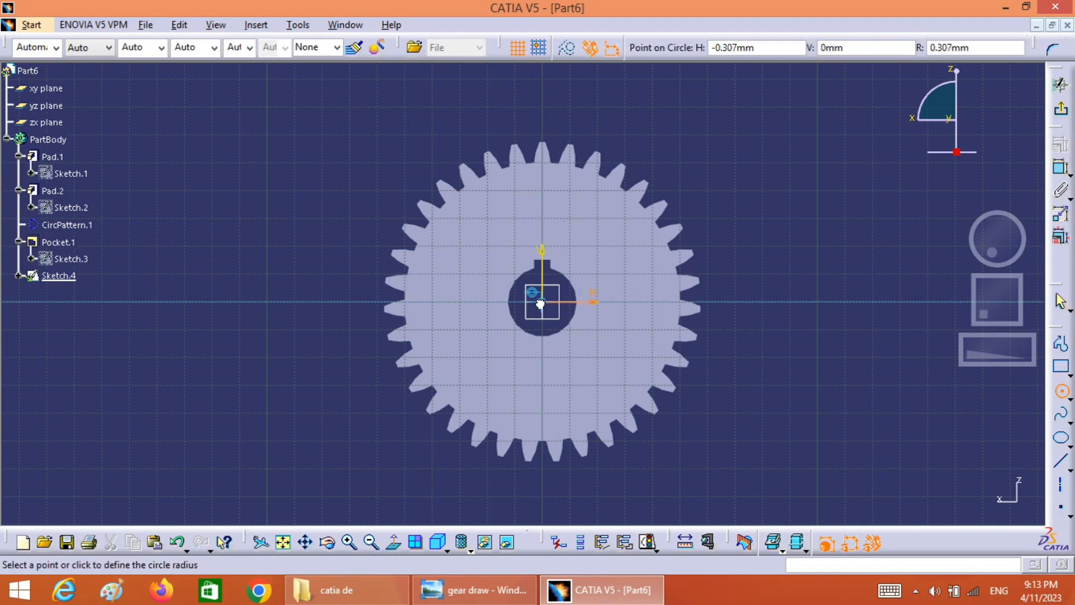
pyautogui.click(622, 336)
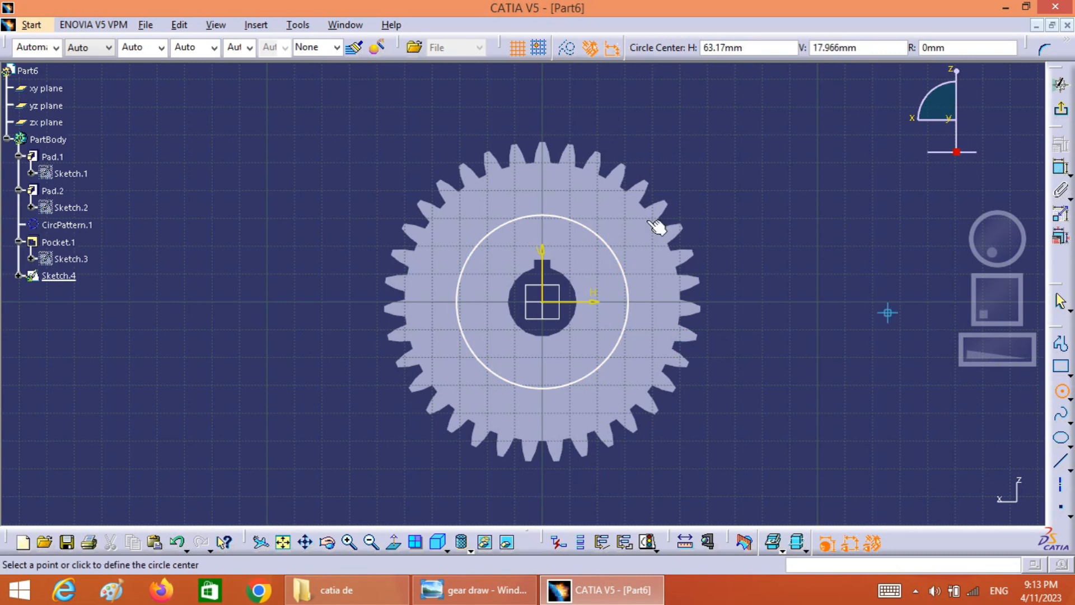
pyautogui.click(544, 303)
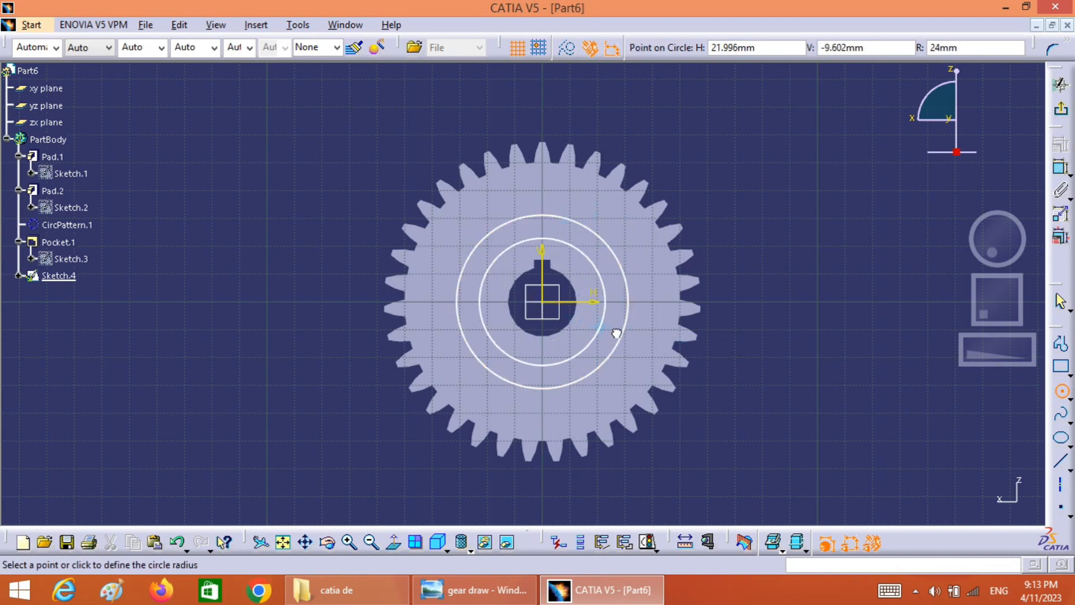
pyautogui.click(650, 349)
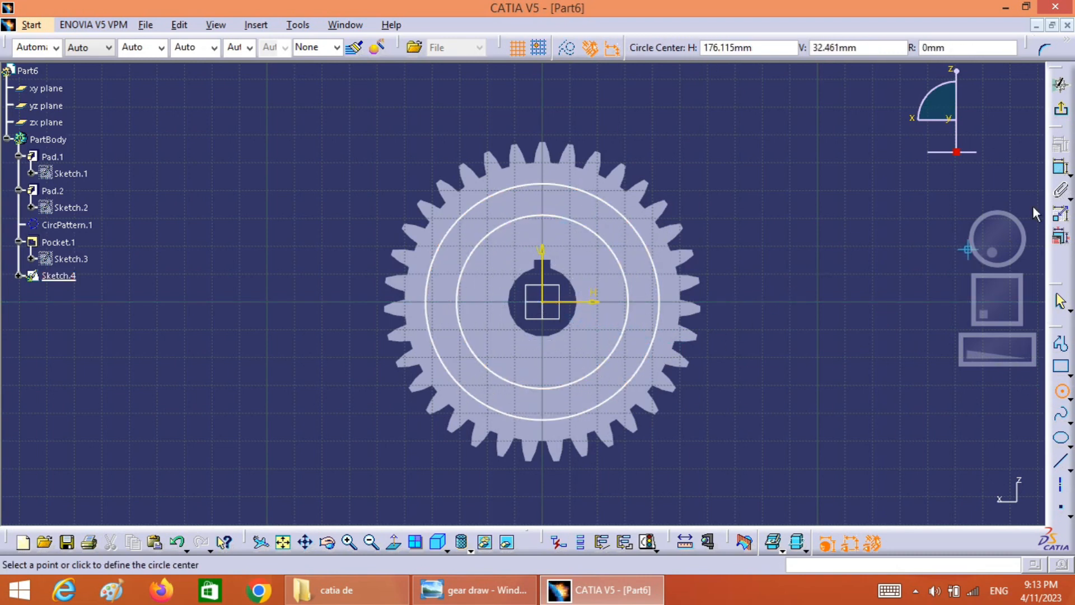
pyautogui.press('Escape')
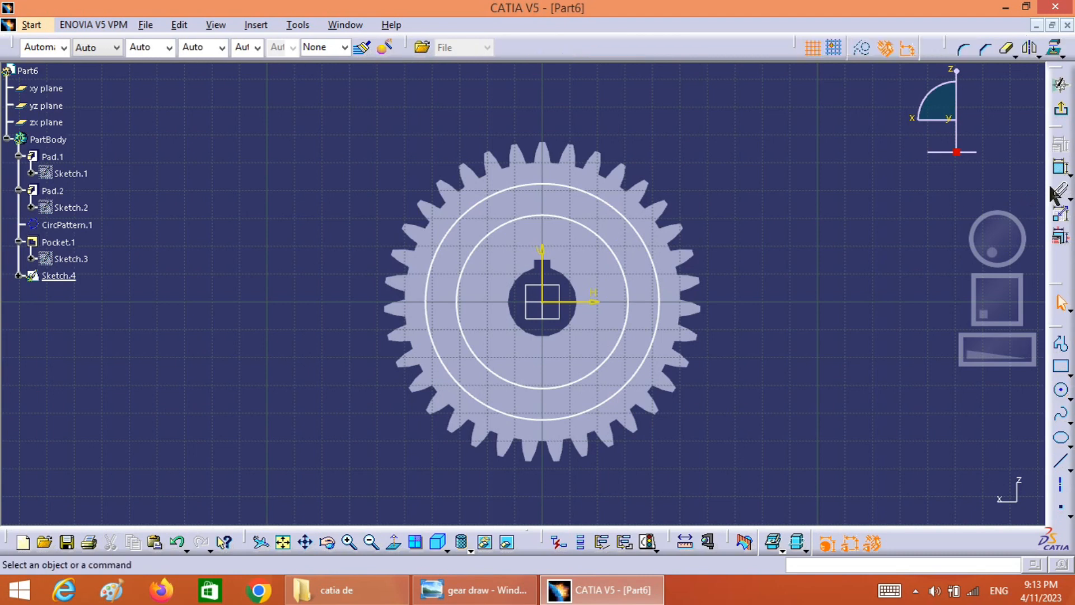
# Dimension the outer circle and set its diameter to 85 mm
pyautogui.click(1061, 167)
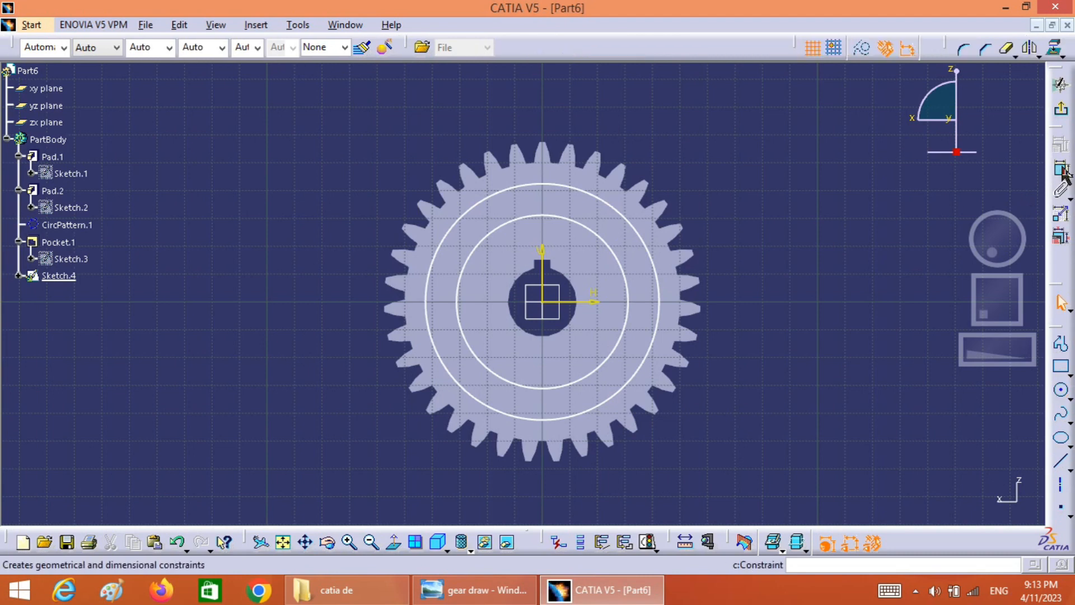
pyautogui.click(662, 259)
pyautogui.click(753, 211)
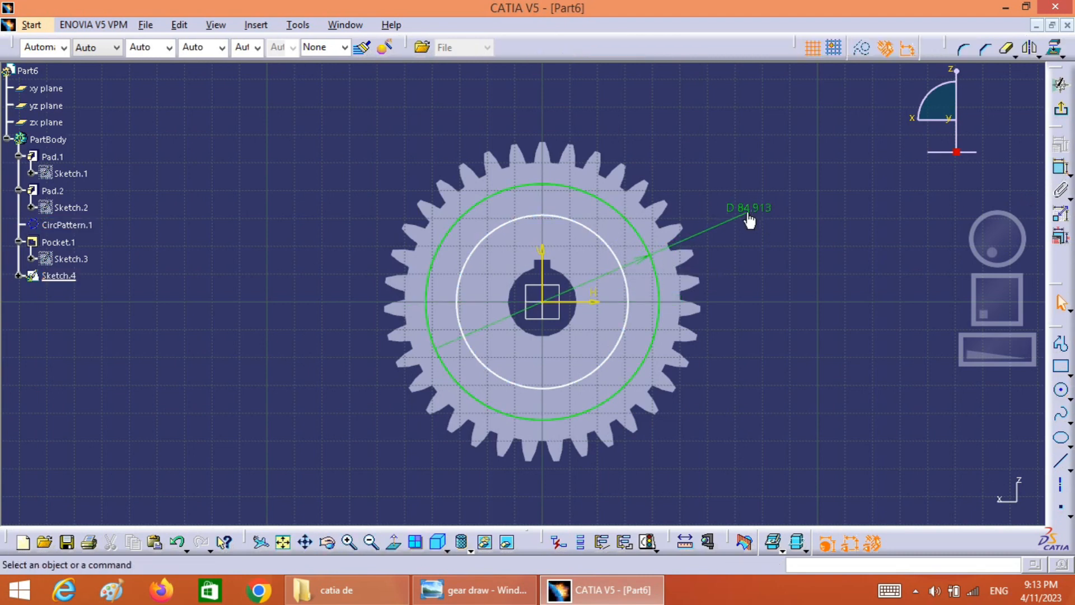
pyautogui.doubleClick(747, 212)
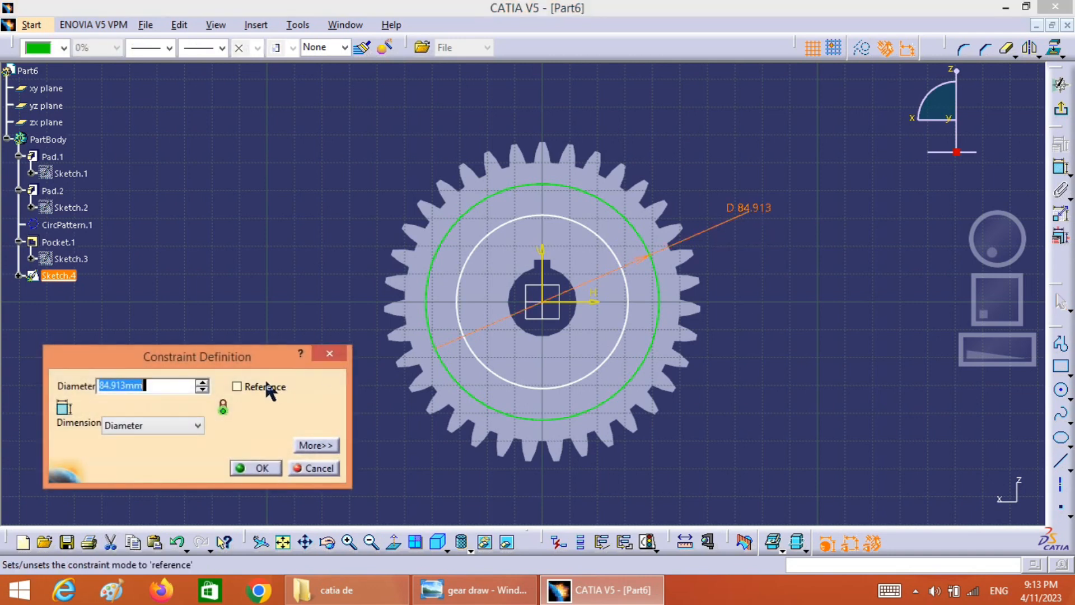
pyautogui.write('85')
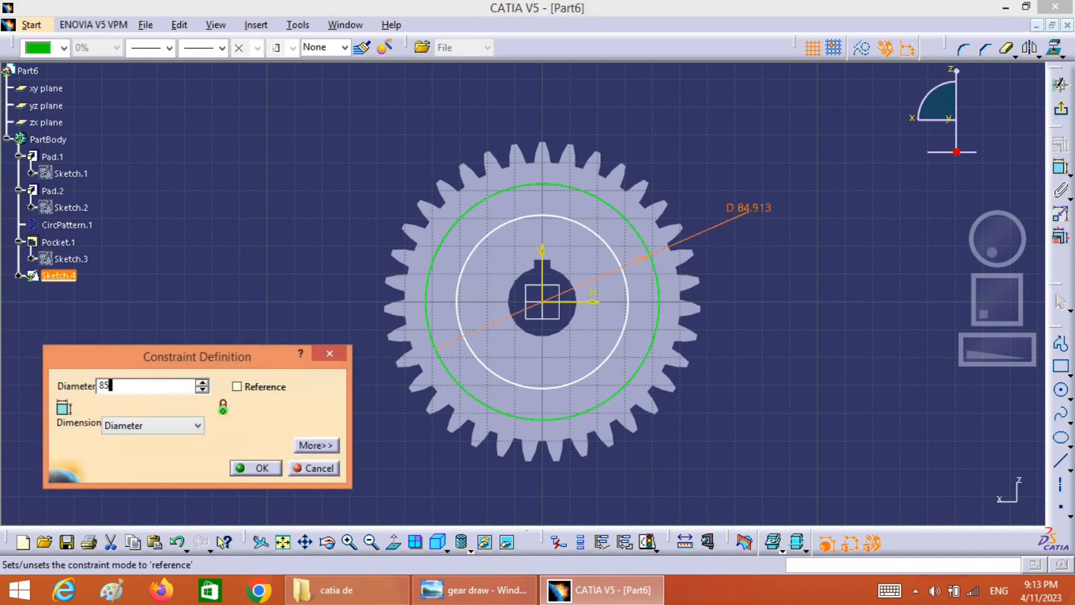
pyautogui.click(259, 470)
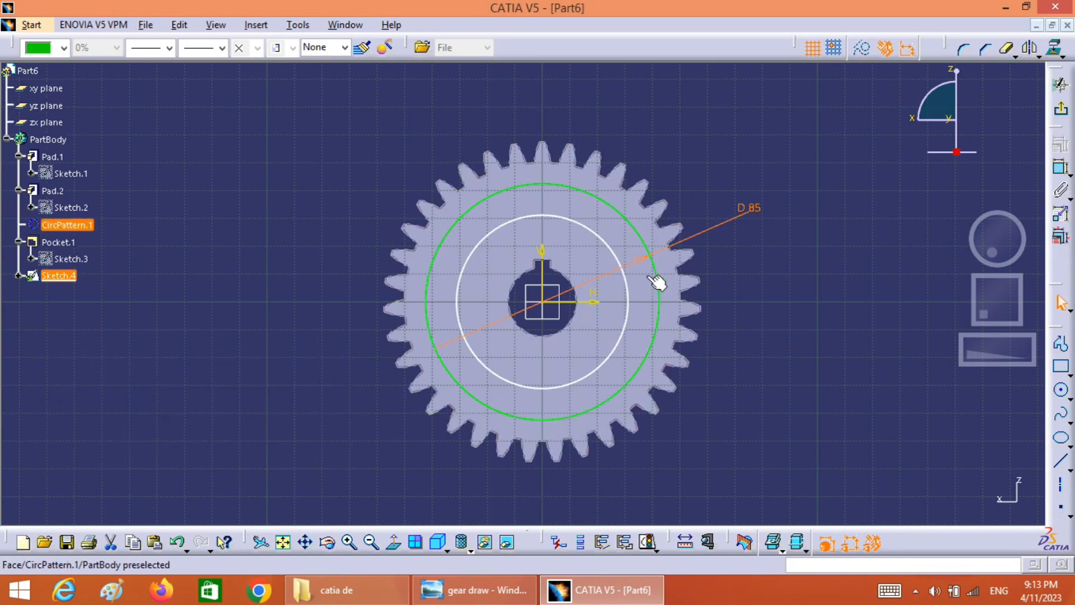
# Dimension the inner circle, set its diameter to 35 mm, and exit the sketch
pyautogui.click(629, 292)
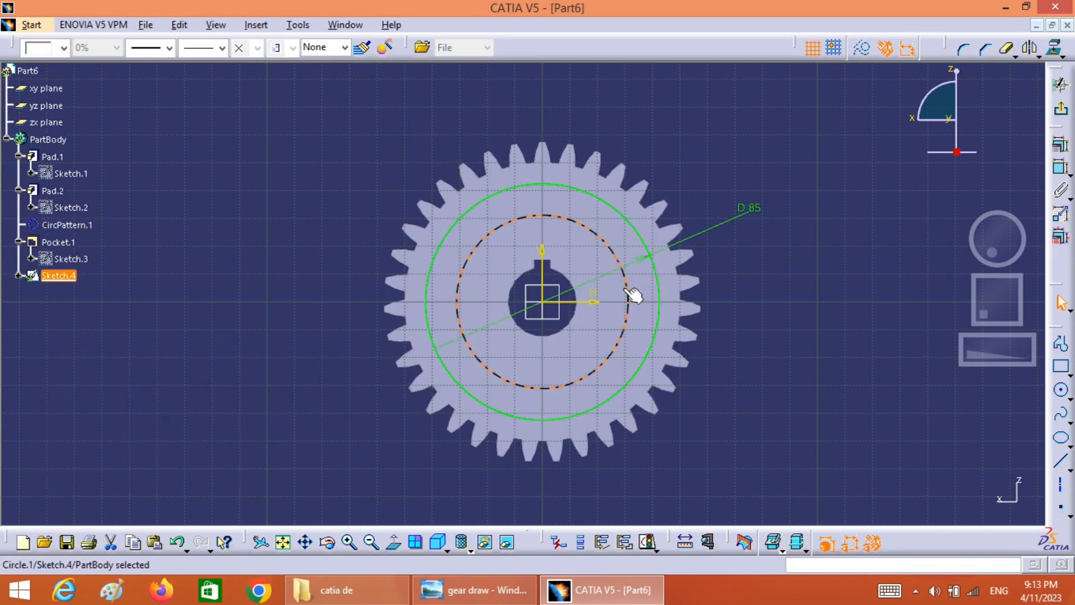
pyautogui.click(1060, 168)
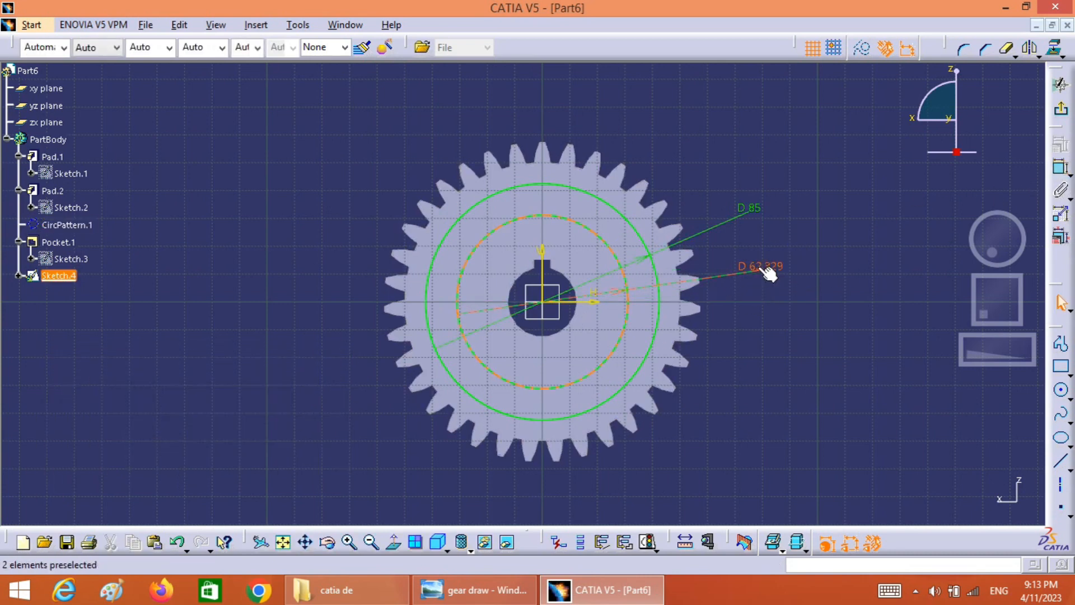
pyautogui.click(763, 268)
pyautogui.doubleClick(758, 266)
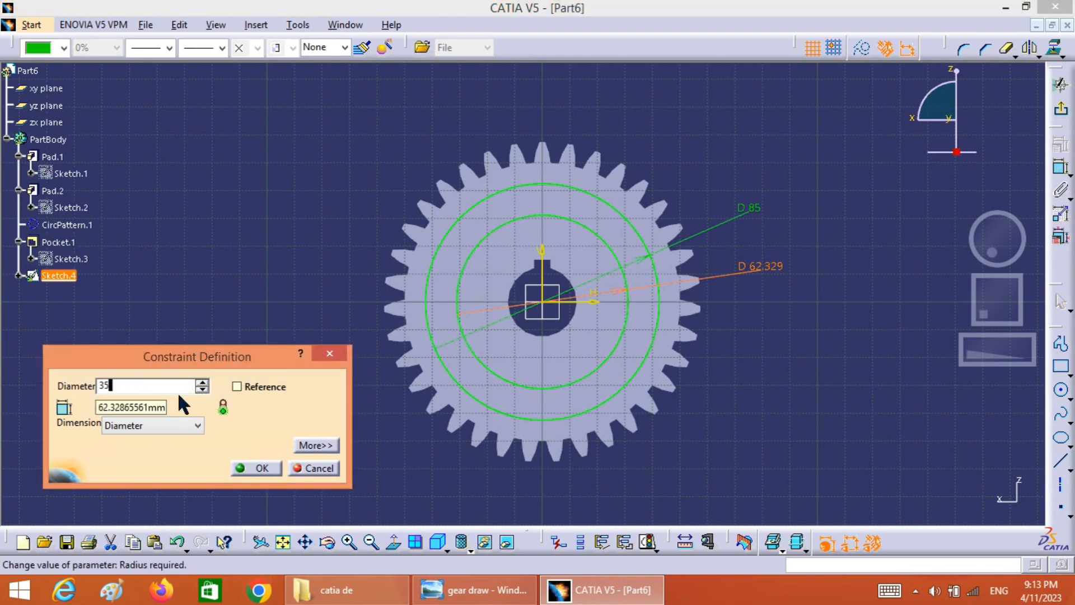
pyautogui.click(246, 468)
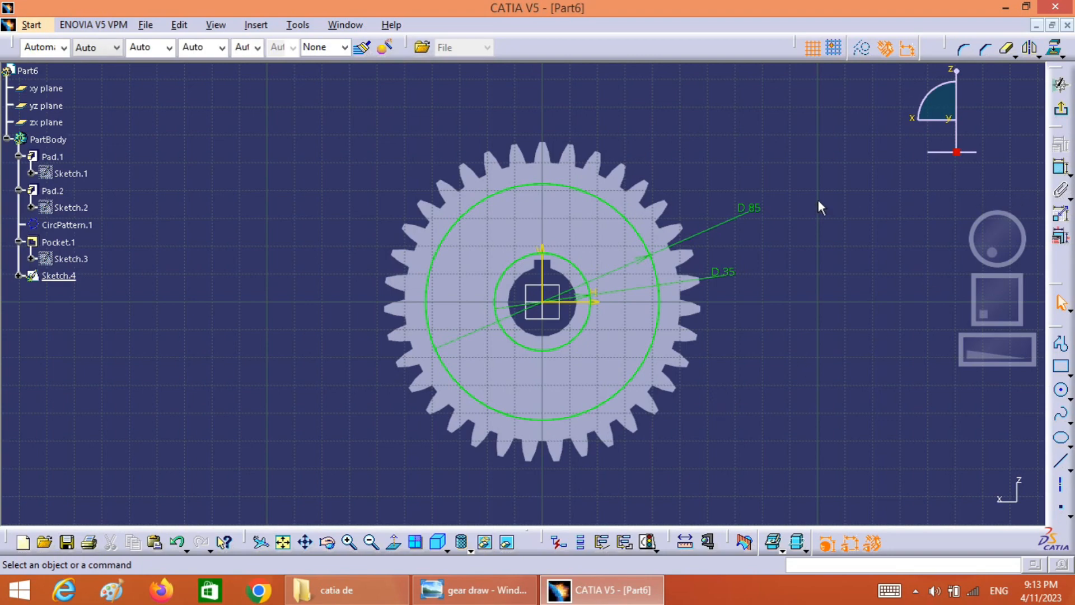
pyautogui.click(1061, 108)
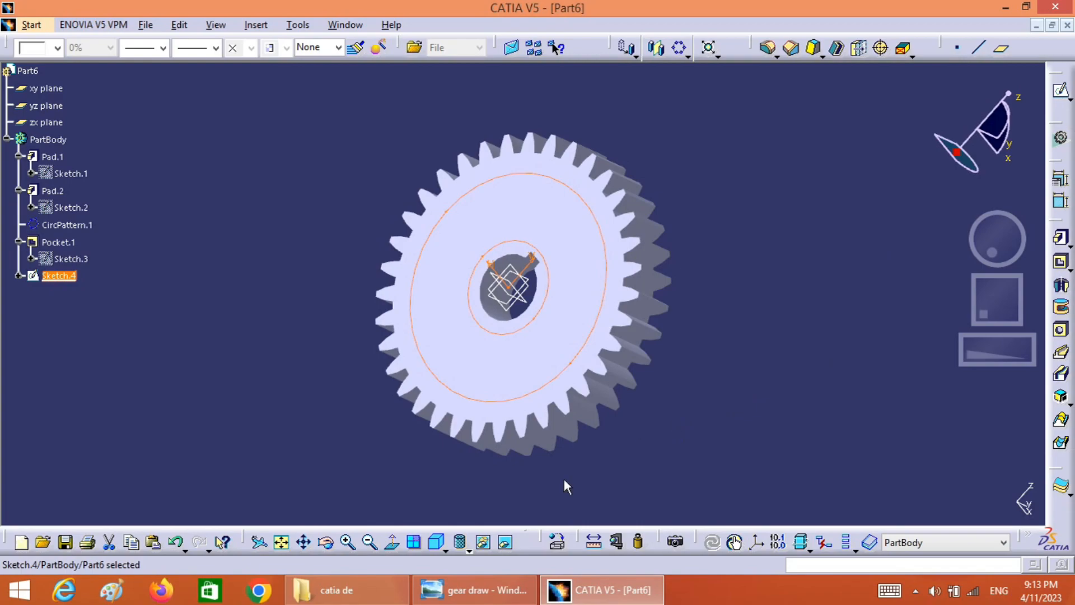
# Check the recess depth in the reference drawing and pocket the ring sketch 5 mm deep, with the direction reversed into the gear
pyautogui.click(456, 487)
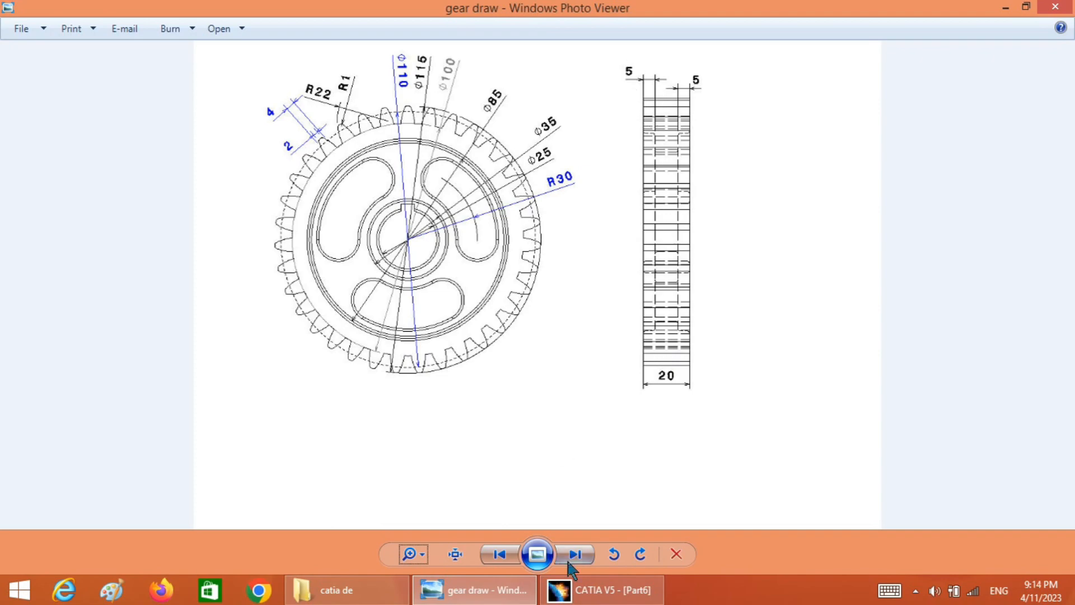
pyautogui.click(600, 590)
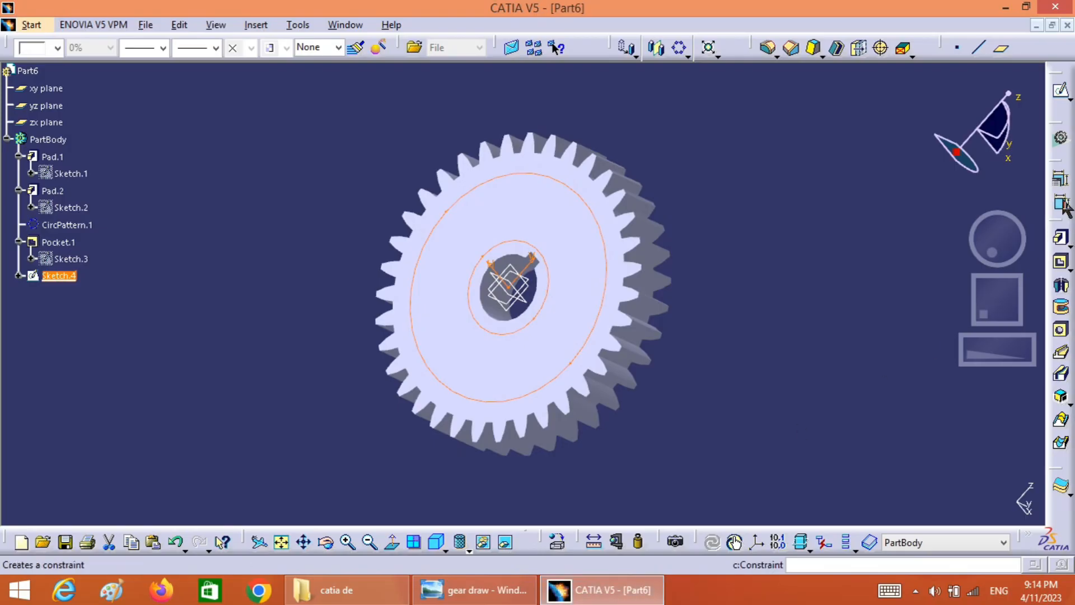
pyautogui.click(1060, 261)
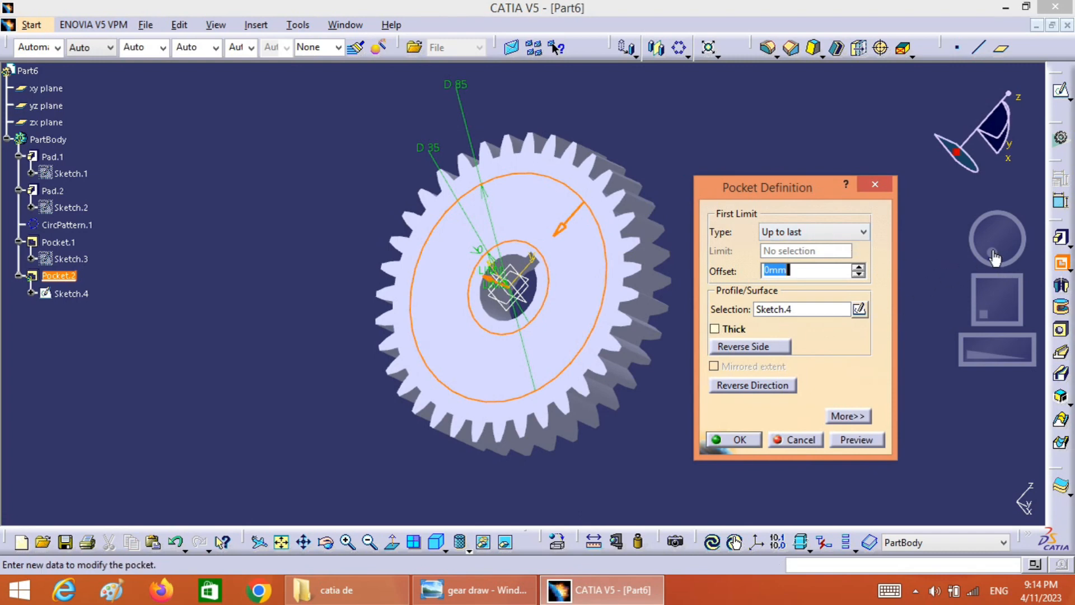
pyautogui.moveTo(992, 252); pyautogui.dragTo(946, 242)
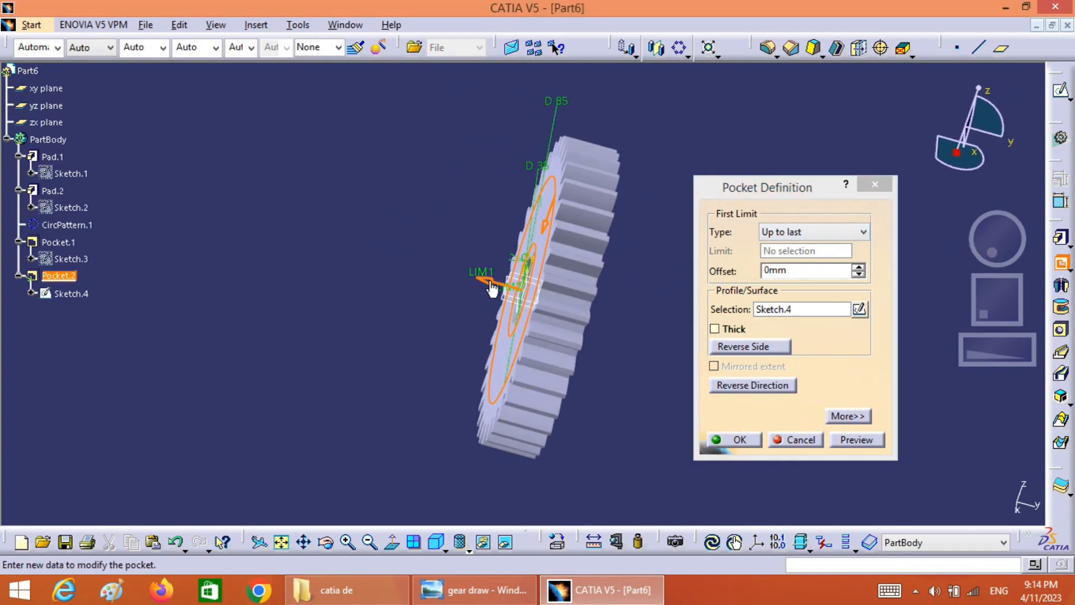
pyautogui.click(491, 283)
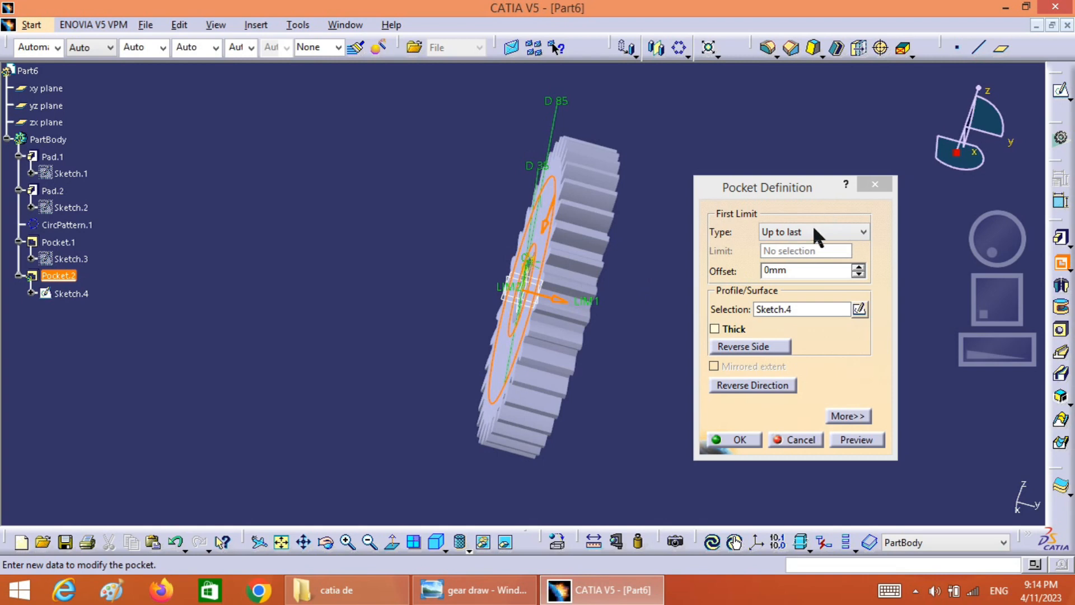
pyautogui.click(852, 232)
pyautogui.click(807, 248)
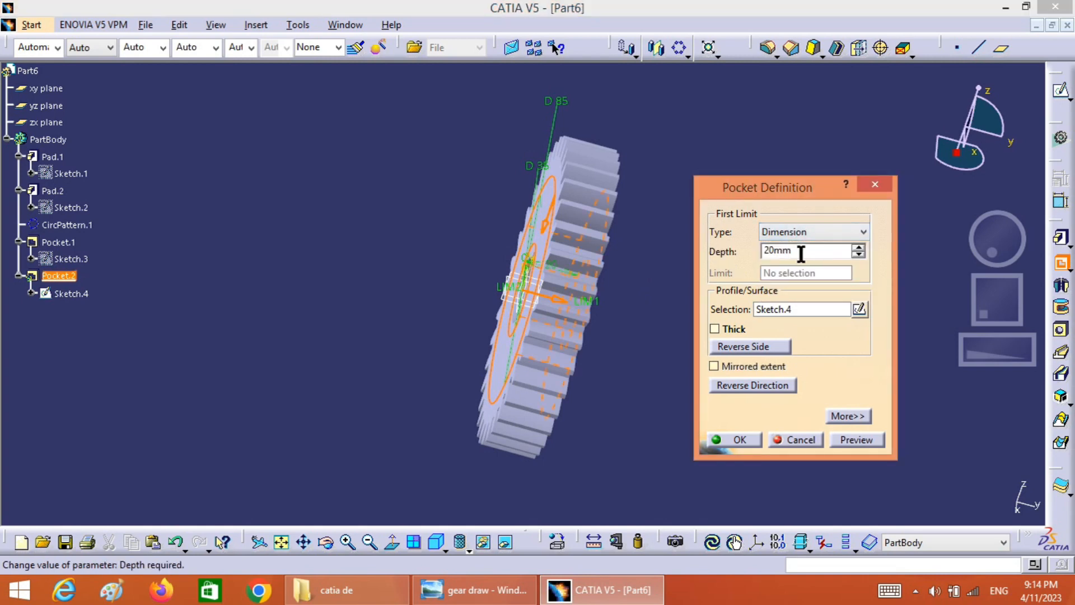
pyautogui.write('5')
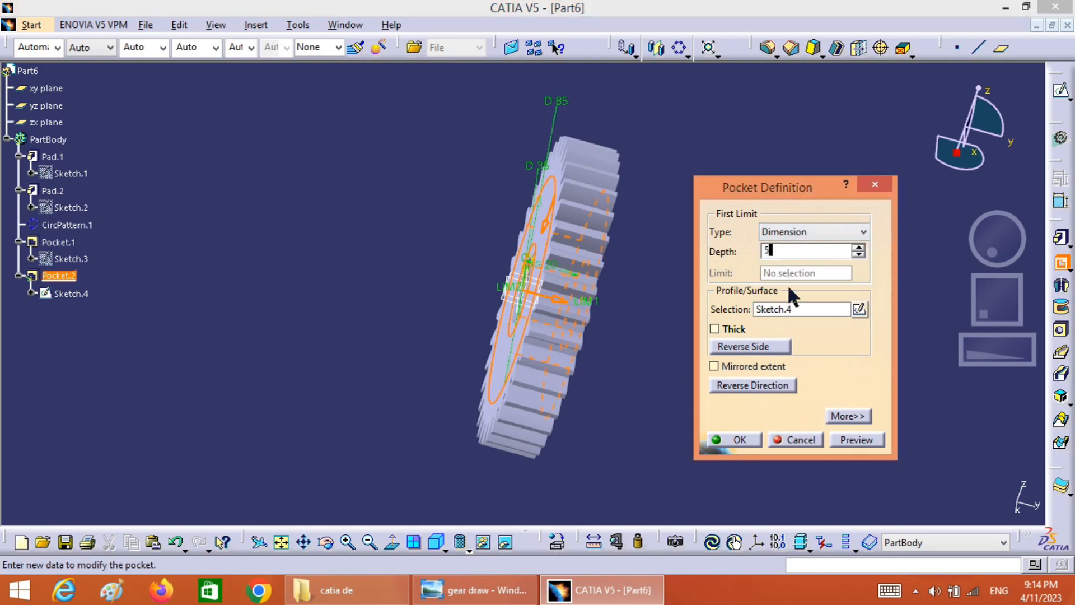
pyautogui.click(856, 440)
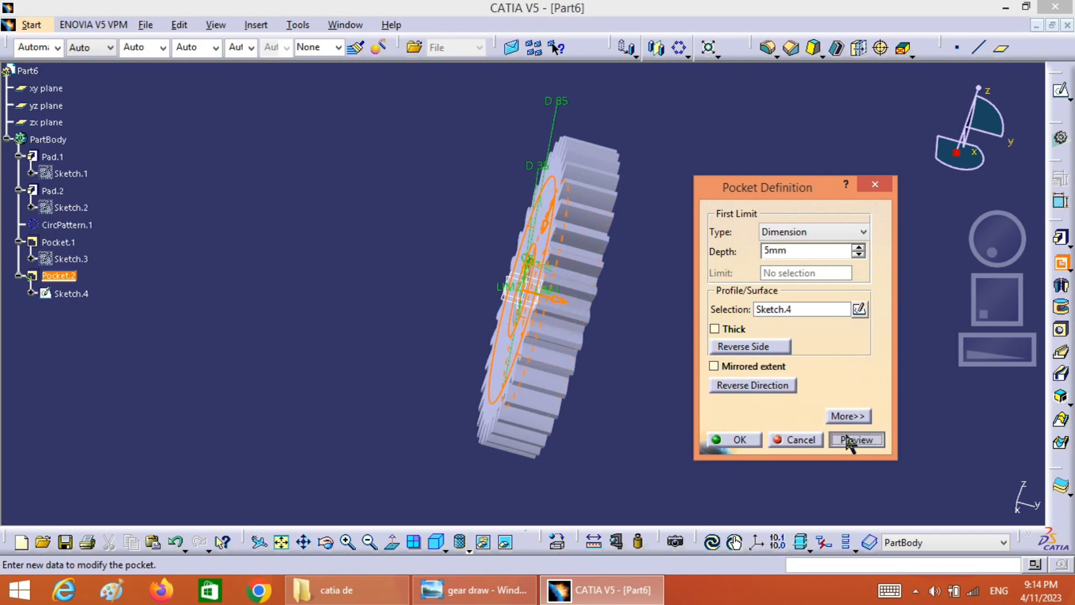
pyautogui.click(749, 439)
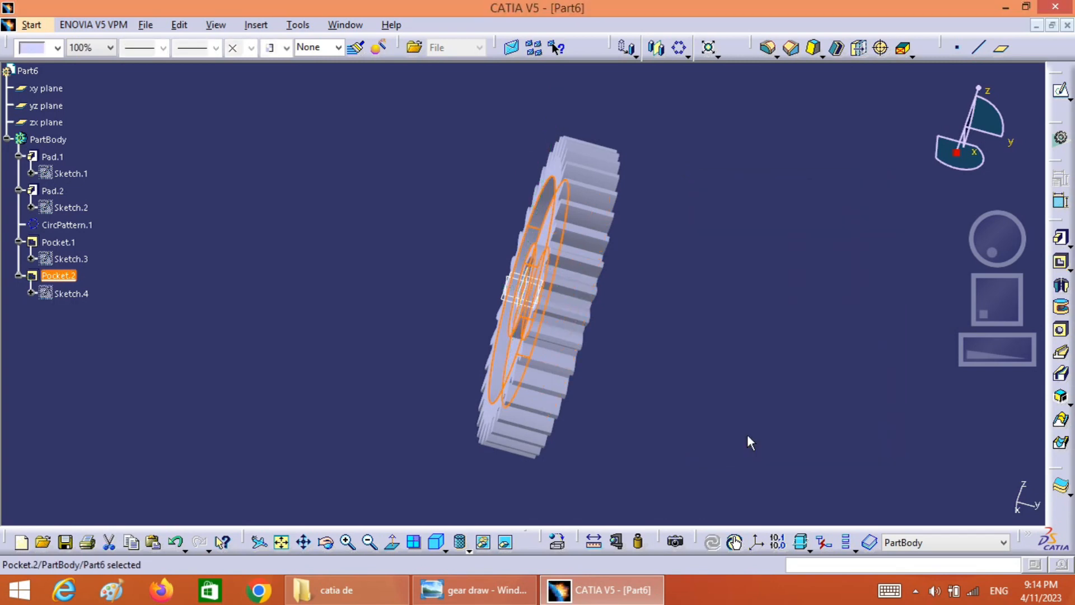
# Start a sketch on the gear's opposite flat face, project the bore edge and make it construction geometry
pyautogui.moveTo(996, 242); pyautogui.dragTo(917, 234)
pyautogui.click(647, 315)
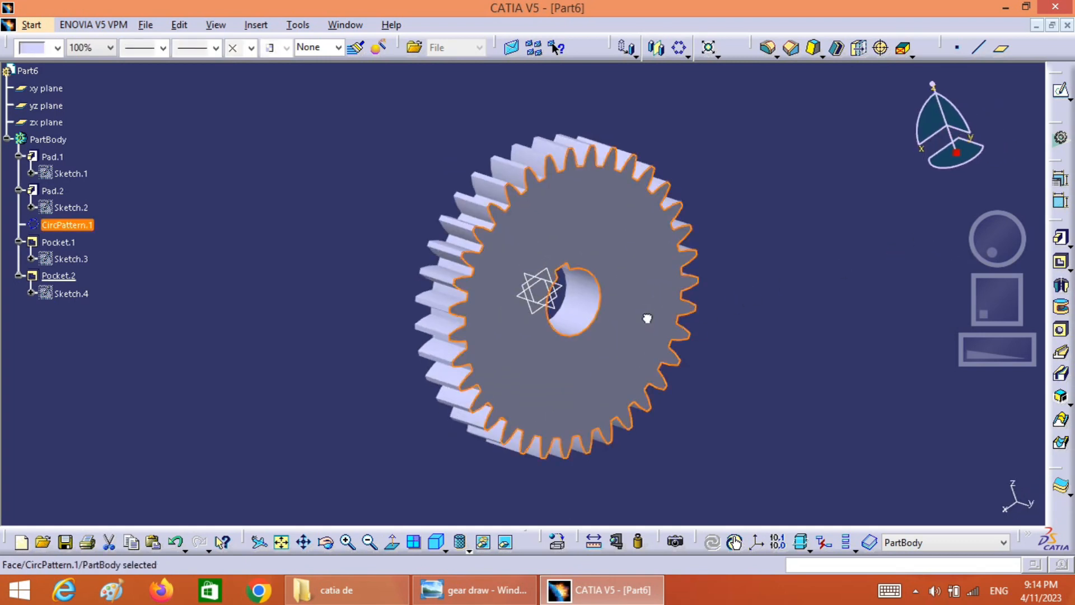
pyautogui.click(1062, 93)
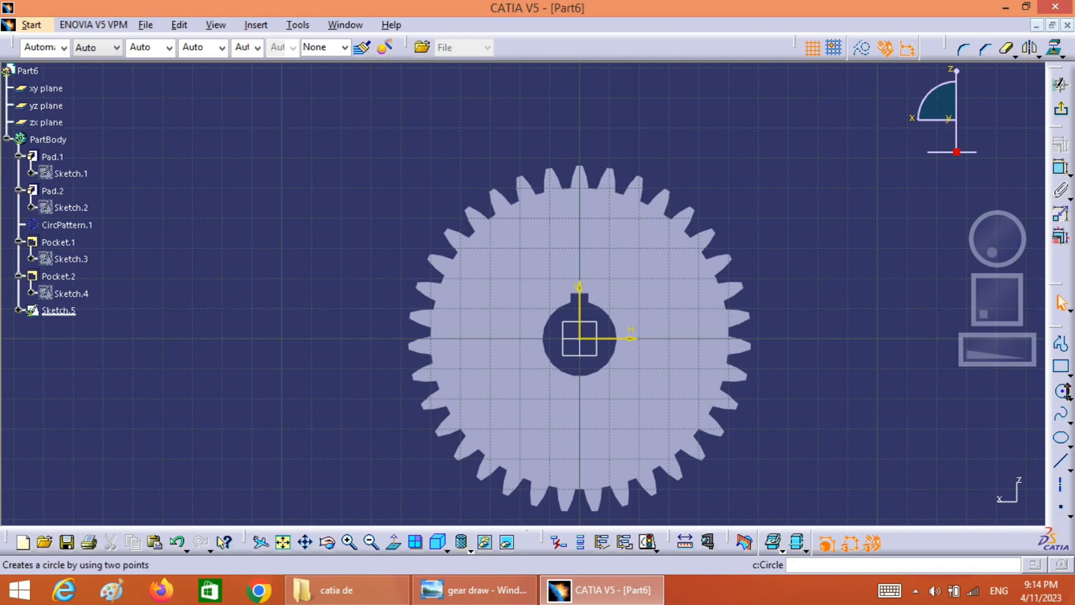
pyautogui.click(1062, 394)
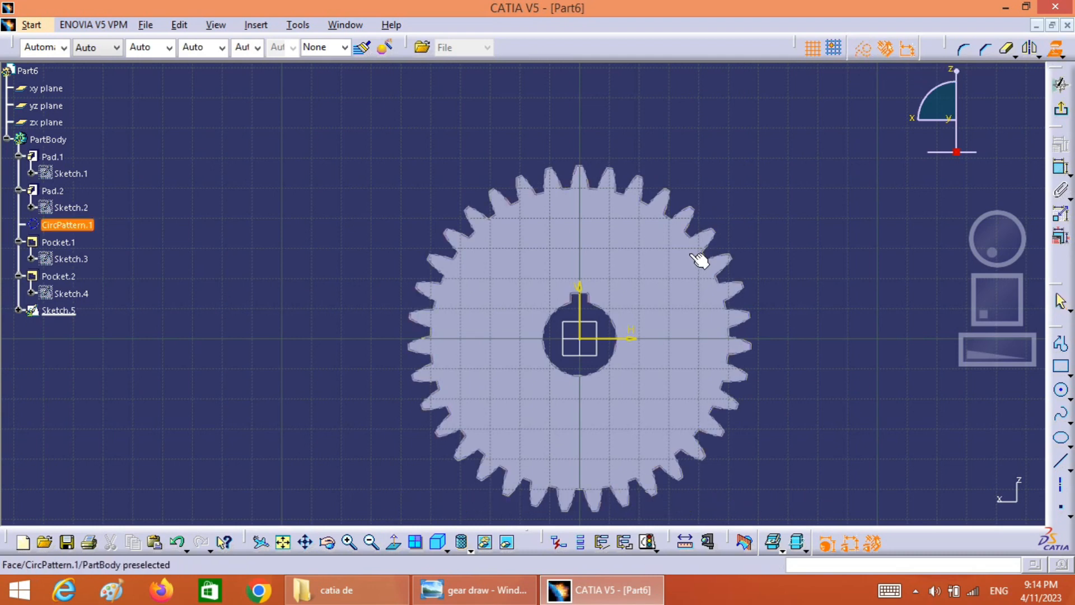
pyautogui.click(619, 322)
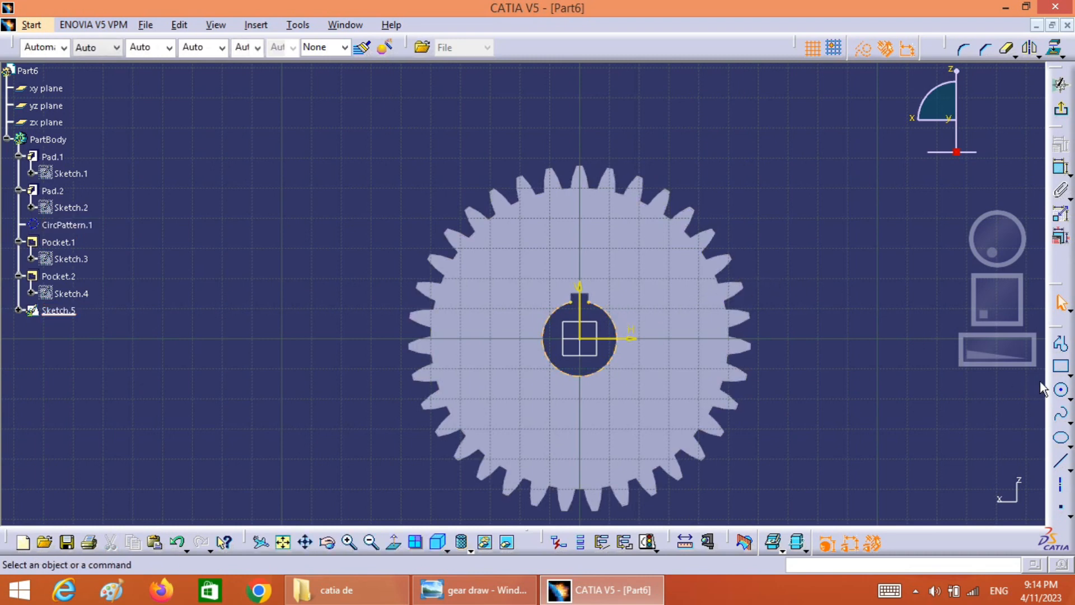
pyautogui.click(869, 49)
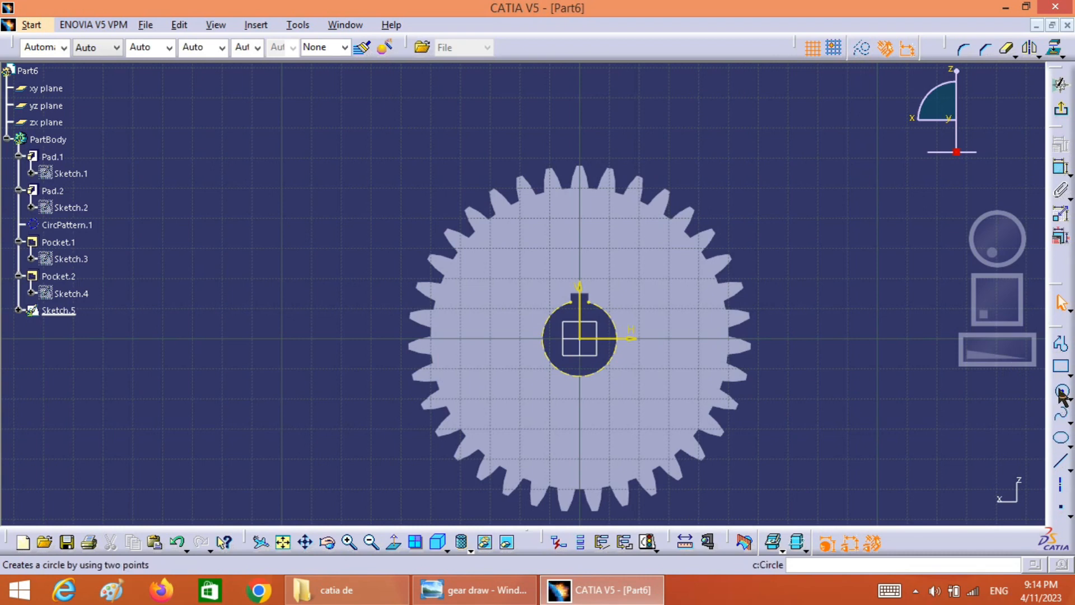
# Sketch two concentric circles centred on the origin, about 73 mm and about 57 mm in diameter
pyautogui.click(1062, 390)
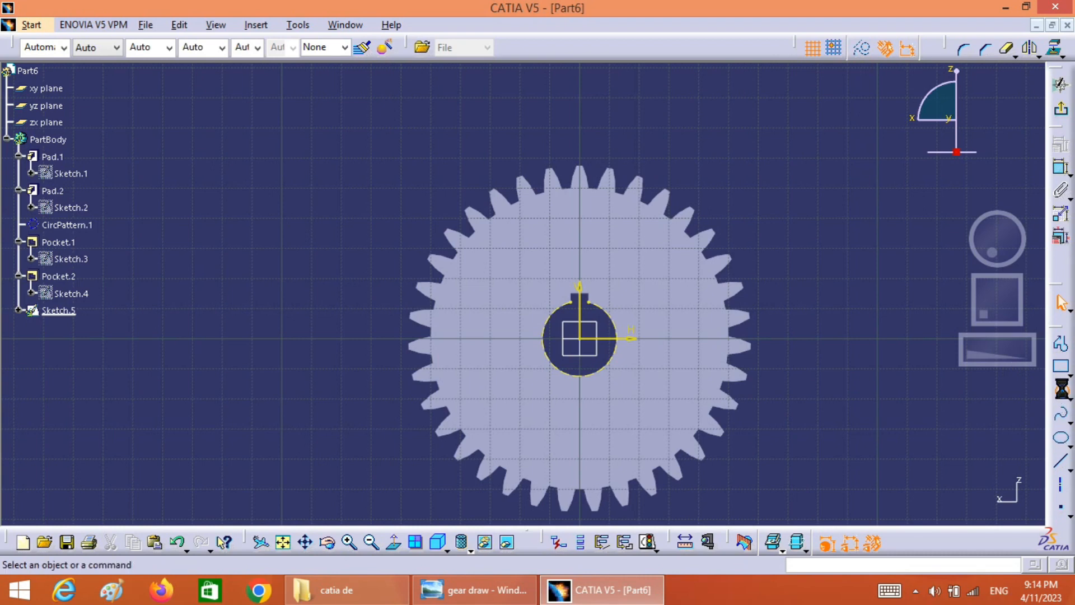
pyautogui.click(585, 340)
pyautogui.click(689, 339)
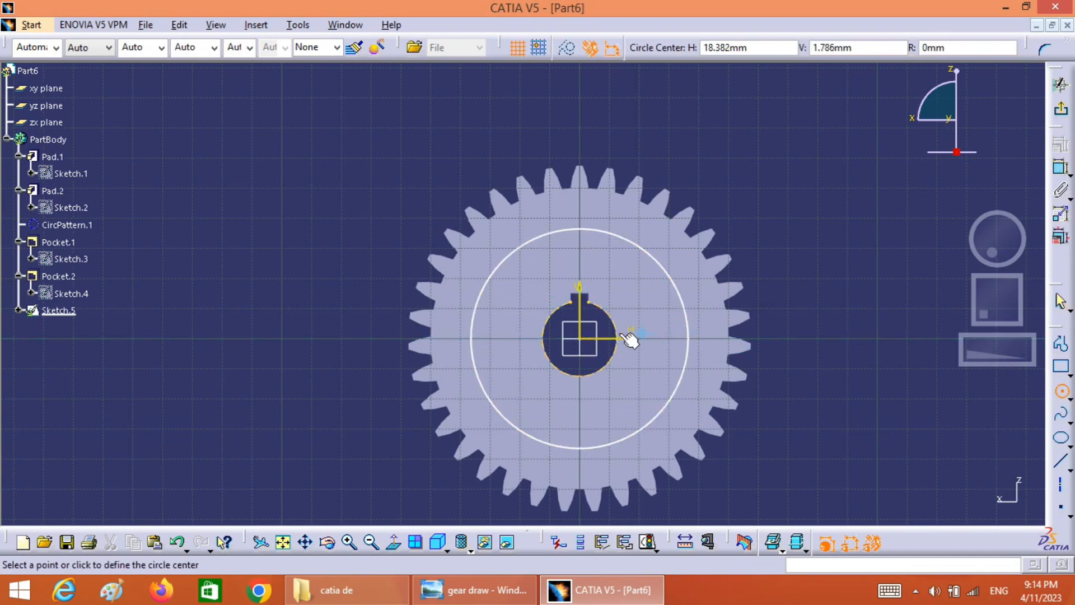
pyautogui.click(585, 343)
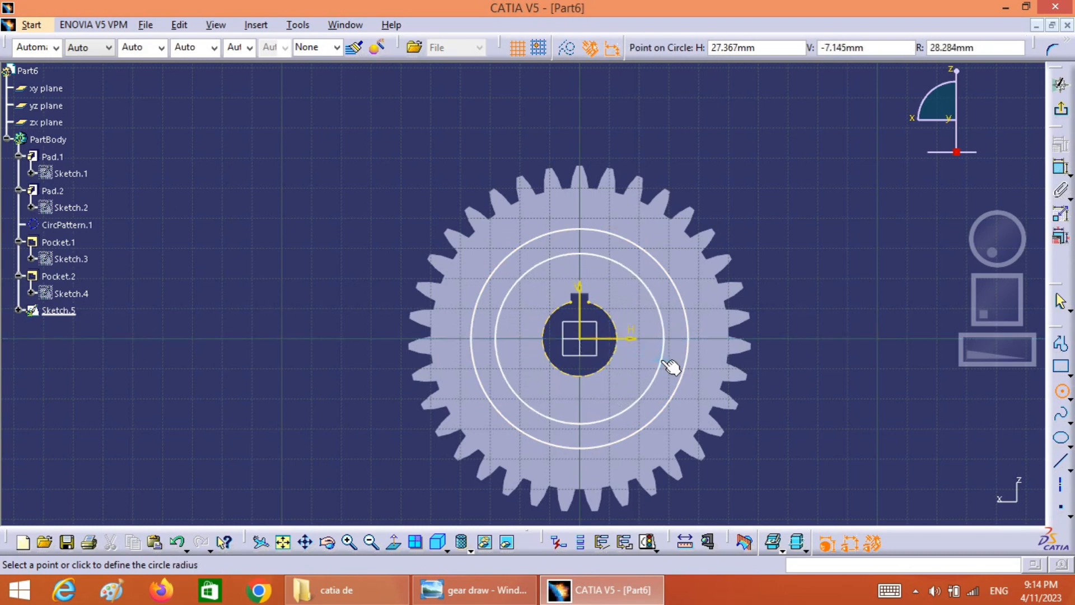
pyautogui.click(662, 364)
pyautogui.press('Escape')
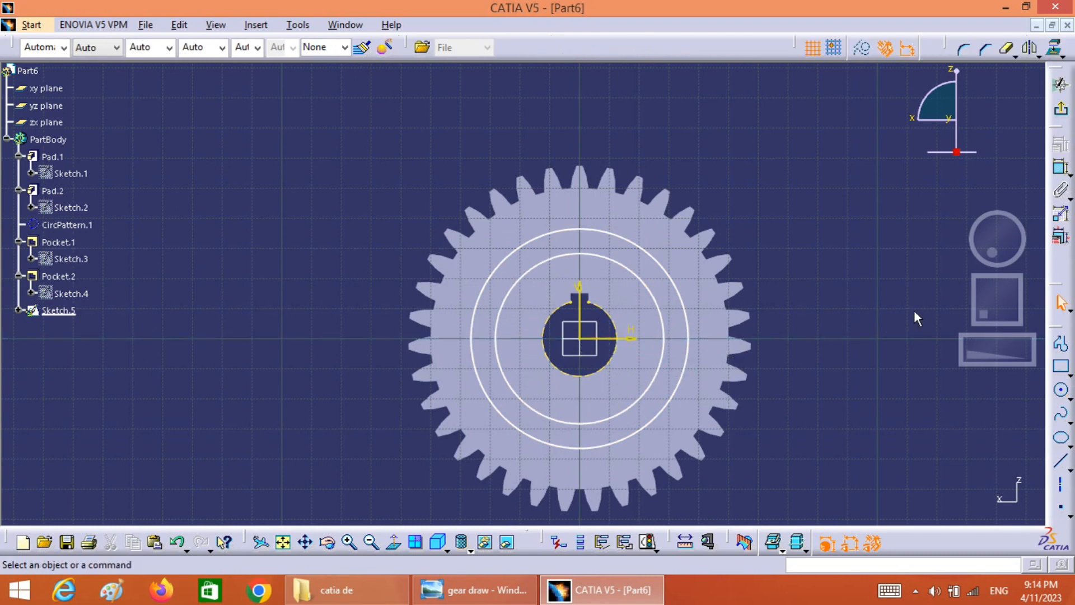
# Dimension the larger circle on the opposite face and set its diameter to 85 mm
pyautogui.click(683, 312)
pyautogui.click(1062, 170)
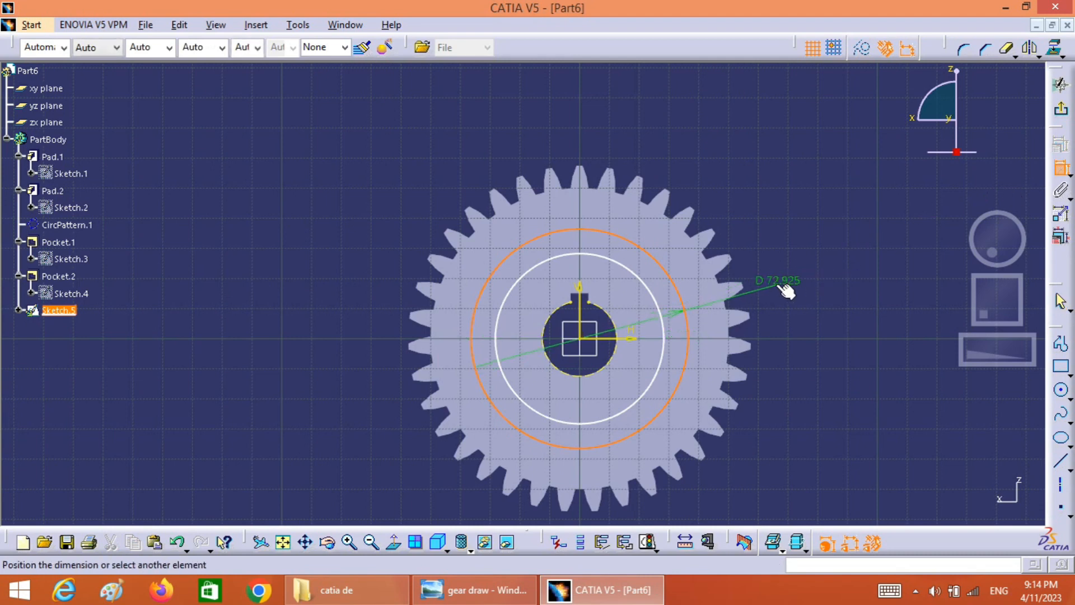
pyautogui.click(782, 280)
pyautogui.doubleClick(798, 279)
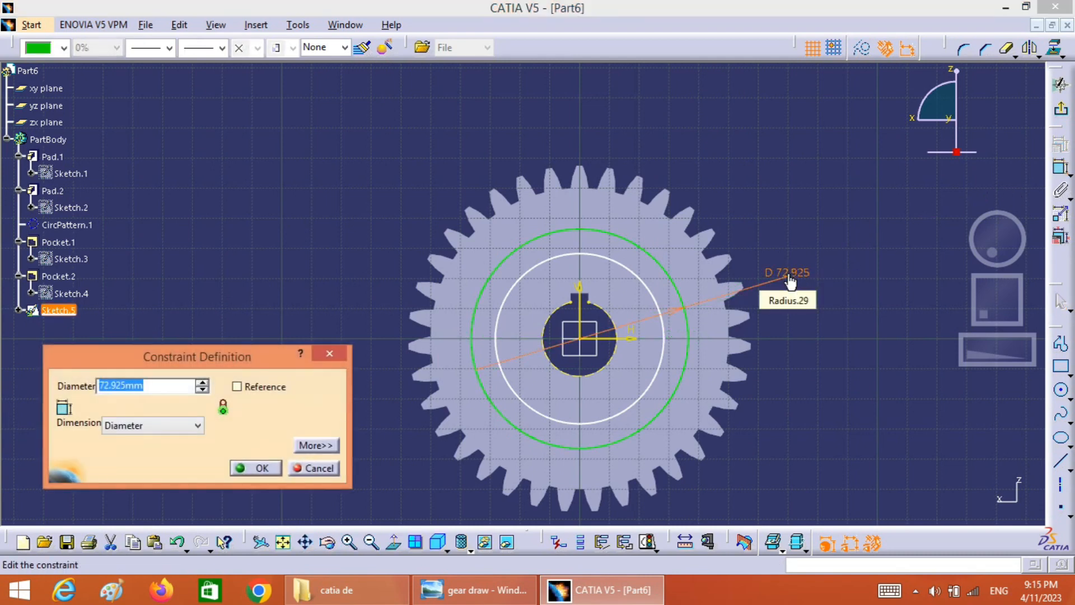
pyautogui.write('85')
pyautogui.click(268, 469)
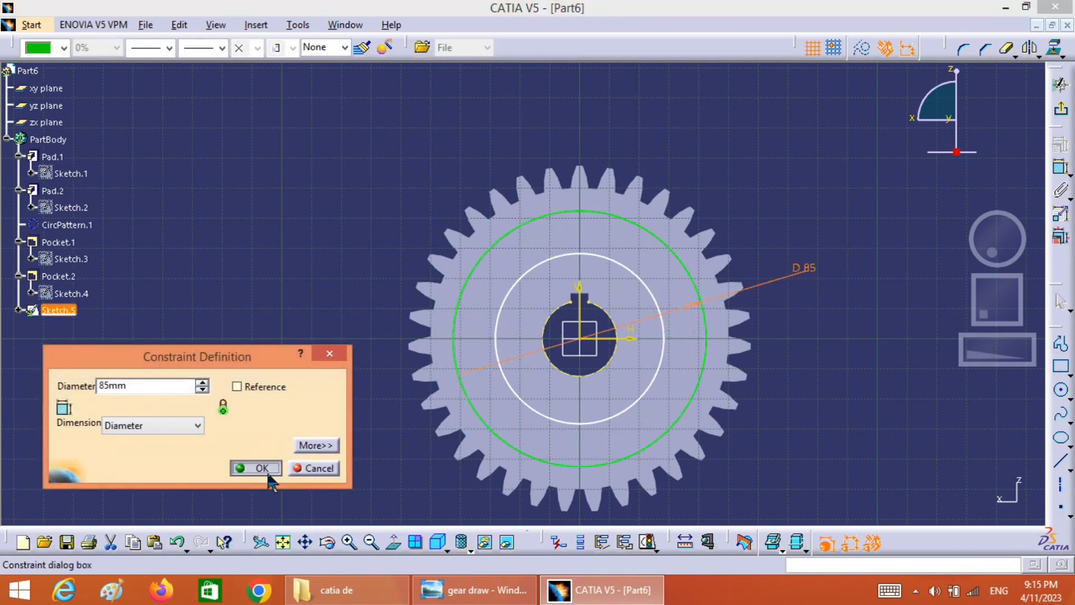
# Dimension the smaller circle on the opposite face, set its diameter to 35 mm, and exit the sketch
pyautogui.click(656, 377)
pyautogui.click(1064, 176)
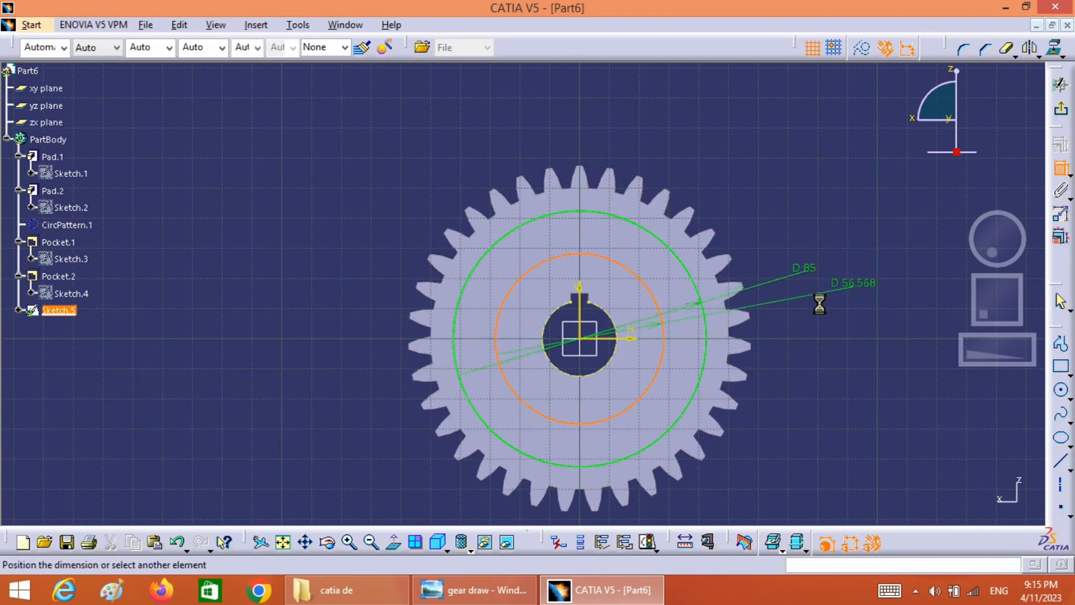
pyautogui.click(800, 313)
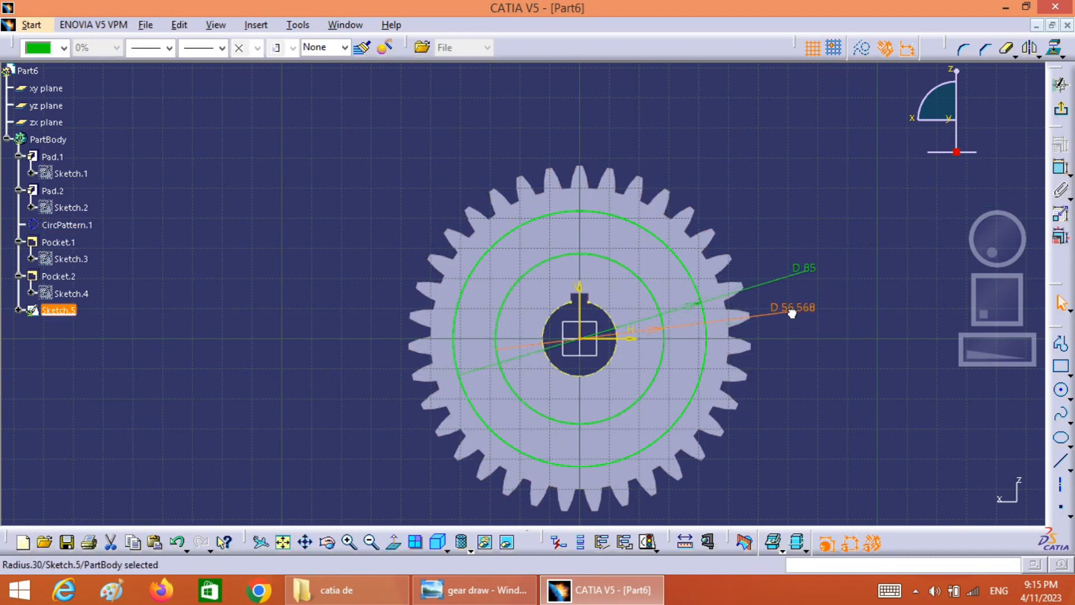
pyautogui.doubleClick(792, 314)
pyautogui.write('35mm')
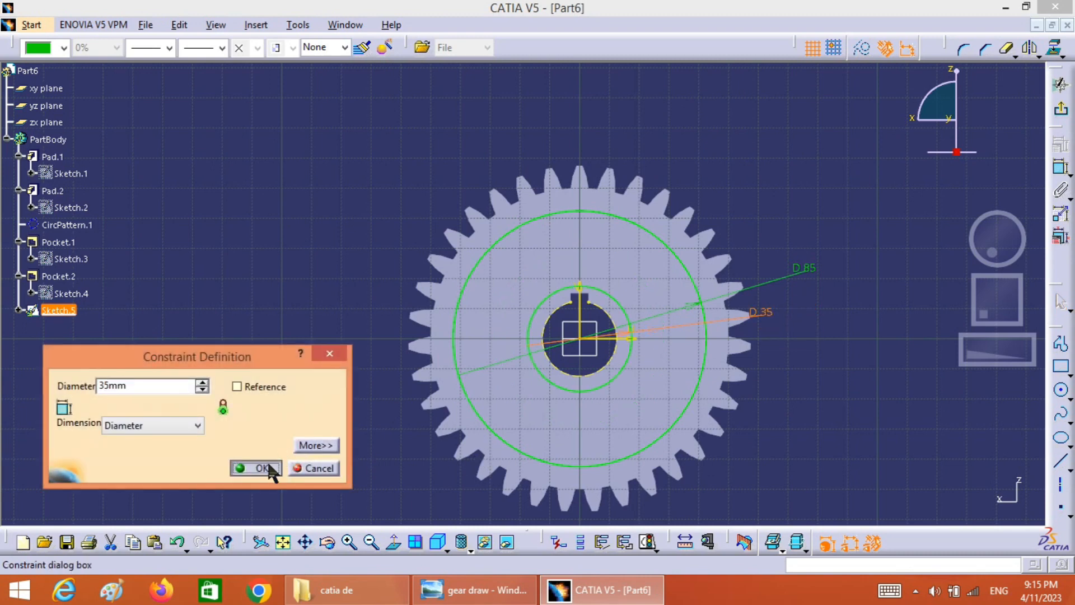
pyautogui.click(268, 461)
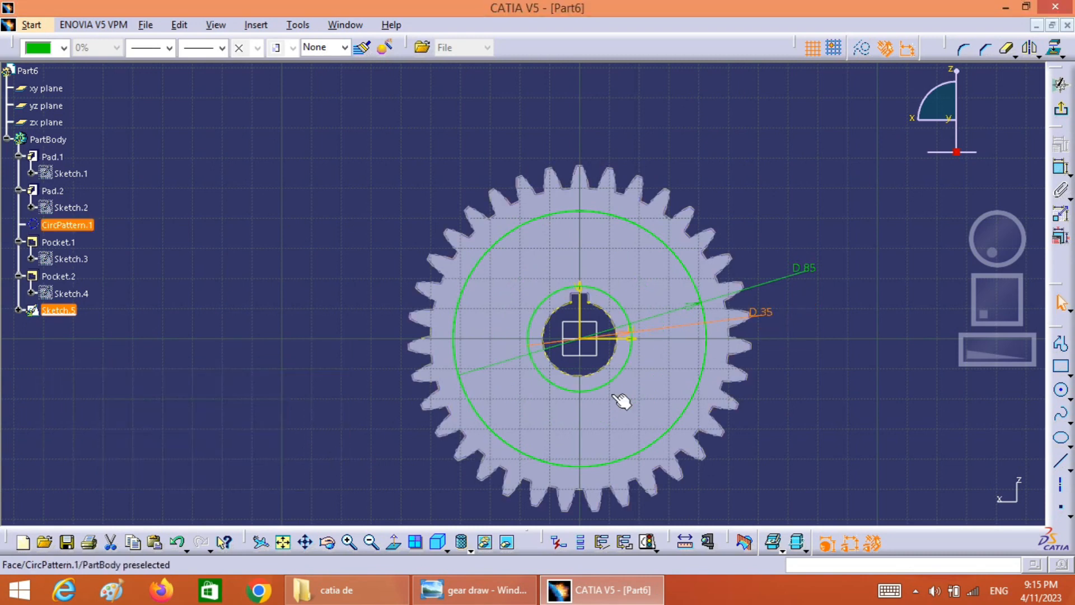
pyautogui.click(1061, 85)
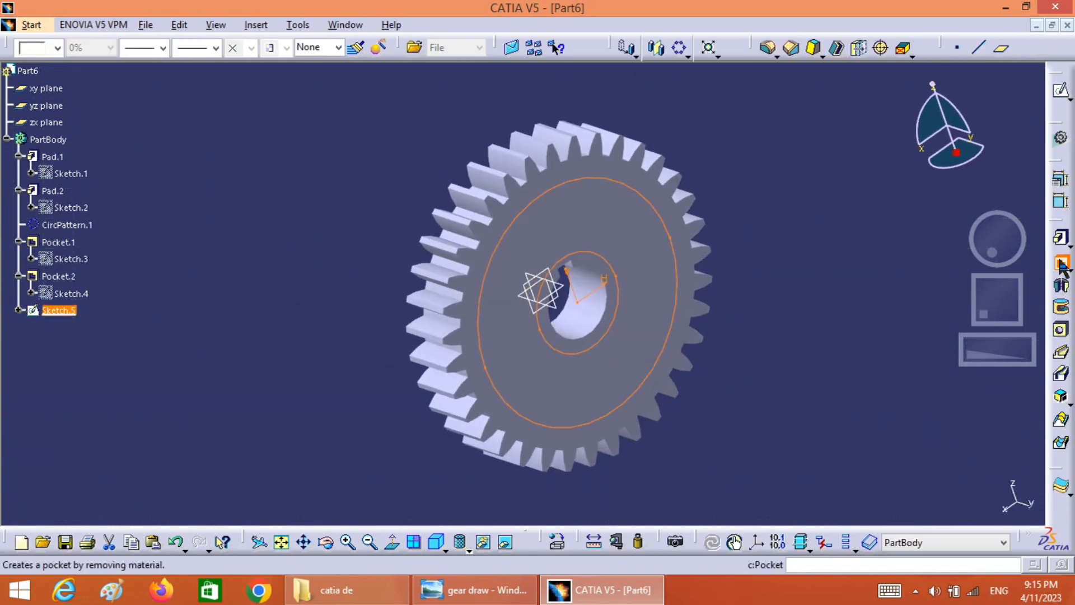
# Pocket the second ring sketch 5 mm deep into the gear's opposite side
pyautogui.click(1062, 262)
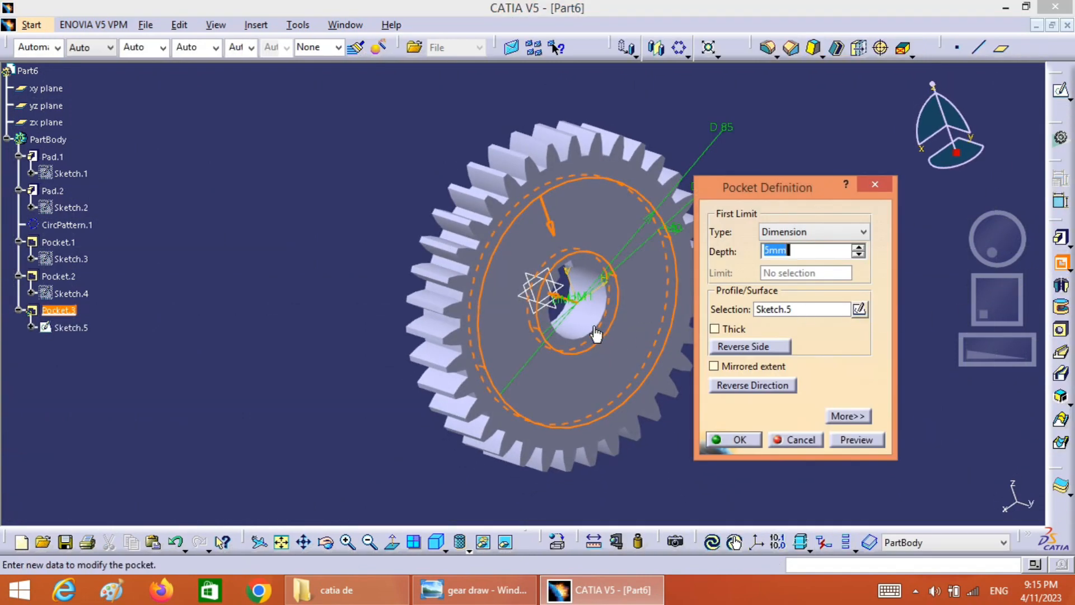
pyautogui.click(857, 441)
pyautogui.click(740, 440)
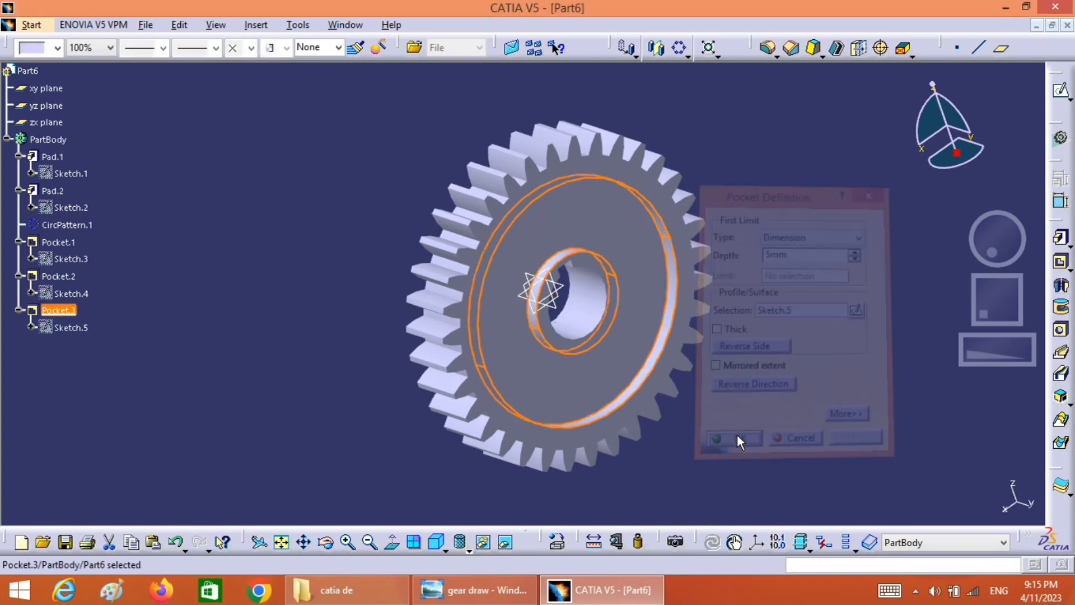
# Check the curved slots in the reference drawing and start a sketch on the floor of the first ring recess
pyautogui.moveTo(992, 253); pyautogui.dragTo(1074, 246)
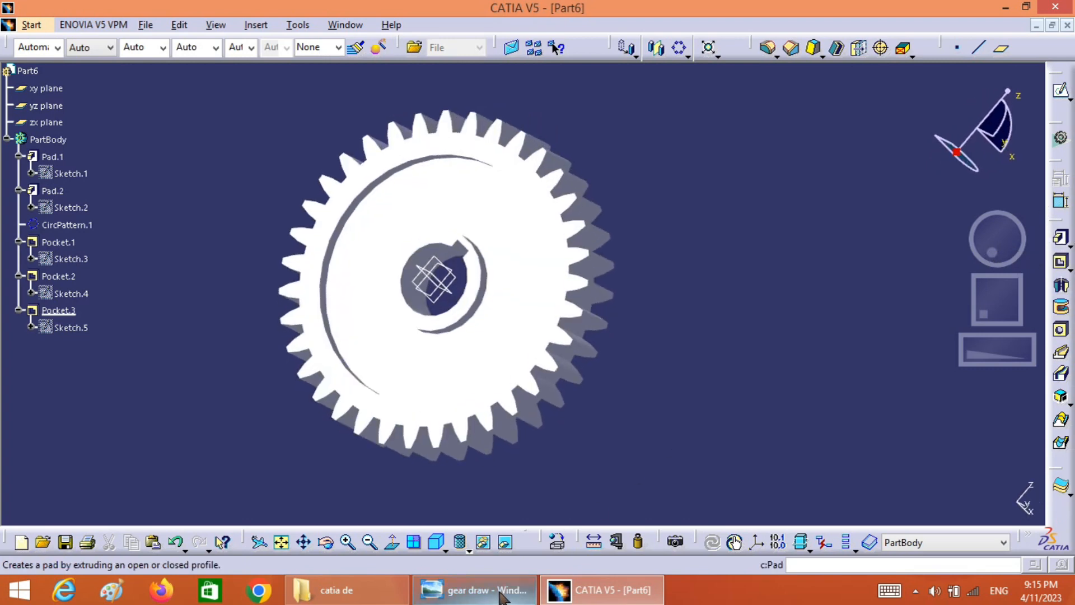
pyautogui.click(501, 593)
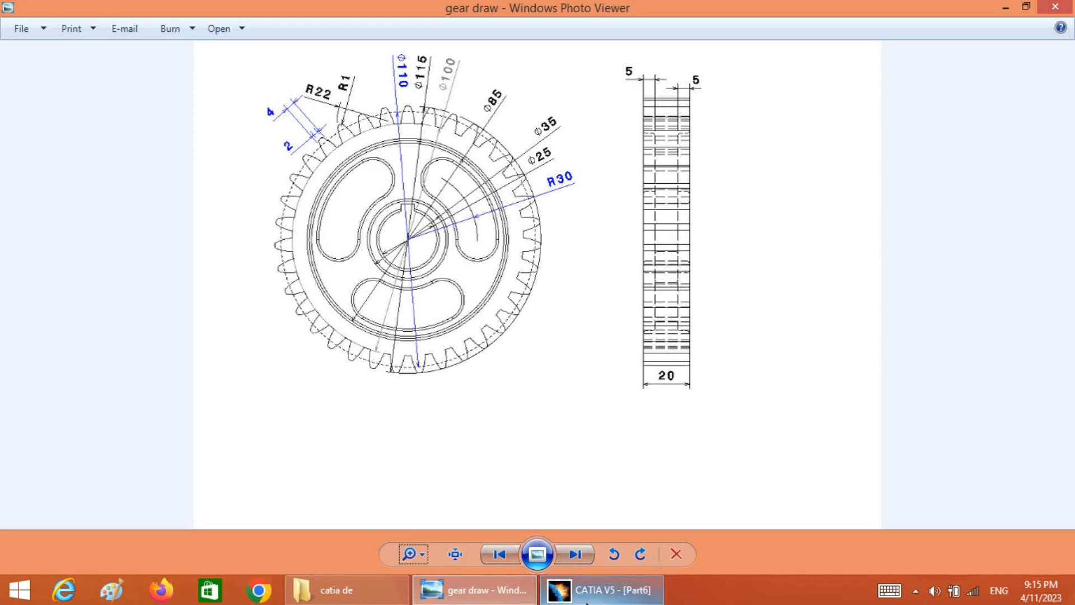
pyautogui.click(601, 590)
pyautogui.click(509, 218)
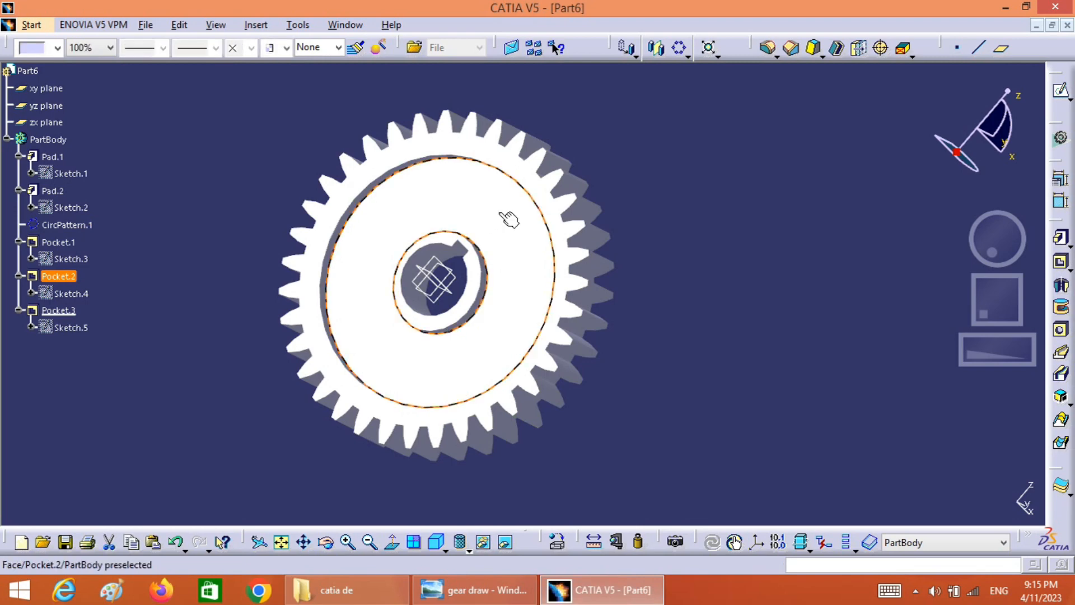
pyautogui.click(1062, 92)
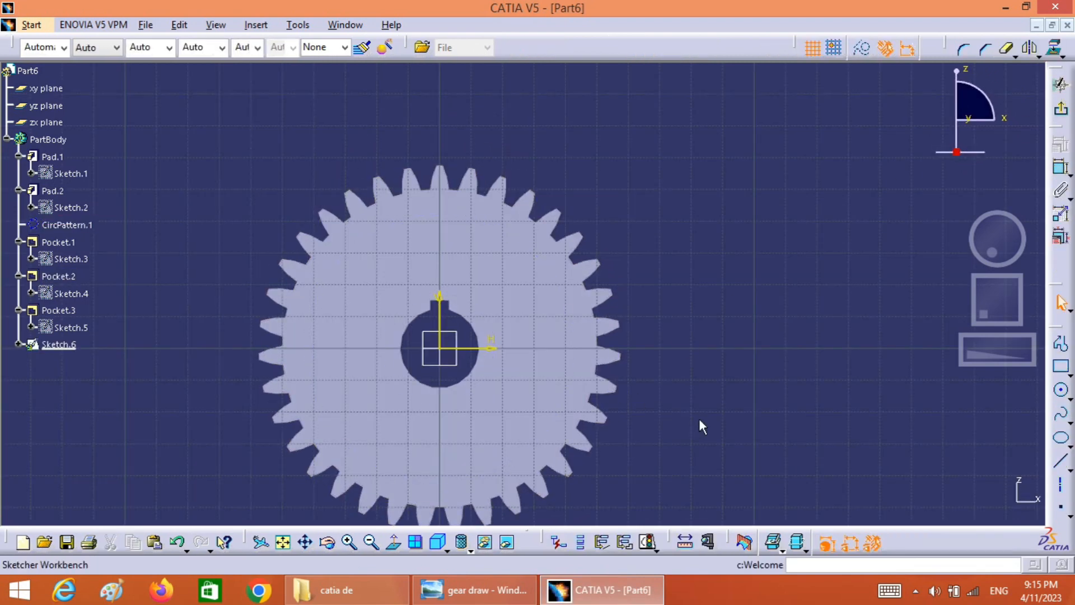
# Project the outer and inner circular edges of the ring recess onto the sketch plane
pyautogui.moveTo(991, 314); pyautogui.dragTo(1008, 314)
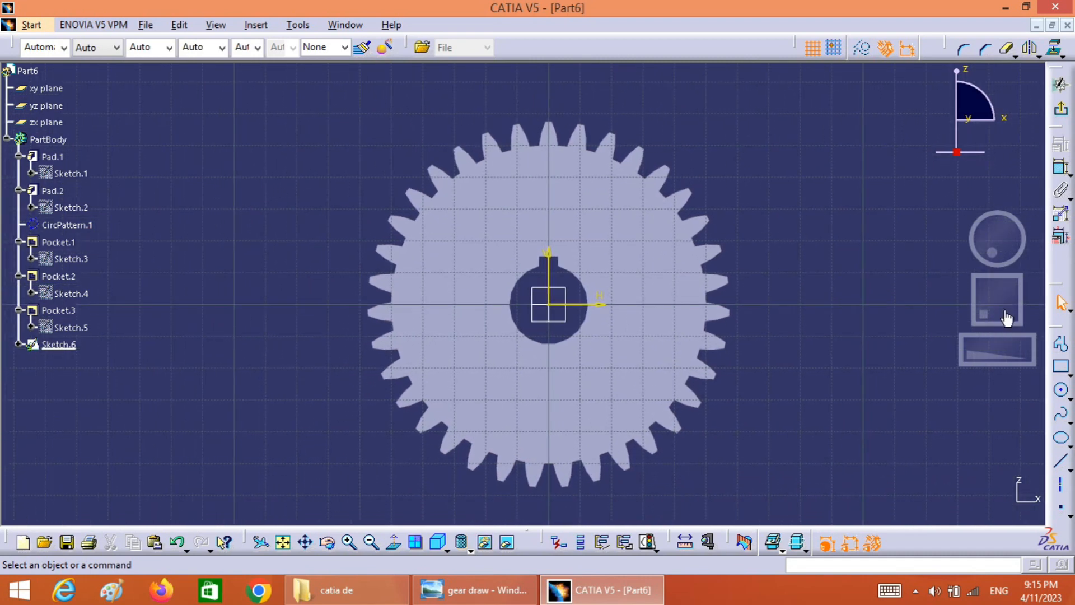
pyautogui.click(1063, 57)
pyautogui.click(1056, 50)
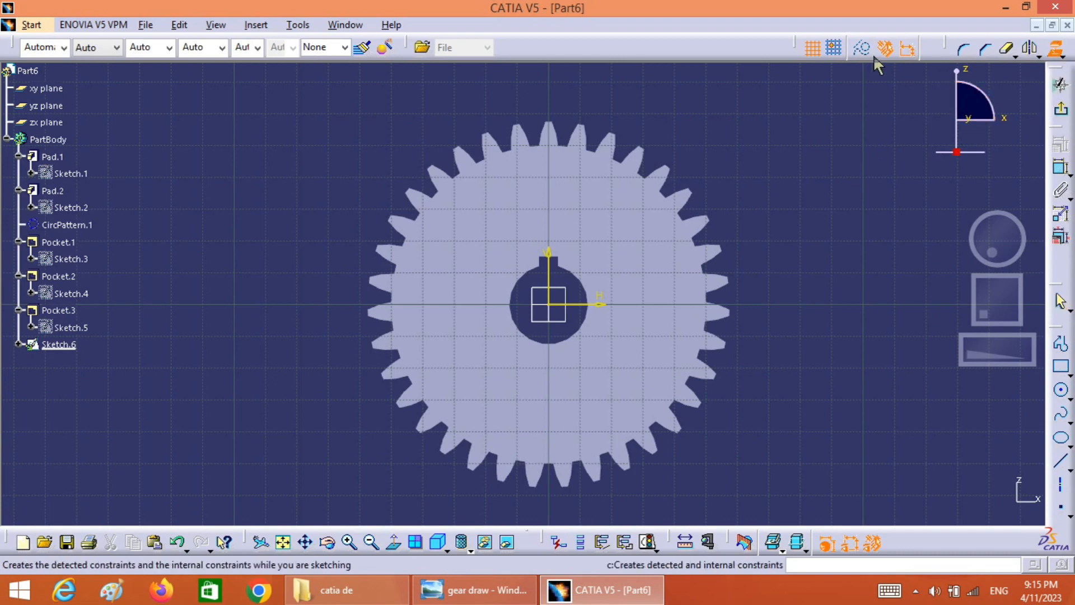
pyautogui.click(653, 215)
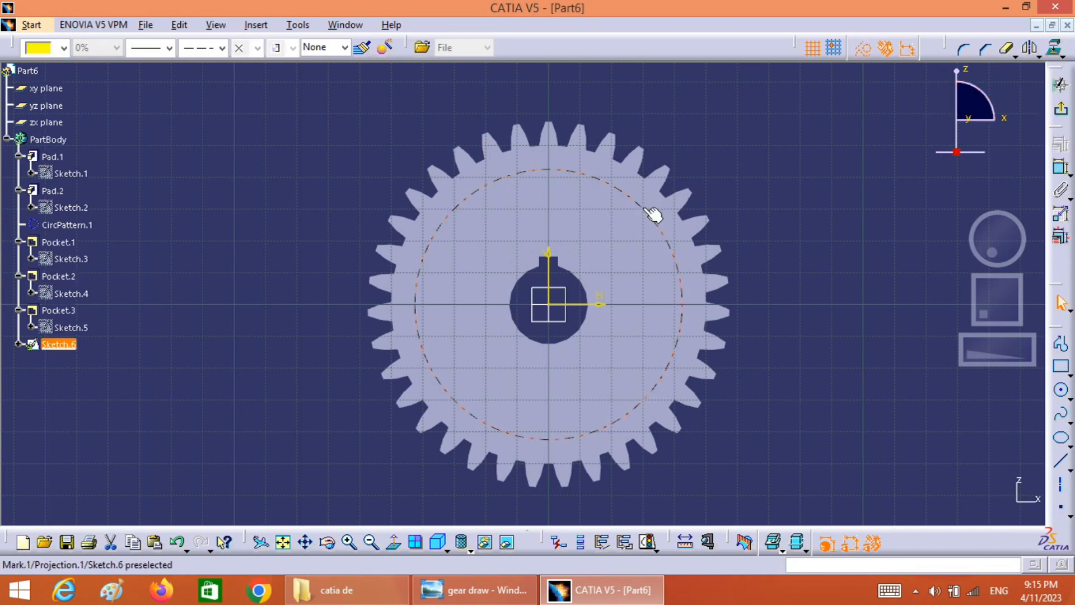
pyautogui.click(1056, 49)
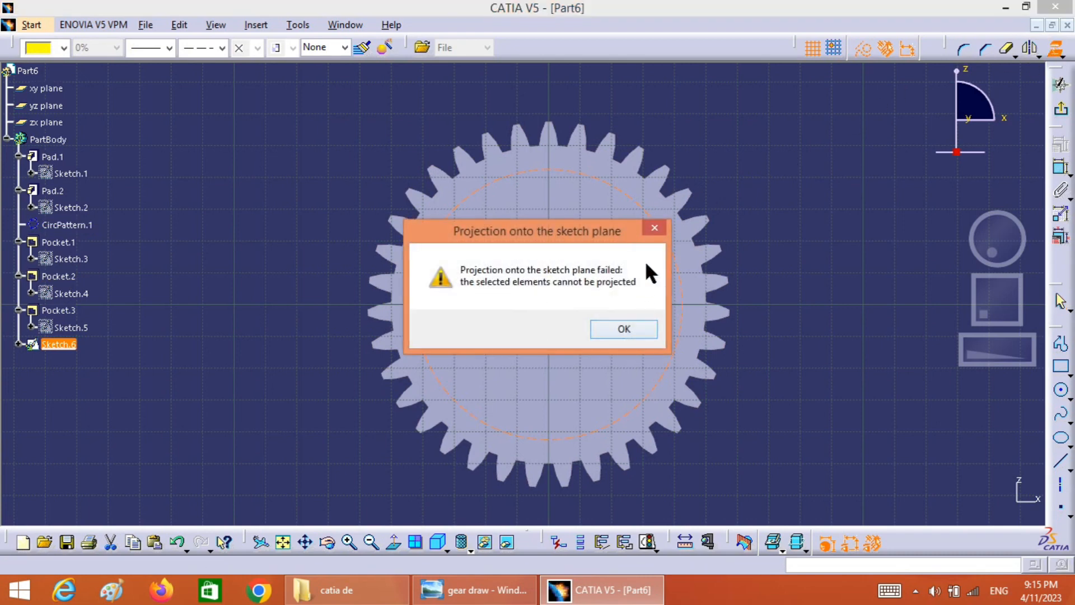
pyautogui.click(659, 230)
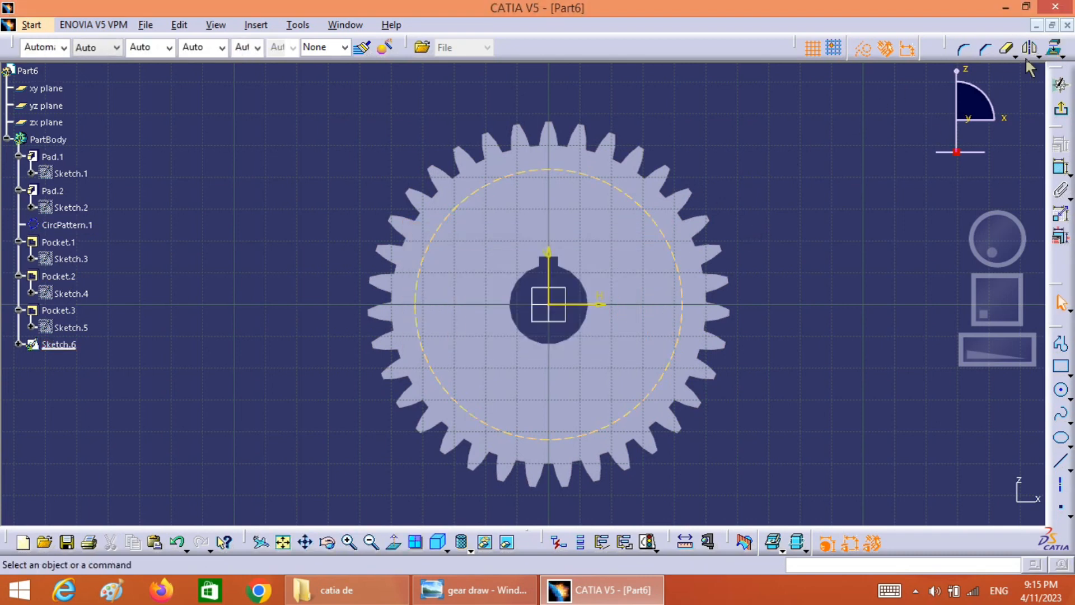
pyautogui.click(1056, 49)
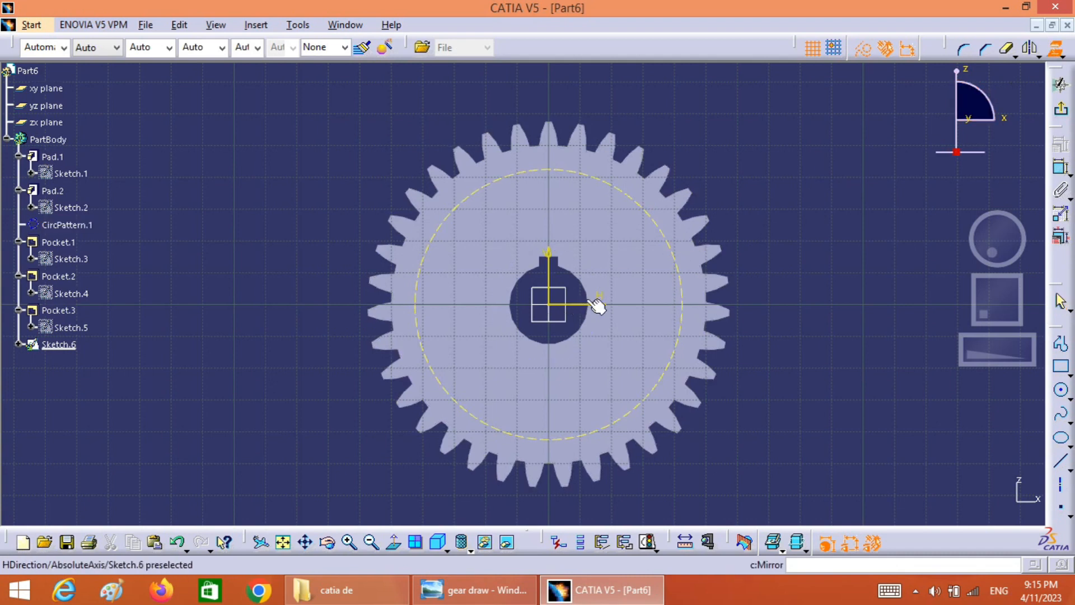
pyautogui.click(603, 284)
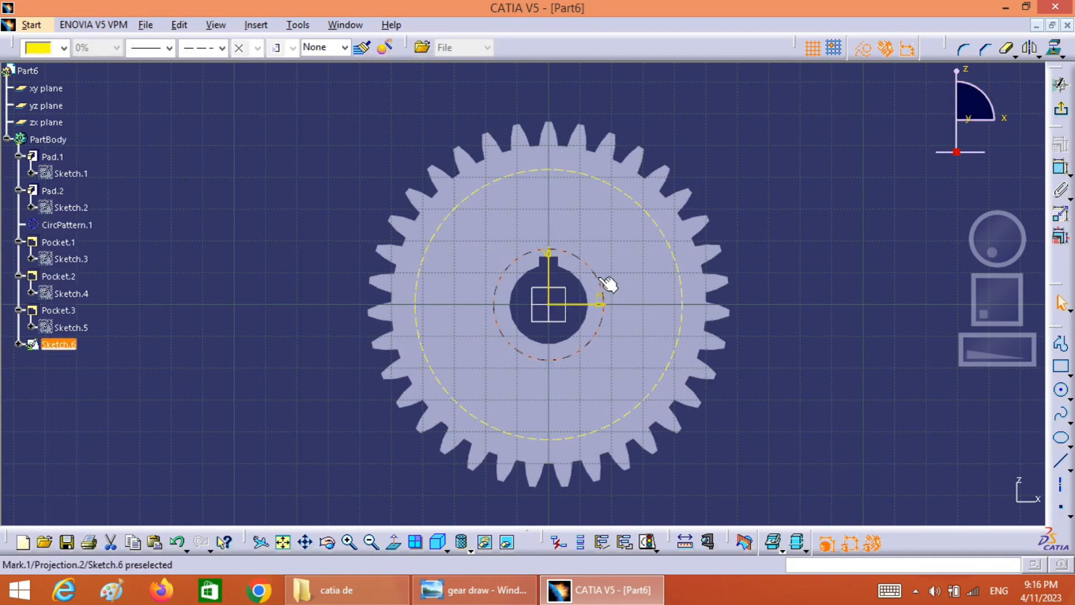
pyautogui.click(848, 219)
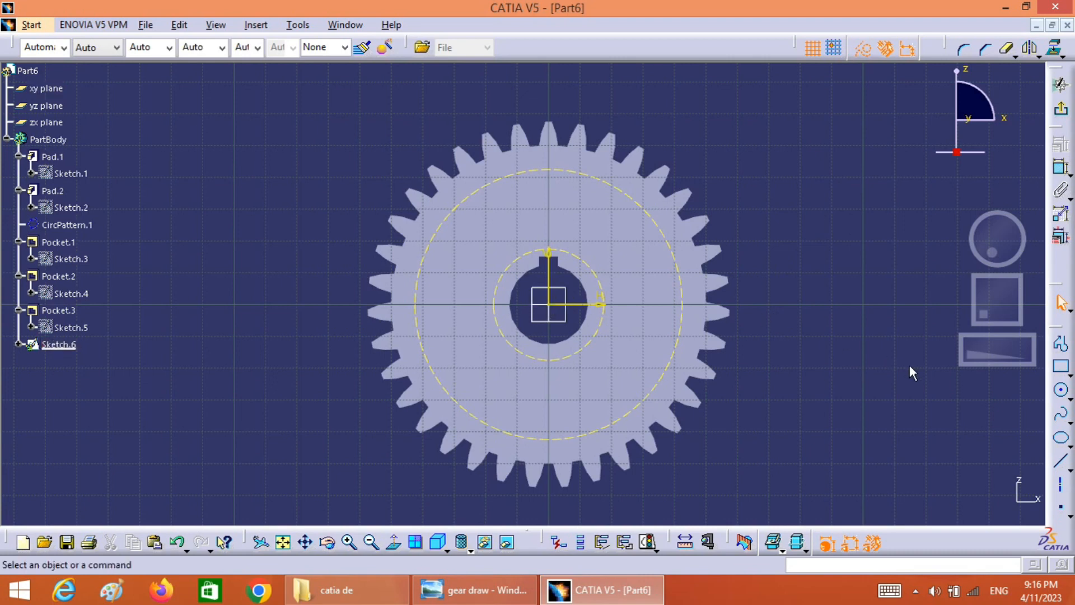
# Sketch a cylindrical elongated hole centred on the origin in the gear's upper-right quadrant, with a slot radius of about 8.3 mm
pyautogui.click(1061, 367)
pyautogui.click(1070, 376)
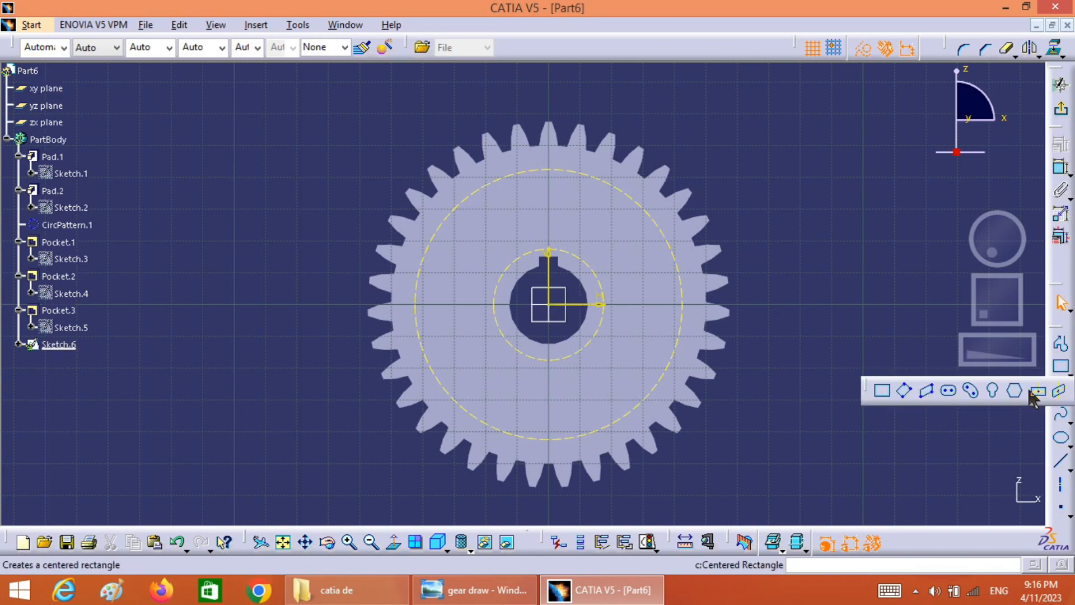
pyautogui.click(972, 391)
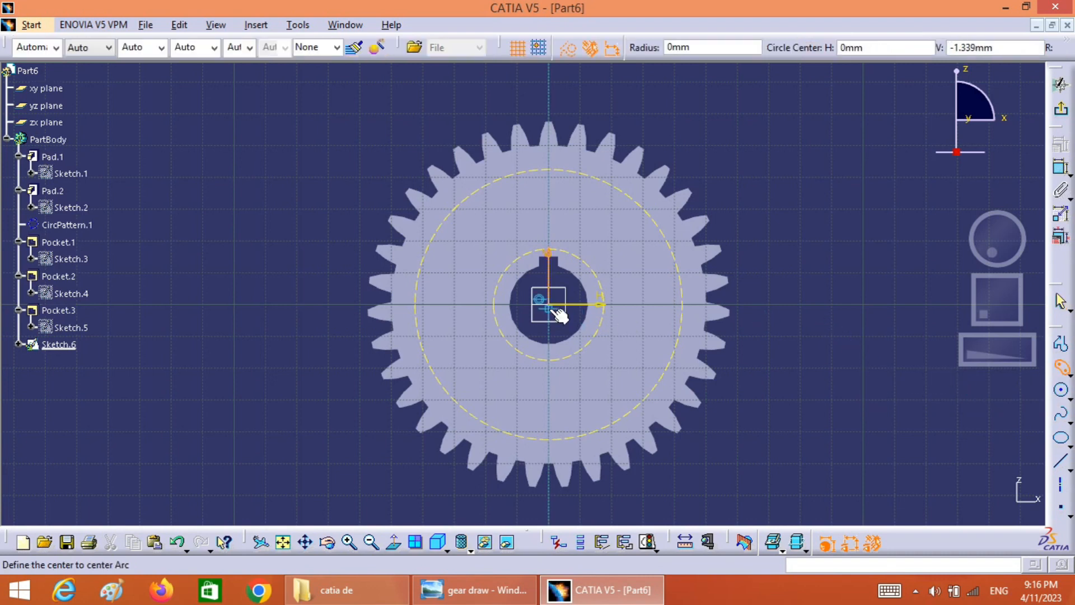
pyautogui.click(556, 307)
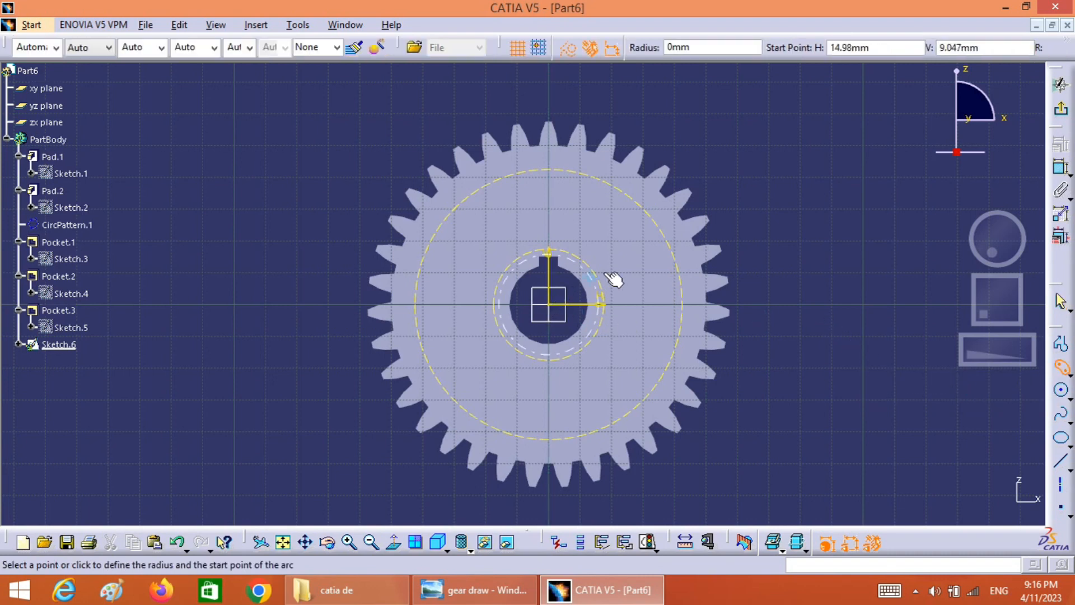
pyautogui.click(642, 272)
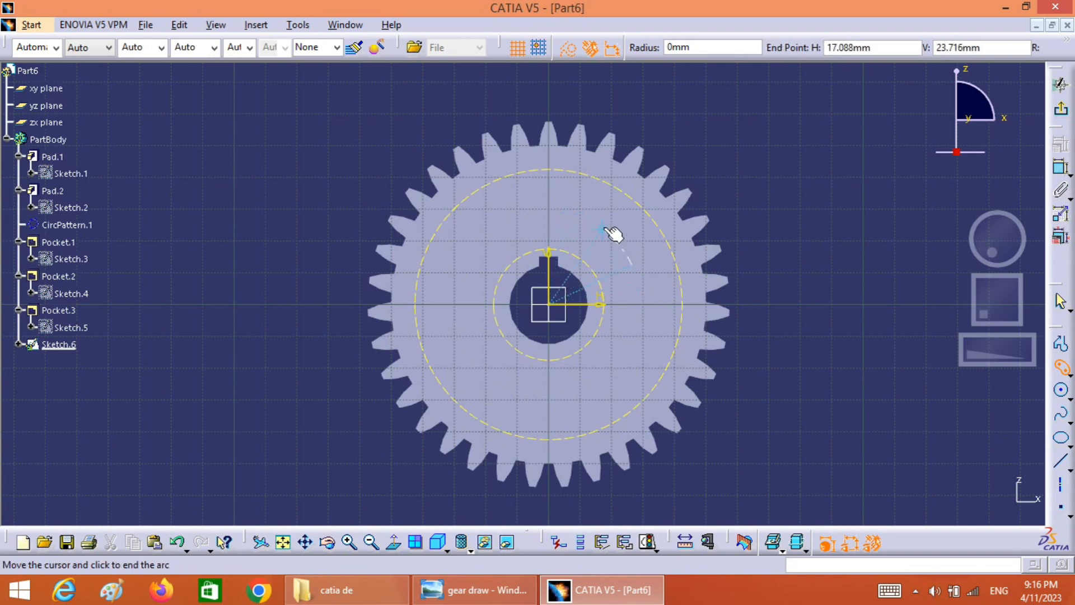
pyautogui.click(564, 210)
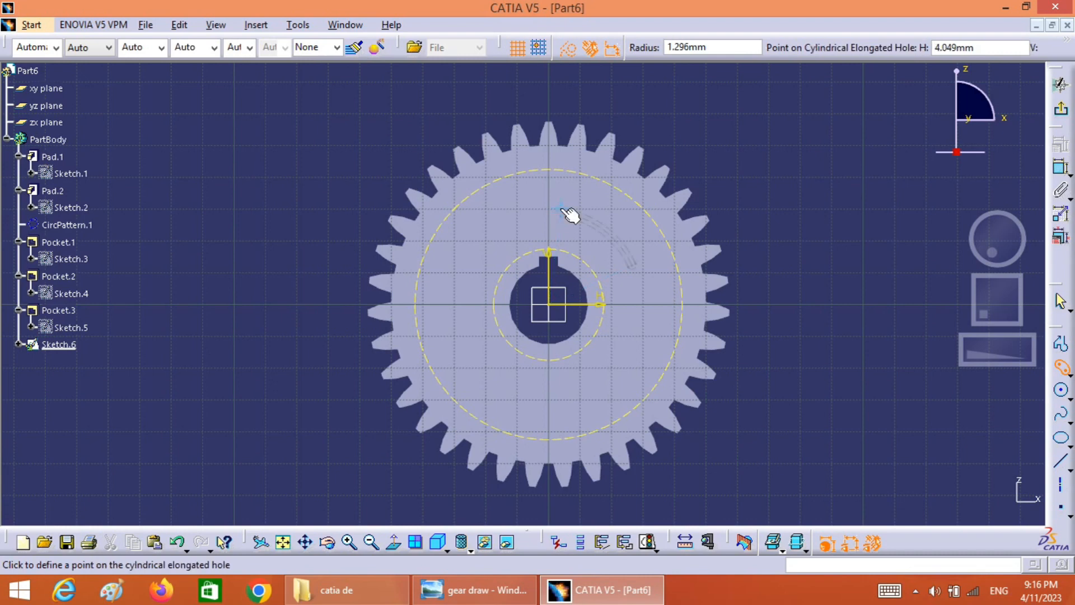
pyautogui.click(638, 300)
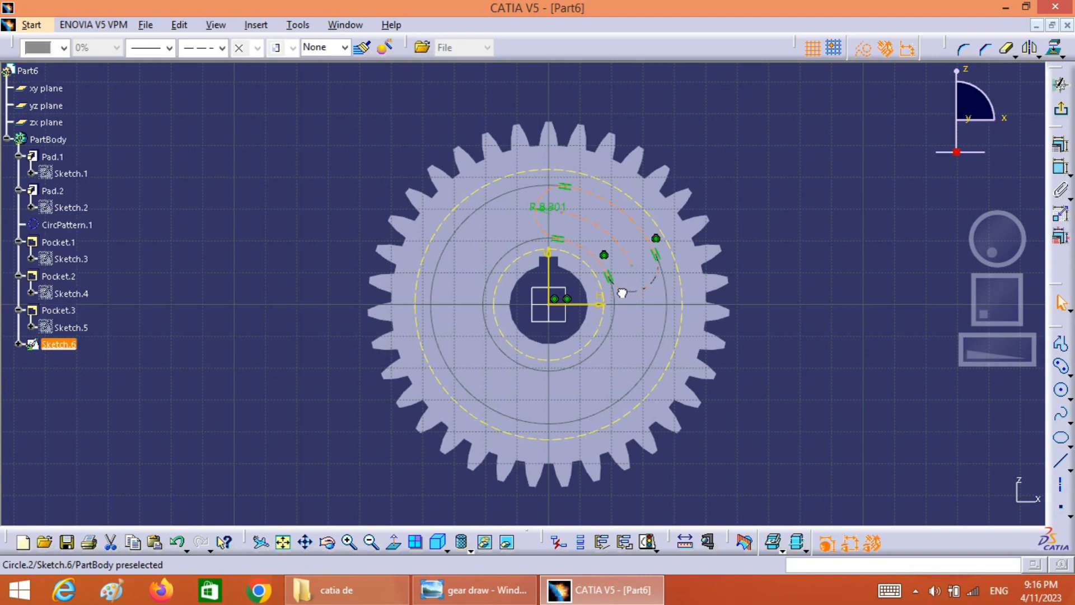
# Shift the curved slot clockwise around the gear centre, keeping it between the two projected circles
pyautogui.moveTo(621, 293); pyautogui.dragTo(638, 299)
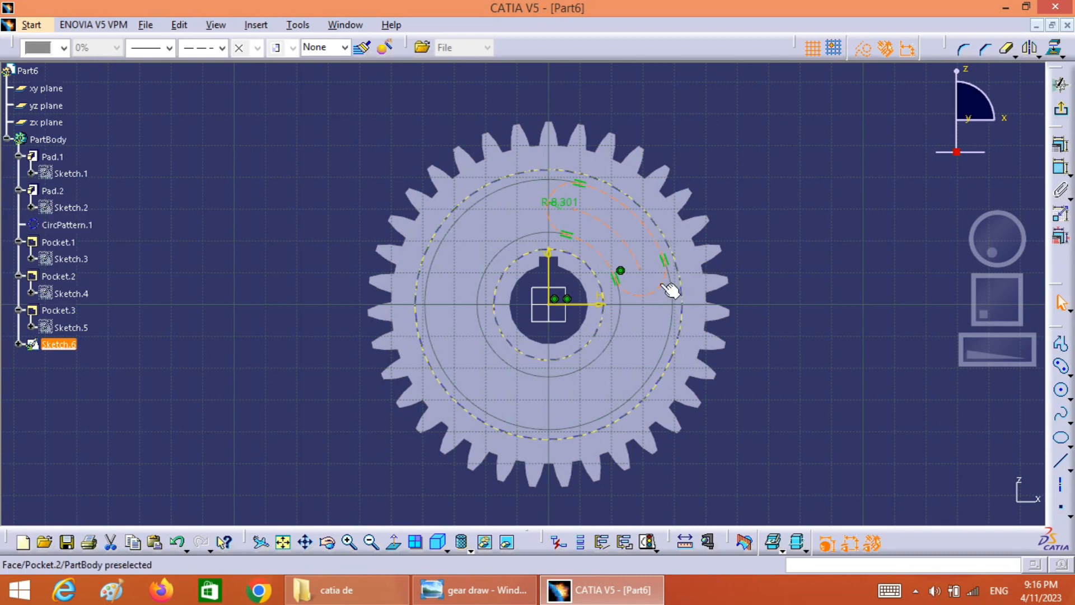
pyautogui.moveTo(624, 287)
pyautogui.mouseDown()
pyautogui.moveTo(612, 284)
pyautogui.moveTo(624, 304)
pyautogui.mouseUp()
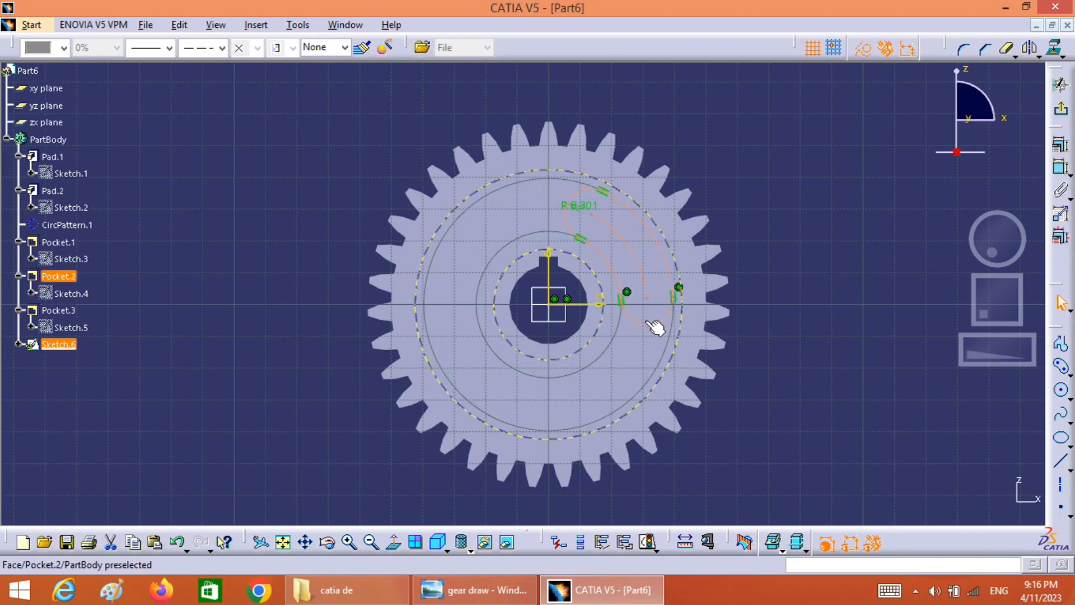
pyautogui.click(759, 247)
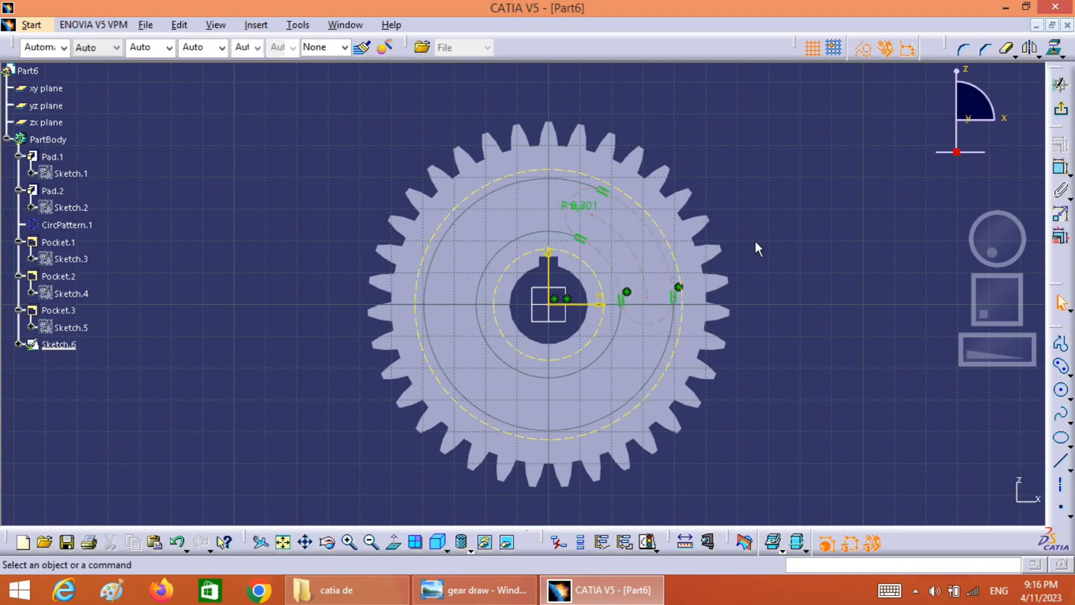
# Dimension the curved slot's centre arc and set its radius to 30 mm according to the reference drawing
pyautogui.click(637, 272)
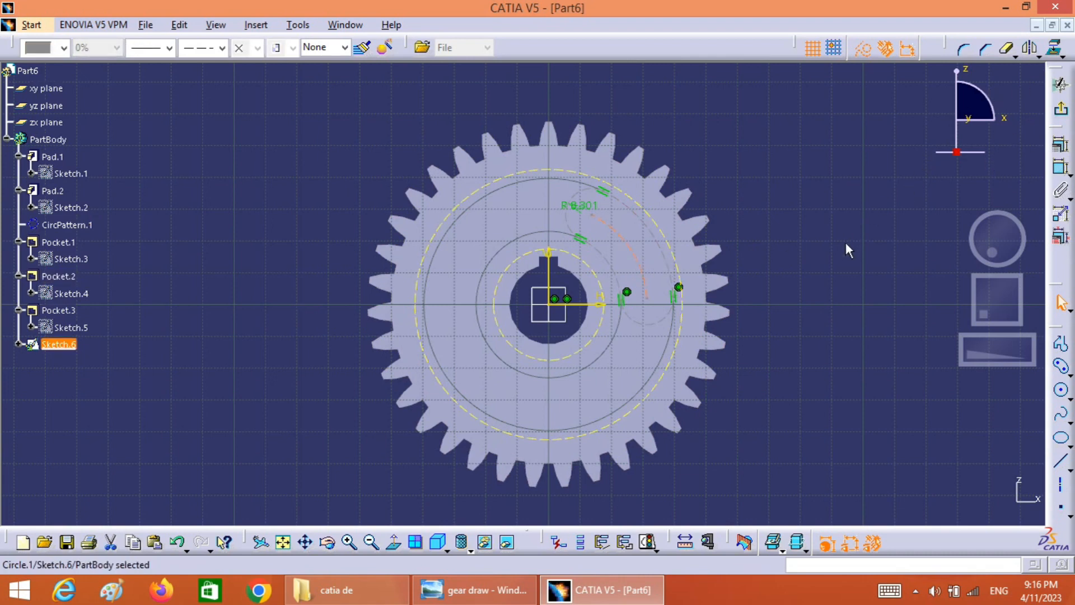
pyautogui.click(1061, 167)
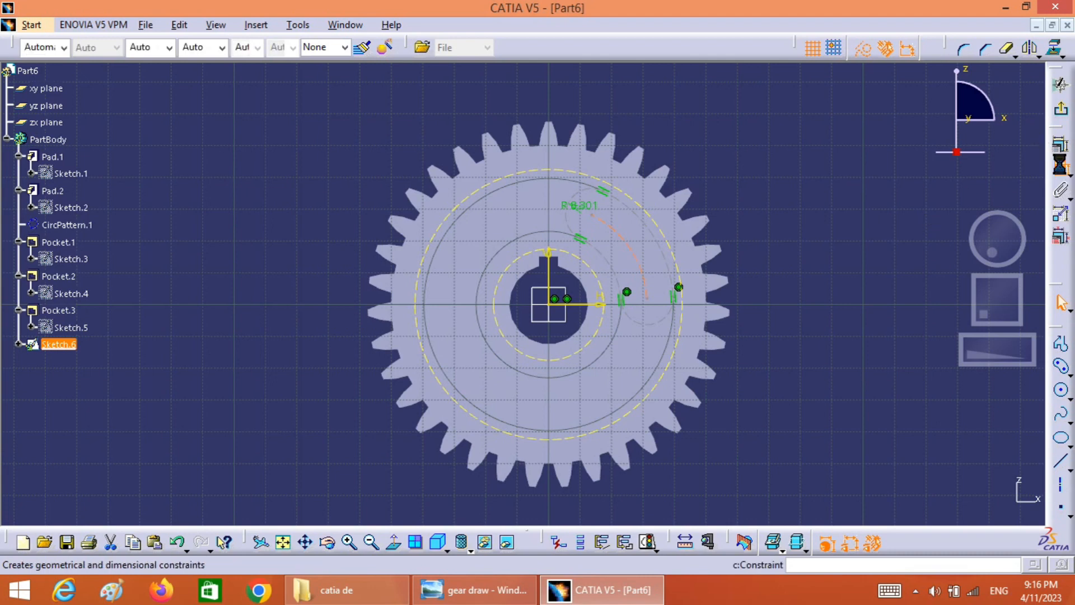
pyautogui.click(753, 223)
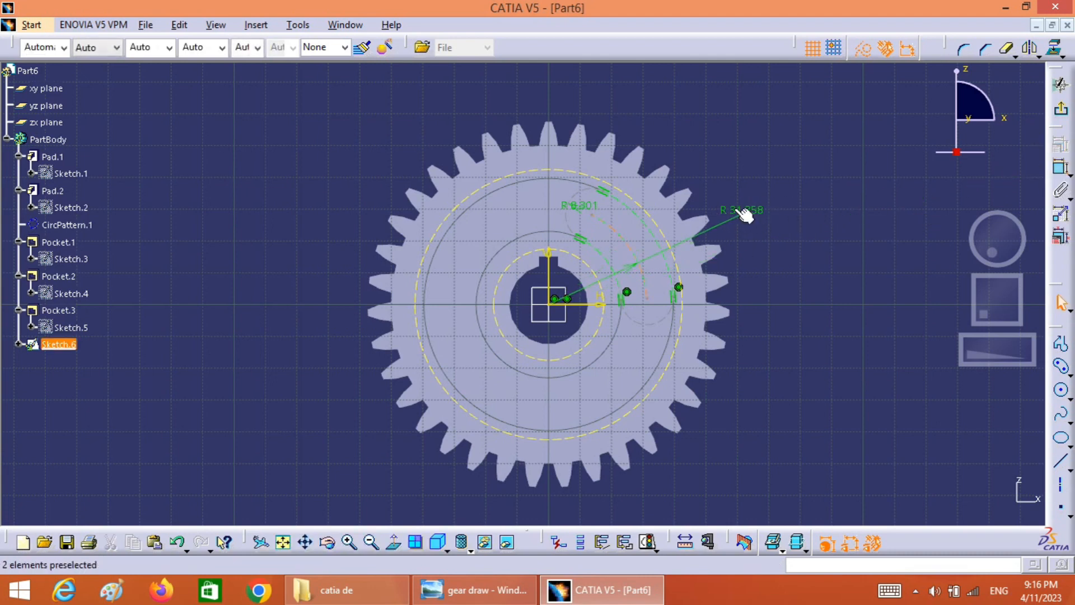
pyautogui.click(469, 593)
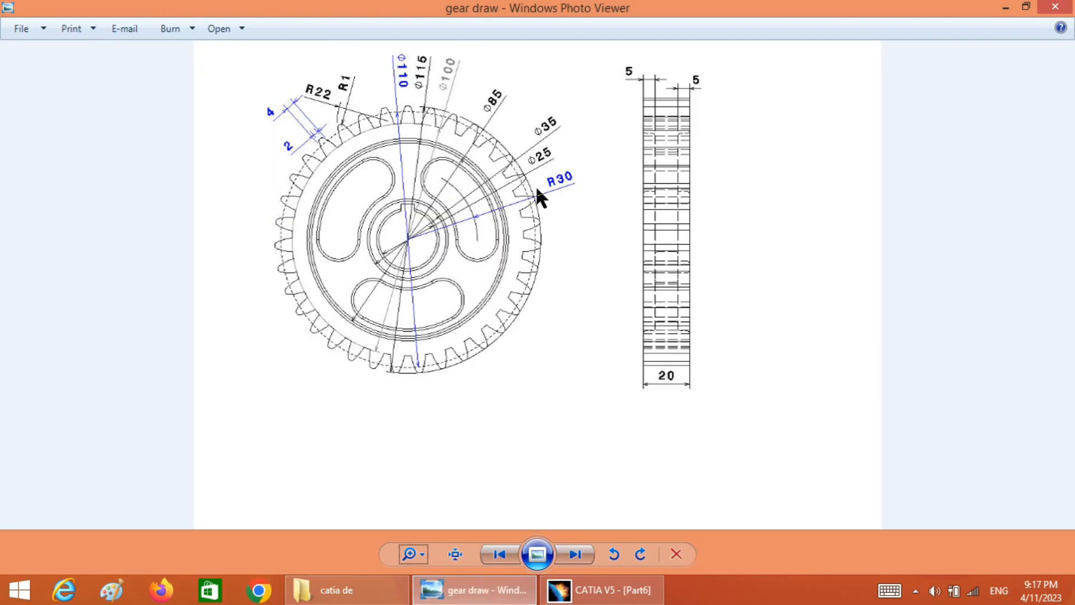
pyautogui.click(612, 589)
pyautogui.doubleClick(738, 209)
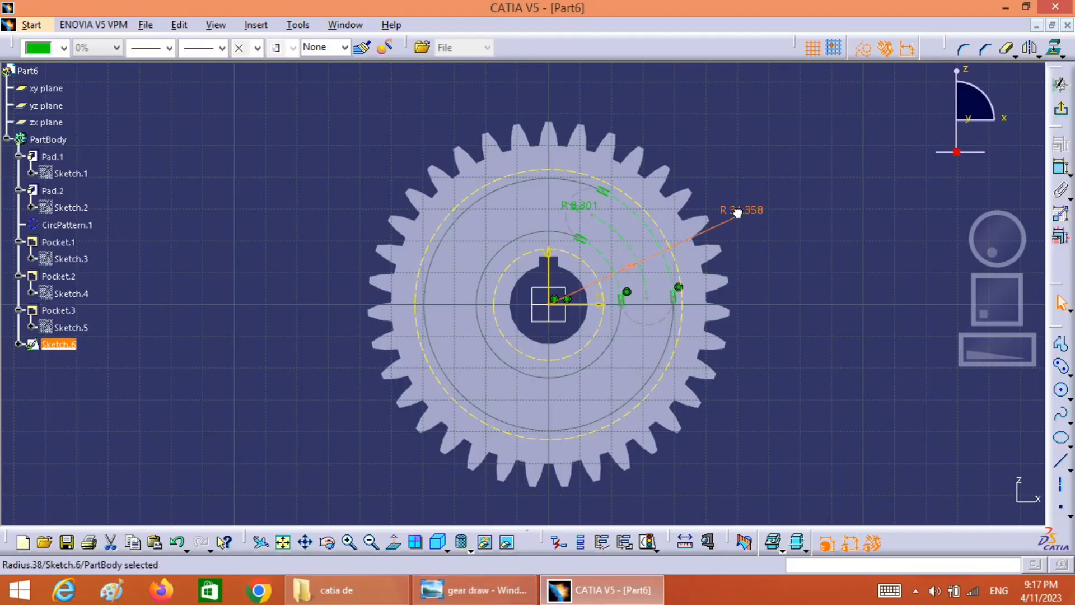
pyautogui.write('30mm')
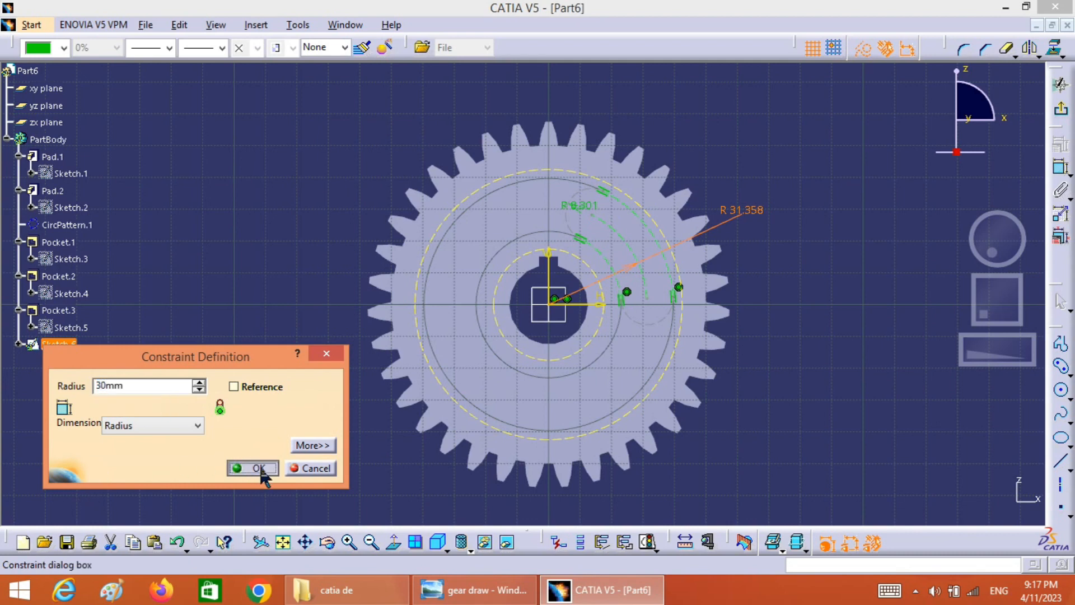
pyautogui.click(257, 468)
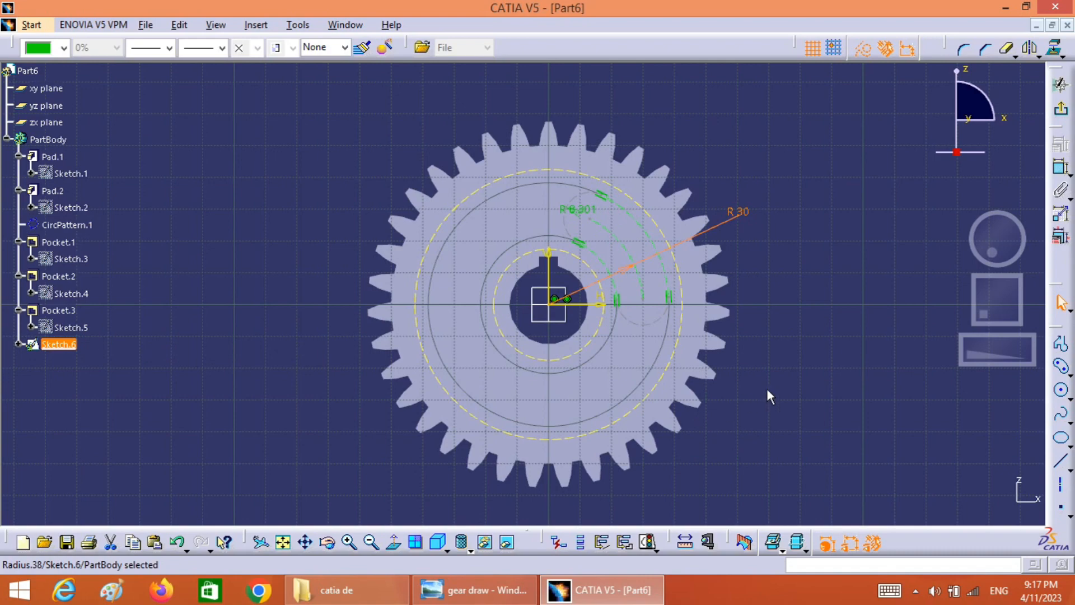
pyautogui.click(789, 382)
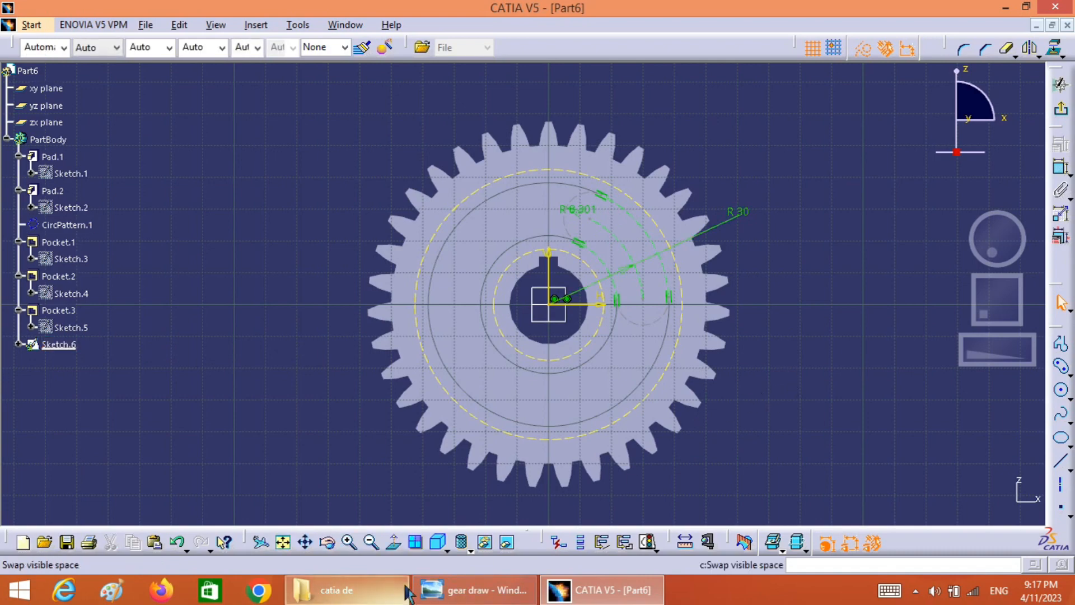
# Check the slot in the reference drawing and make its lower end centre coincident with the horizontal axis
pyautogui.click(470, 592)
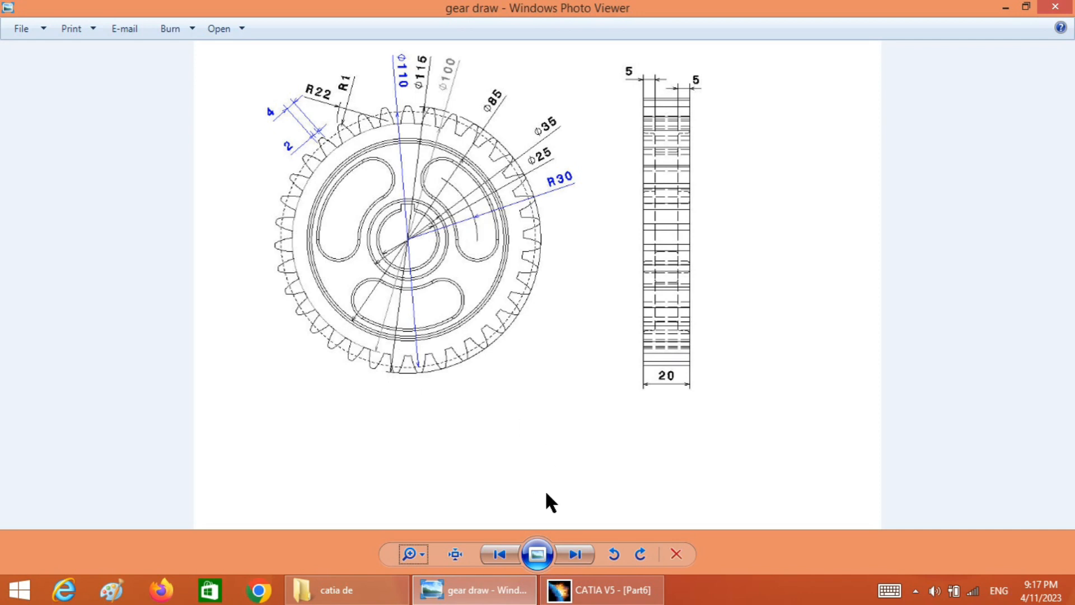
pyautogui.click(599, 599)
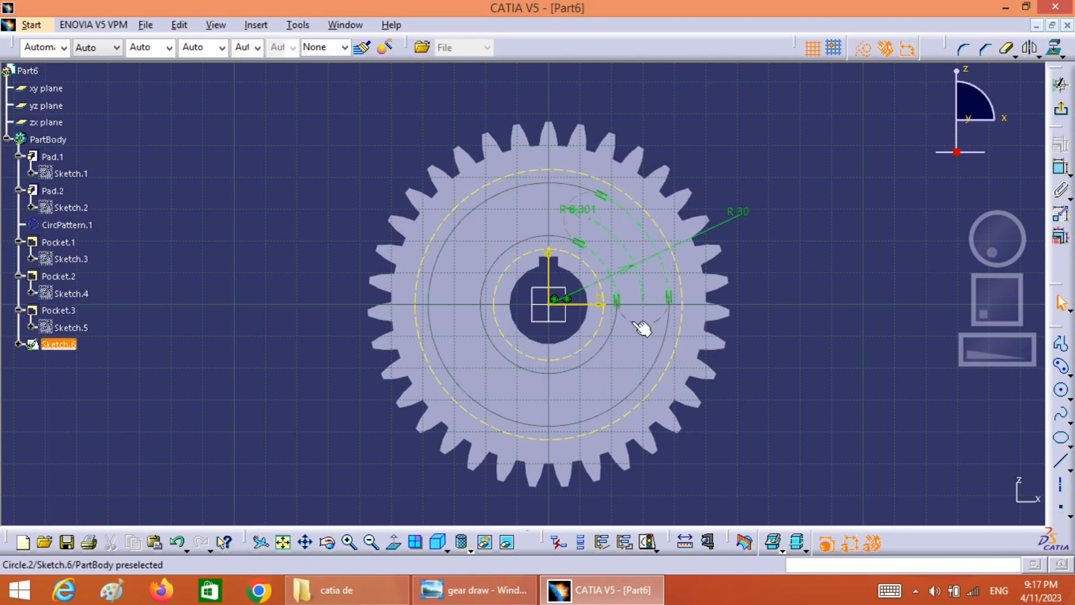
pyautogui.click(615, 303)
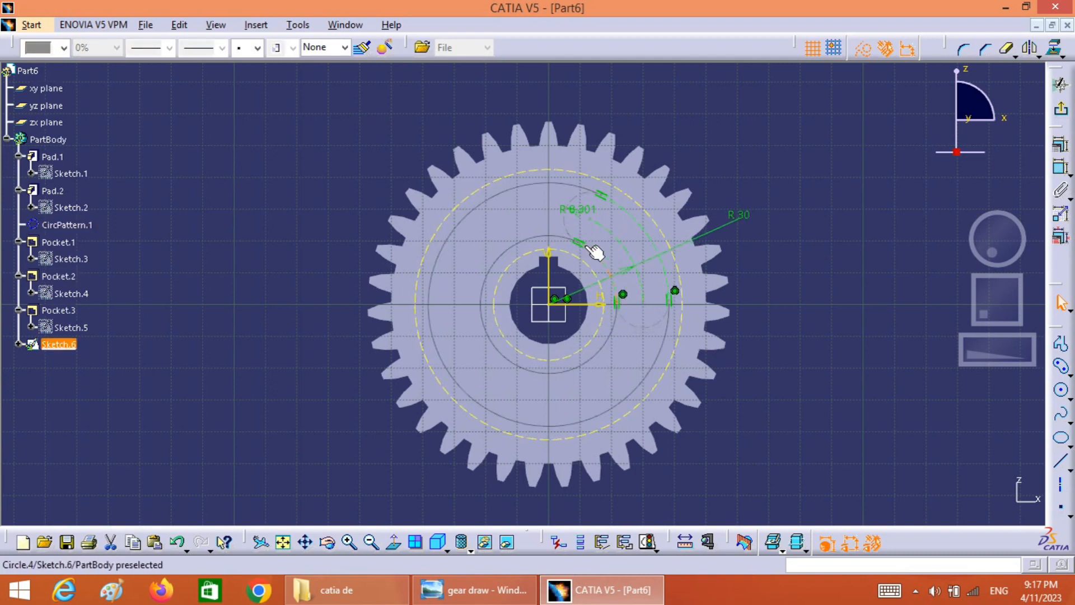
pyautogui.click(812, 342)
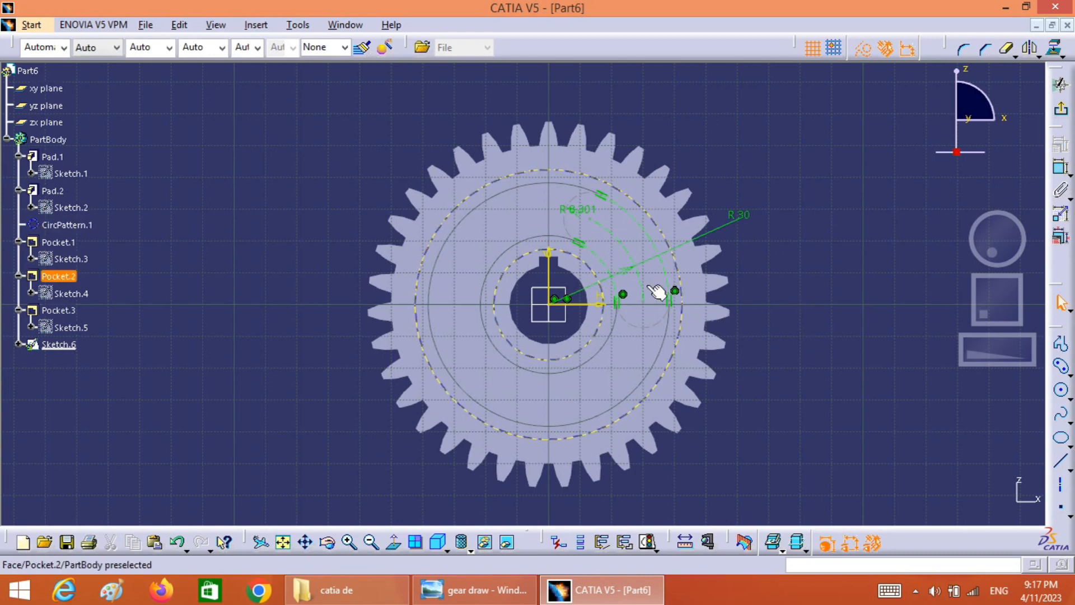
pyautogui.moveTo(653, 307); pyautogui.dragTo(654, 292)
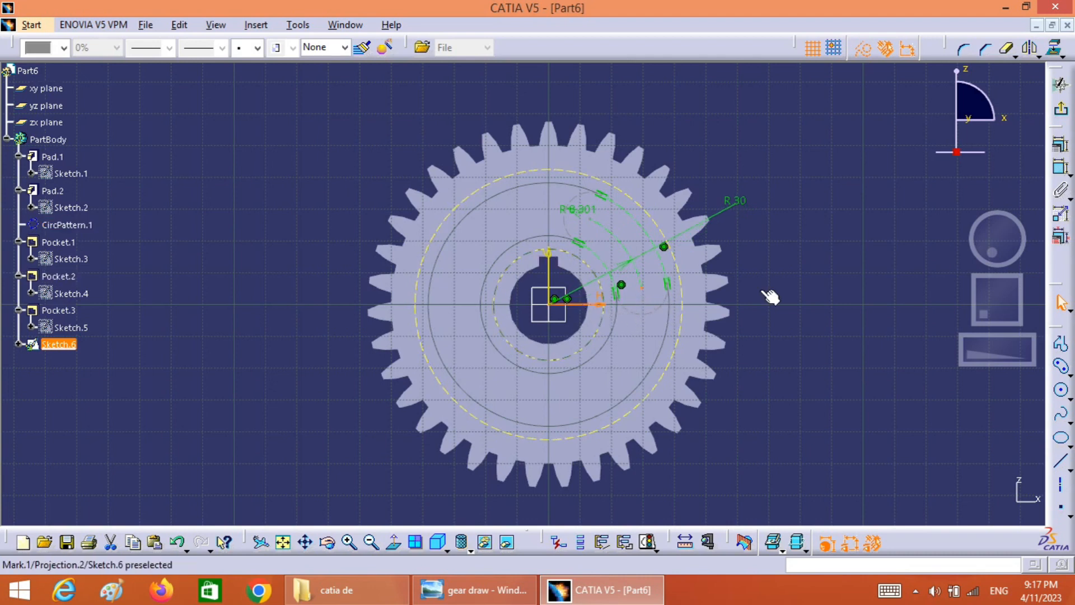
pyautogui.click(1060, 145)
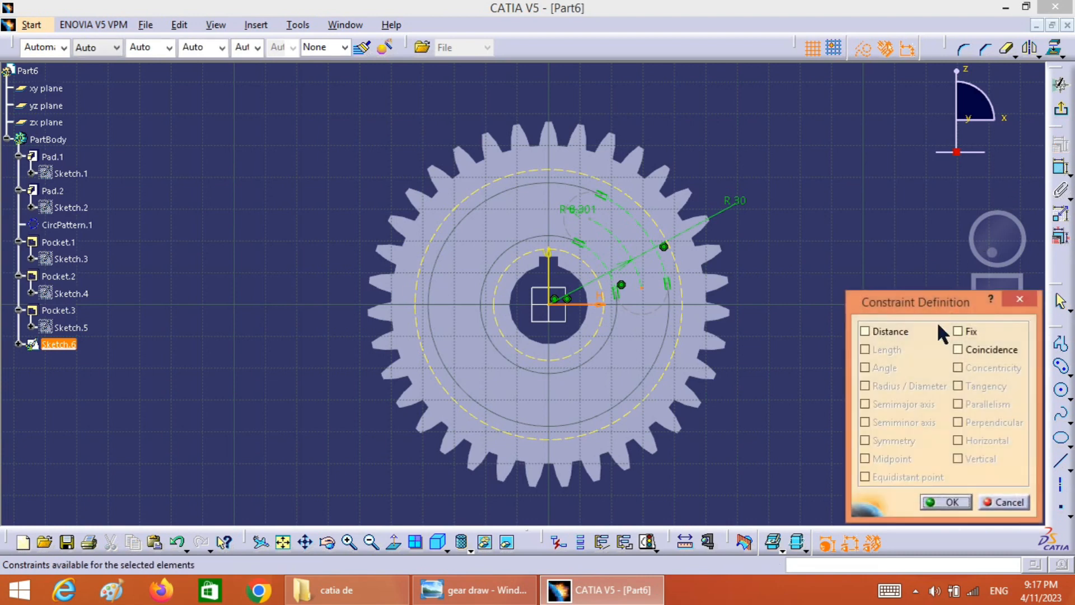
pyautogui.click(959, 350)
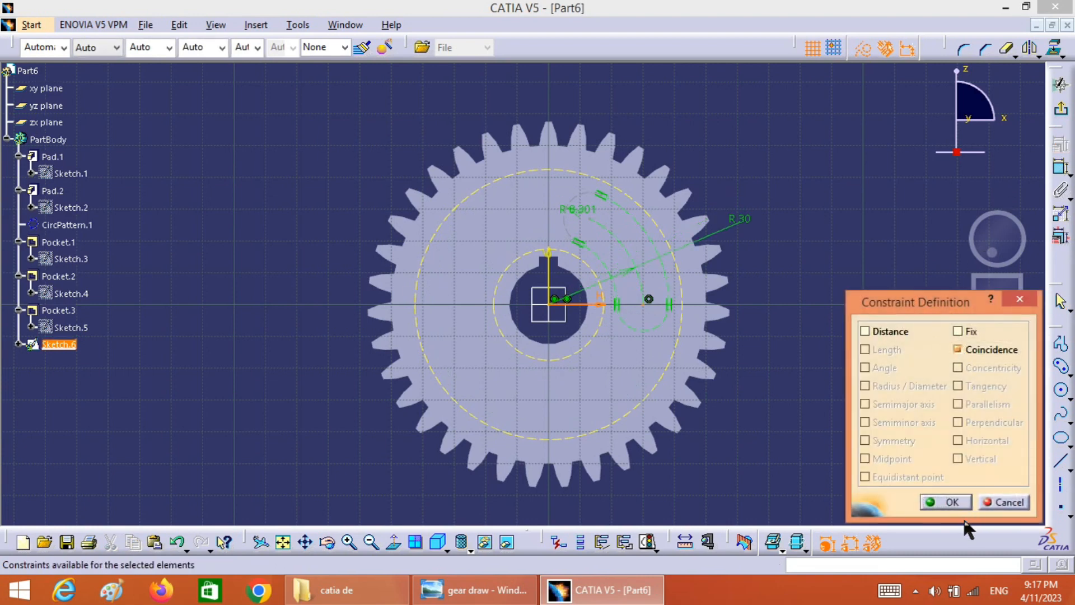
pyautogui.click(952, 502)
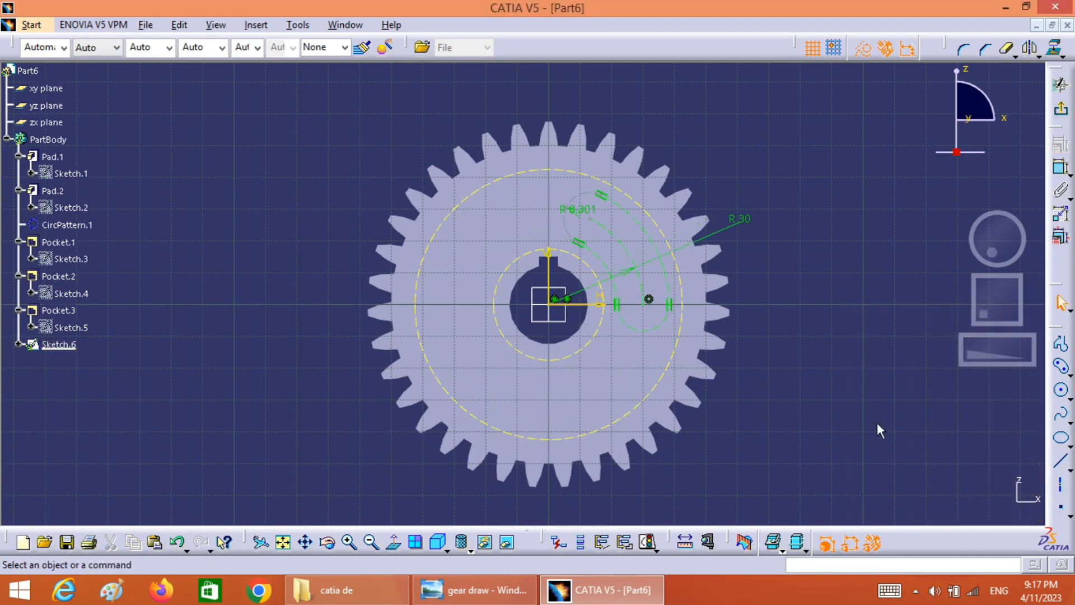
# Convert the curved slot's centre arc and outline arcs from construction to standard geometry
pyautogui.click(618, 240)
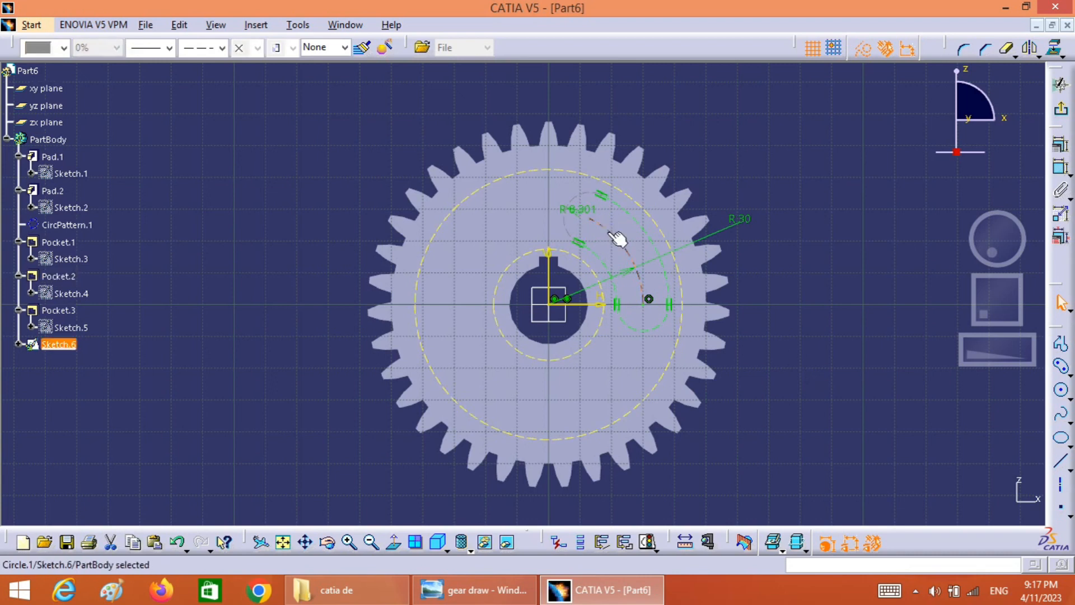
pyautogui.keyDown('ctrl'); pyautogui.click(605, 261); pyautogui.keyUp('ctrl')
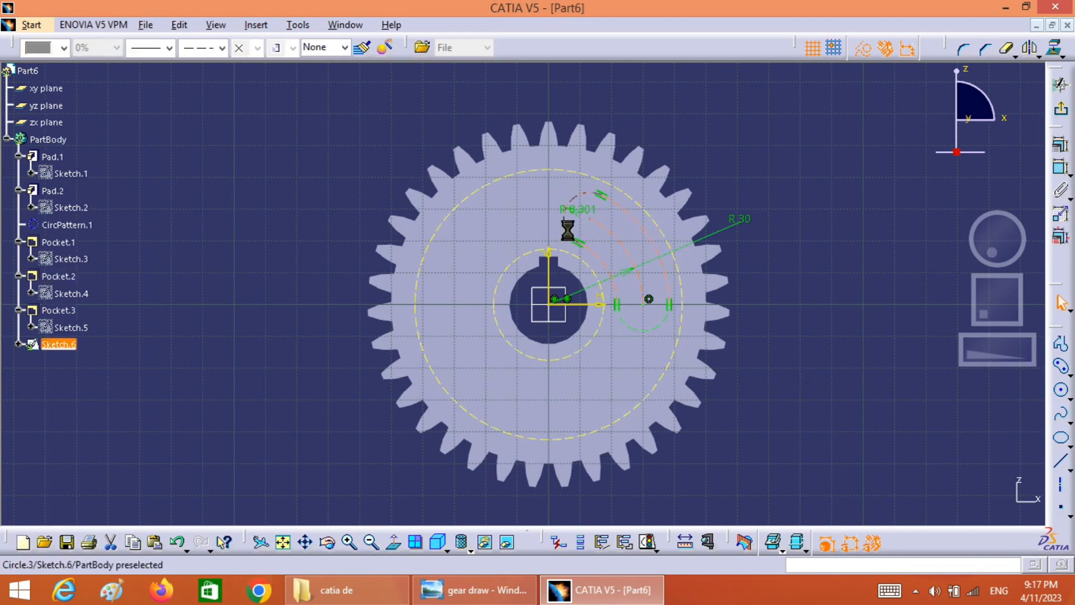
pyautogui.keyDown('ctrl'); pyautogui.click(643, 329); pyautogui.keyUp('ctrl')
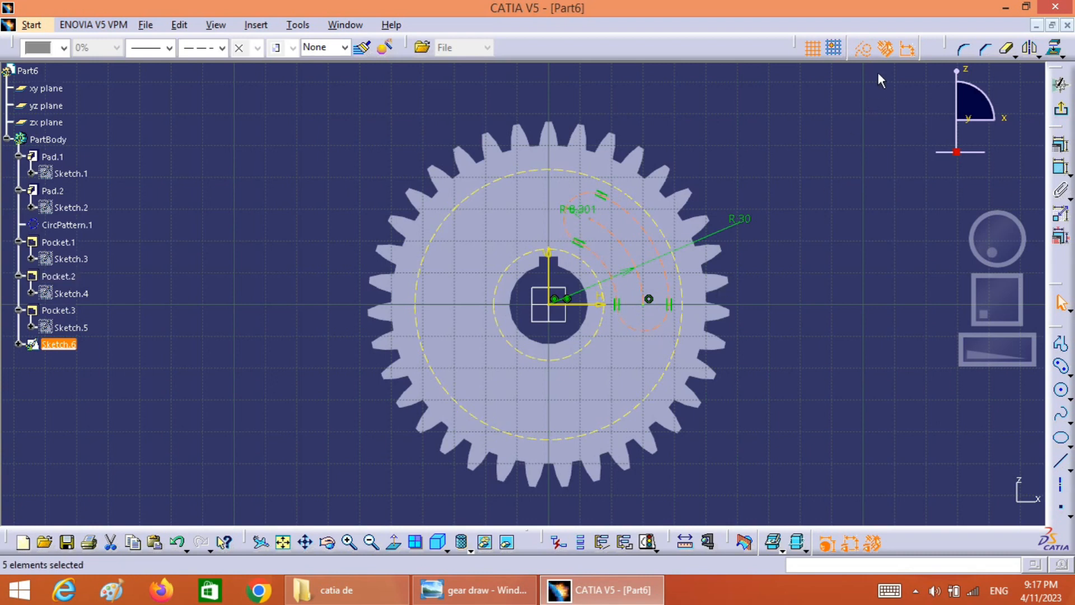
pyautogui.click(864, 49)
pyautogui.click(839, 142)
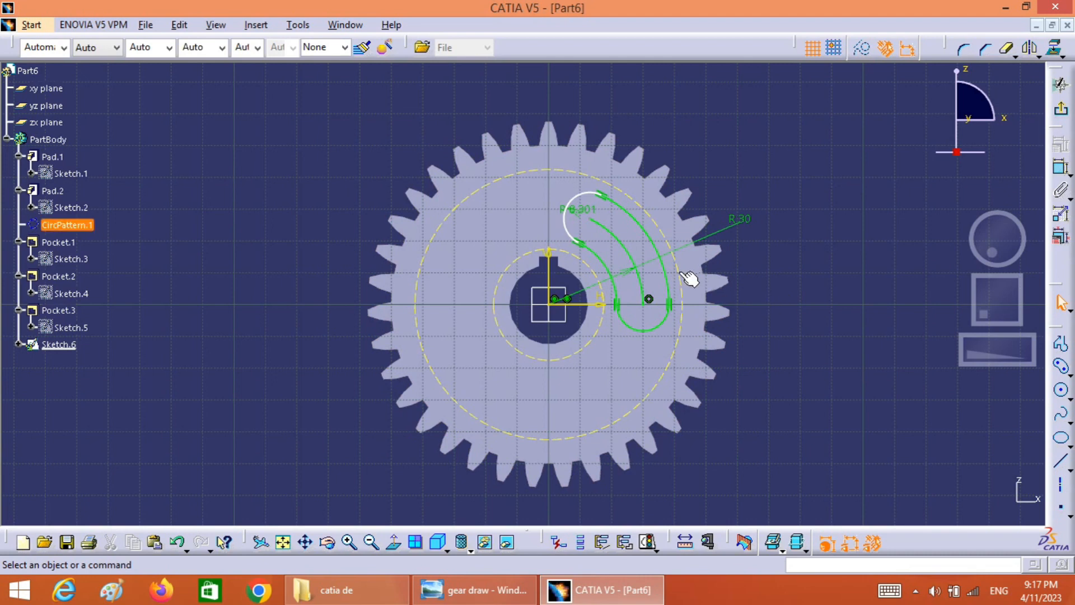
# Draw a line from the slot's upper end centre to the gear's origin
pyautogui.click(1060, 461)
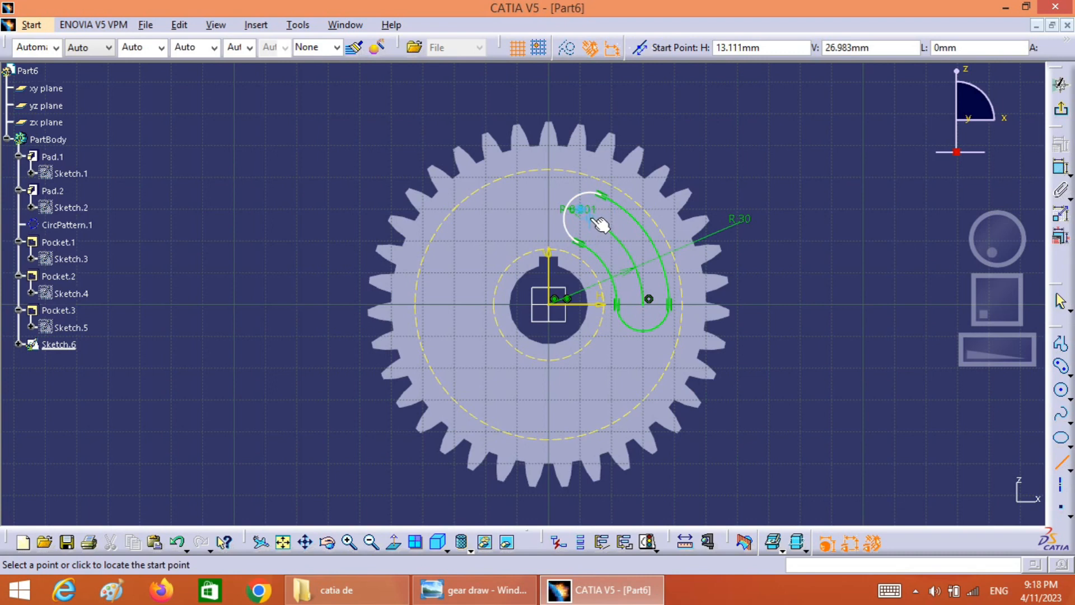
pyautogui.click(589, 220)
pyautogui.click(549, 303)
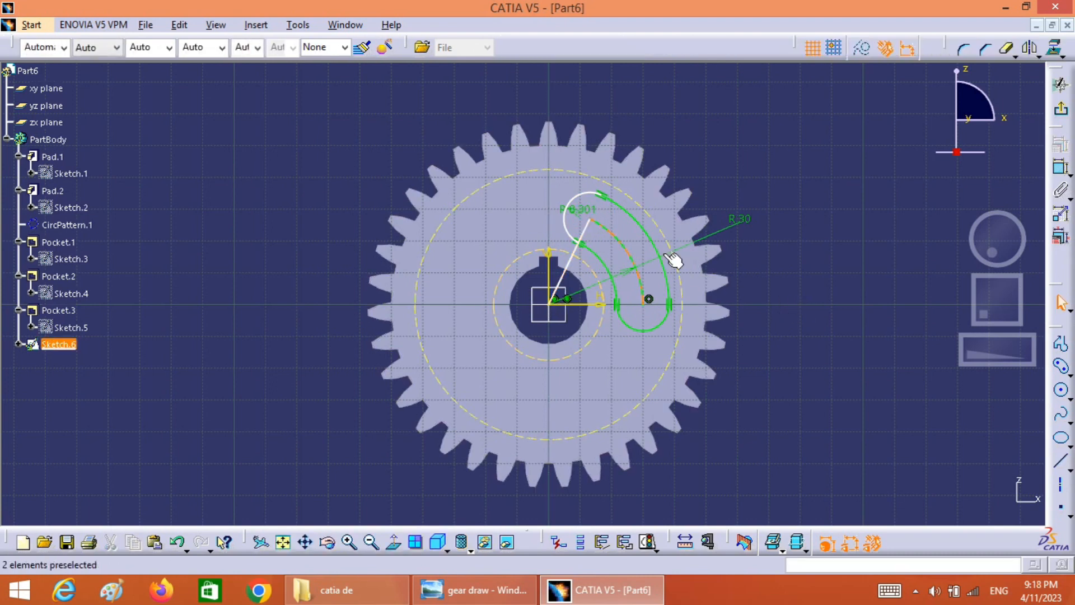
# Constrain the angle between the new line and the horizontal axis and set it to 60 degrees
pyautogui.keyDown('ctrl'); pyautogui.click(574, 268); pyautogui.keyUp('ctrl')
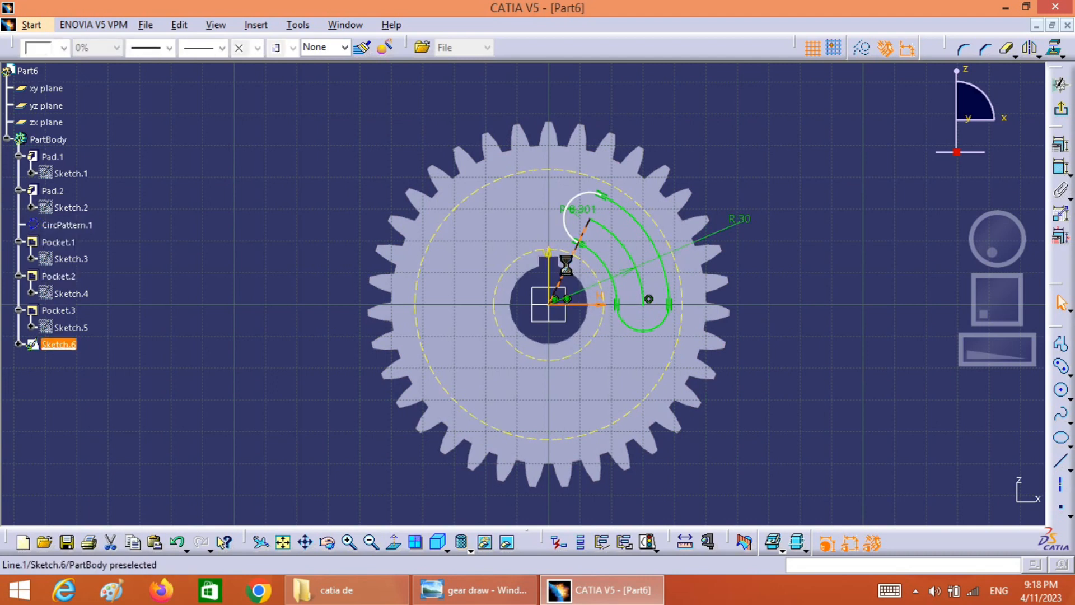
pyautogui.click(1063, 191)
pyautogui.click(806, 206)
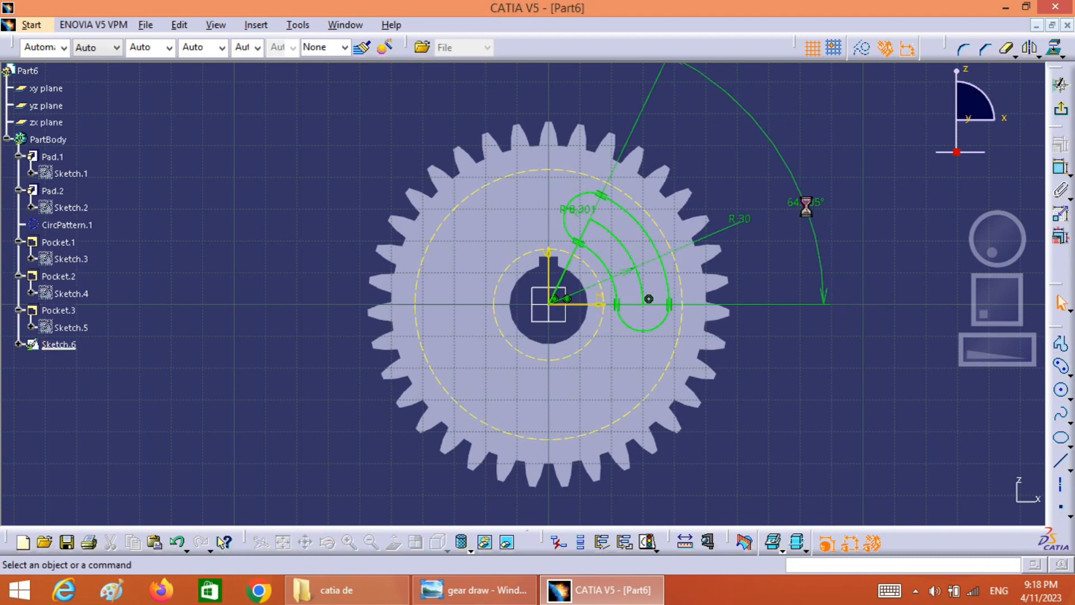
pyautogui.doubleClick(807, 211)
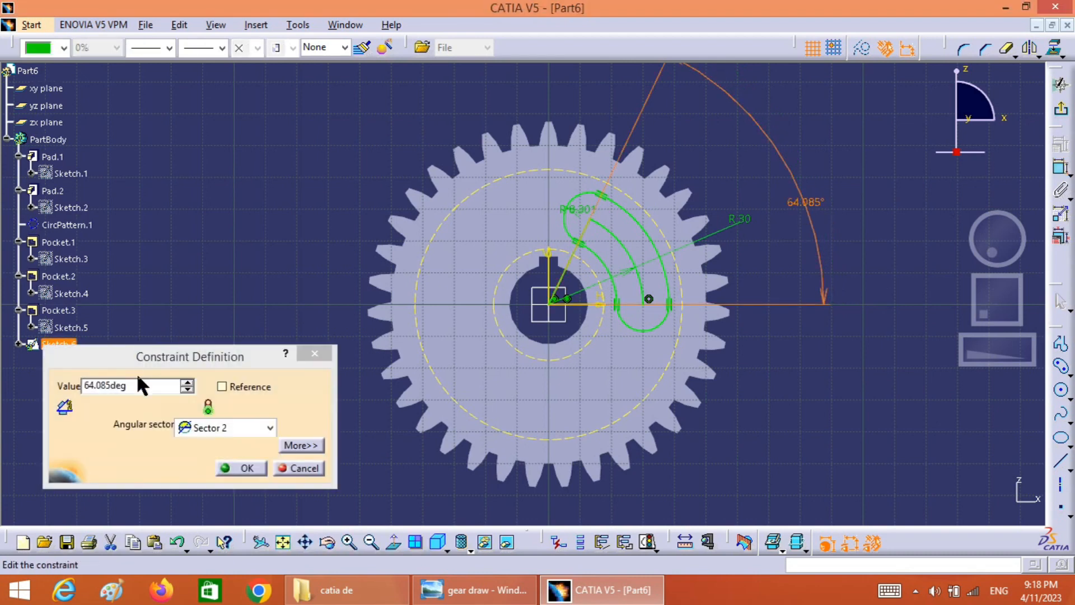
pyautogui.write('60')
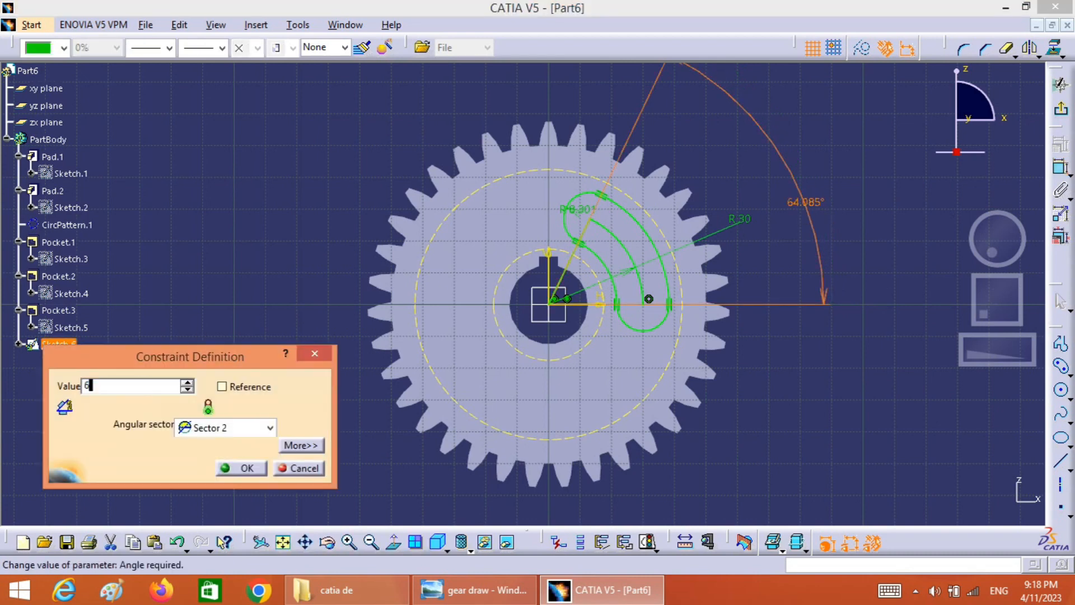
pyautogui.click(241, 469)
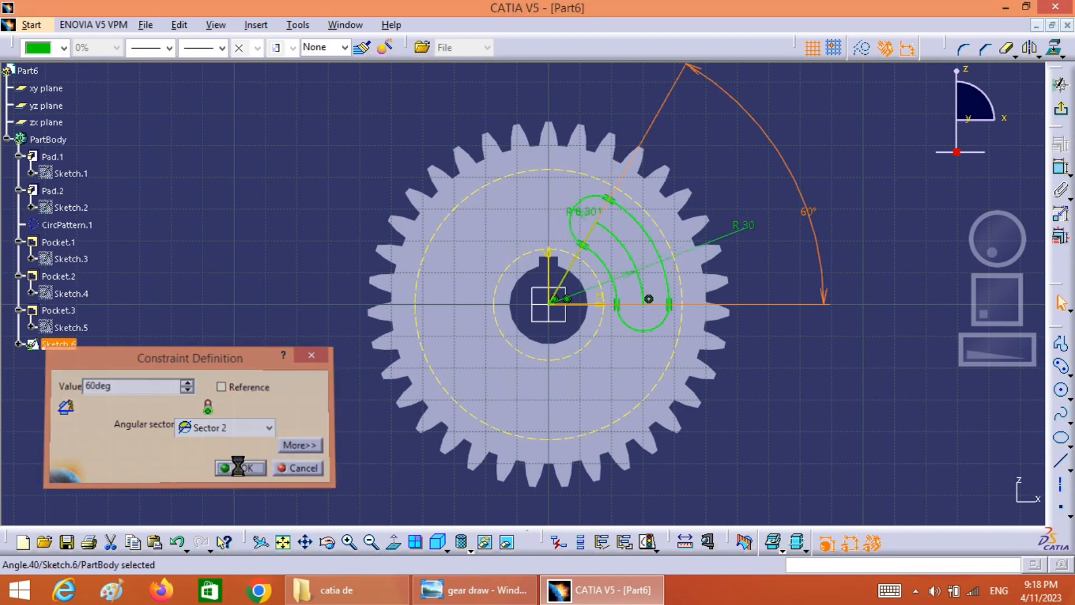
# Delete the angled helper line and the slot's centre arc, leaving only the closed outline, and exit the sketch
pyautogui.click(577, 270)
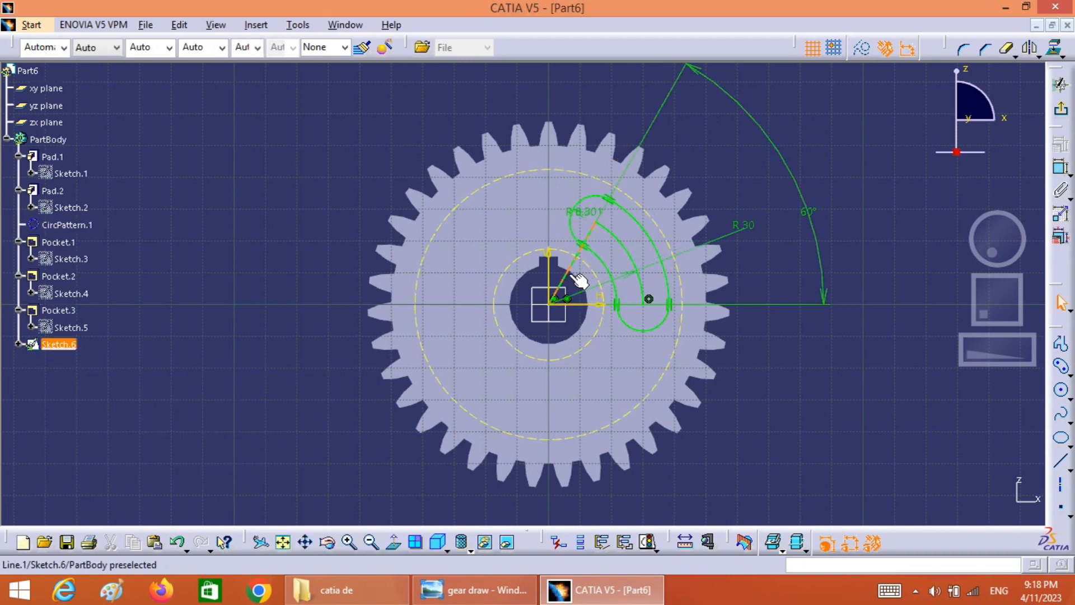
pyautogui.press('Delete')
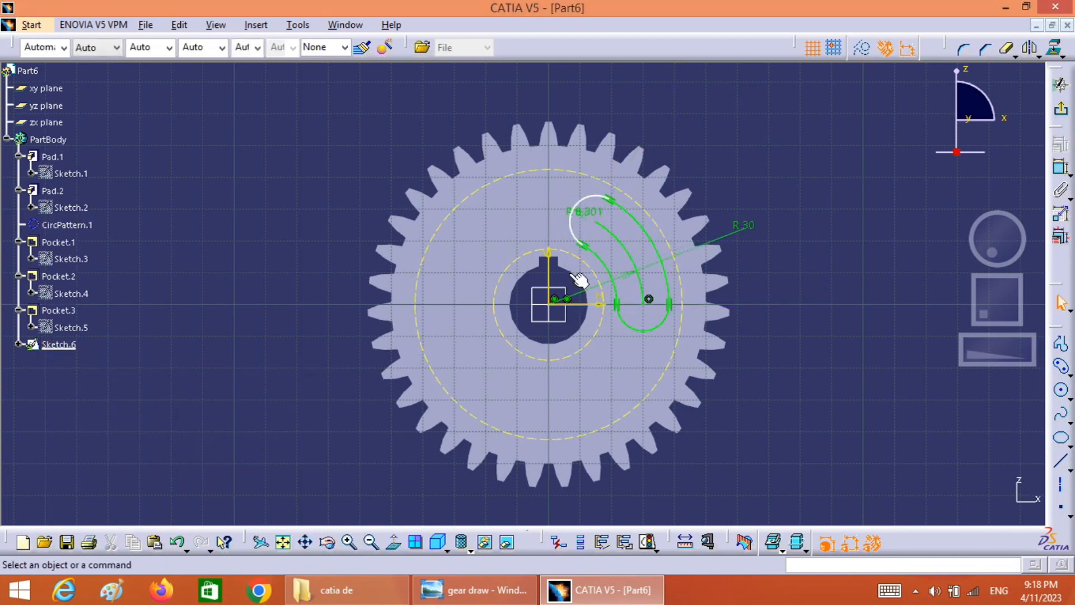
pyautogui.click(625, 247)
pyautogui.press('Delete')
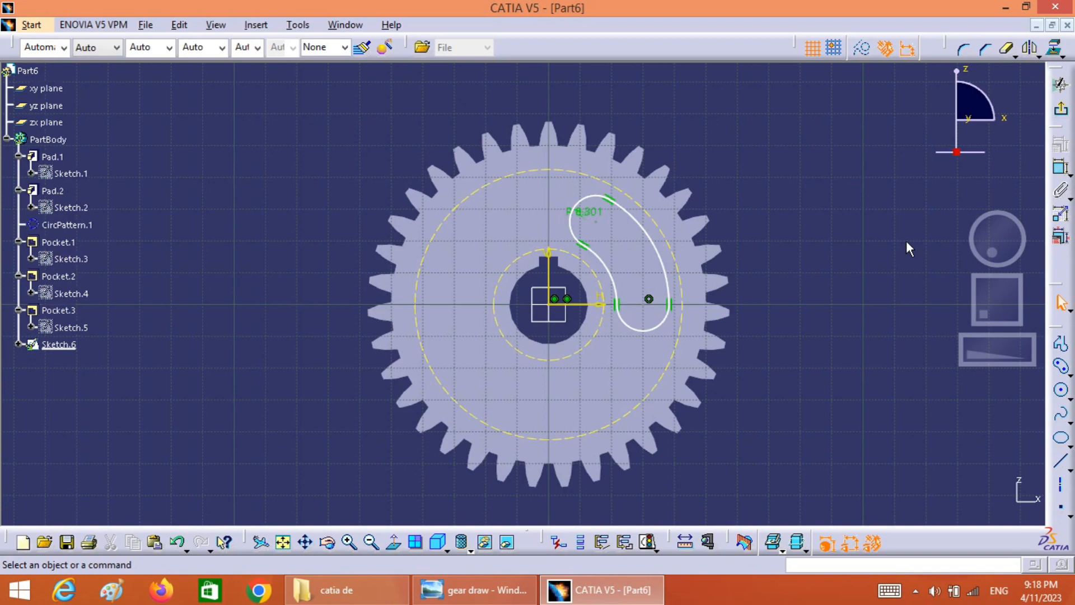
pyautogui.click(1062, 112)
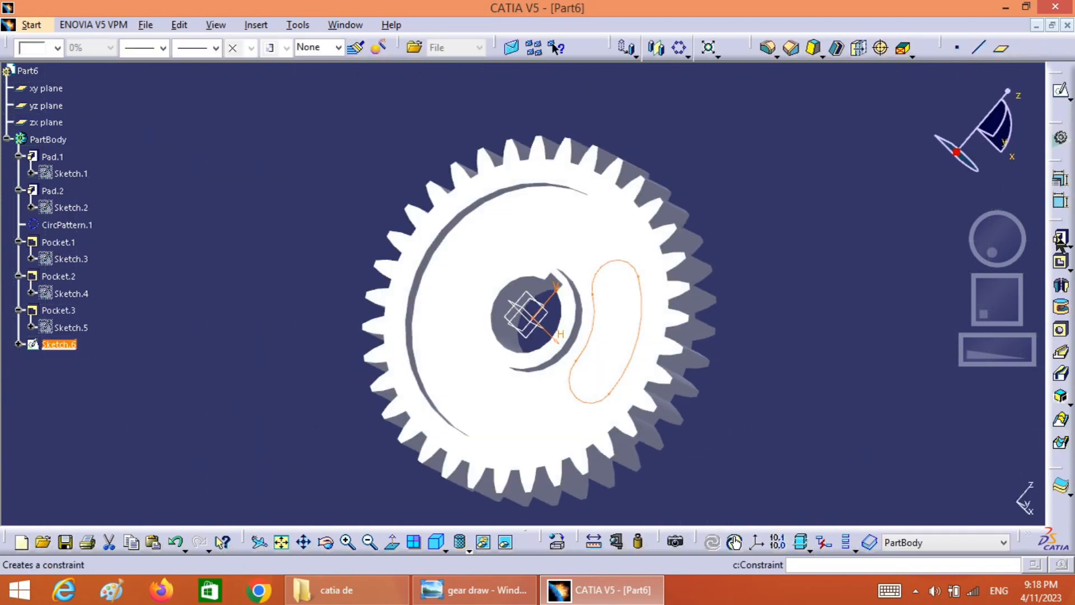
# Cut the curved slot through the gear web with a Pocket using the Up to last limit
pyautogui.click(1060, 262)
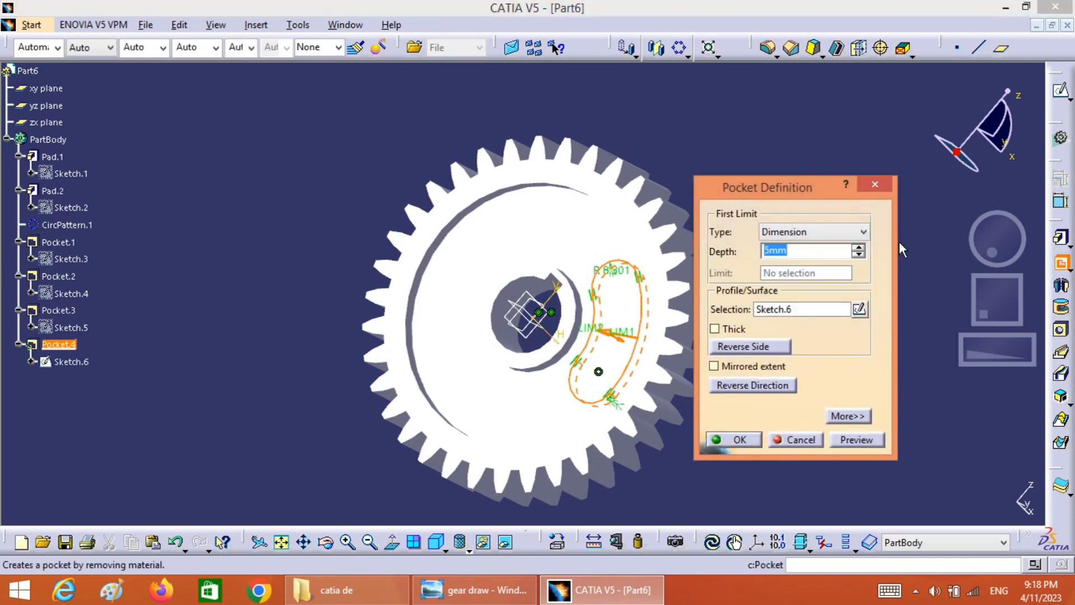
pyautogui.click(863, 232)
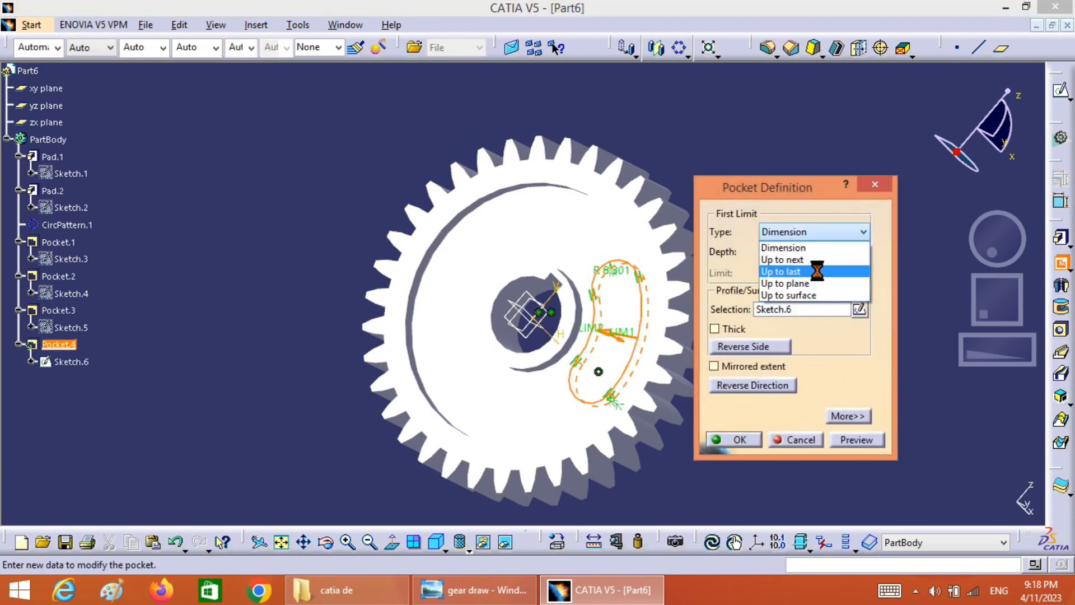
pyautogui.click(817, 271)
pyautogui.click(852, 439)
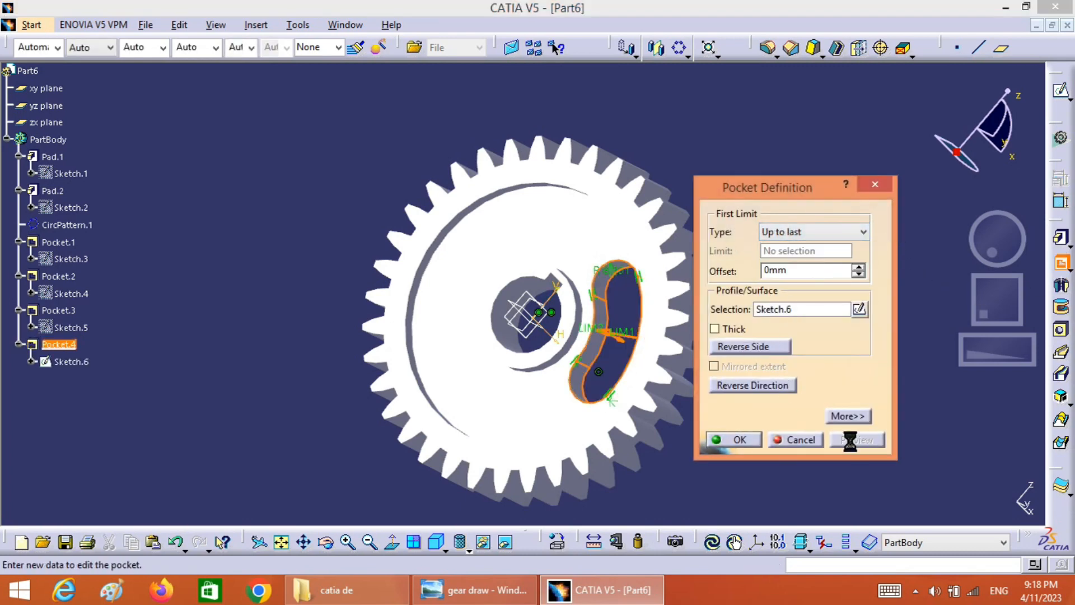
pyautogui.click(739, 440)
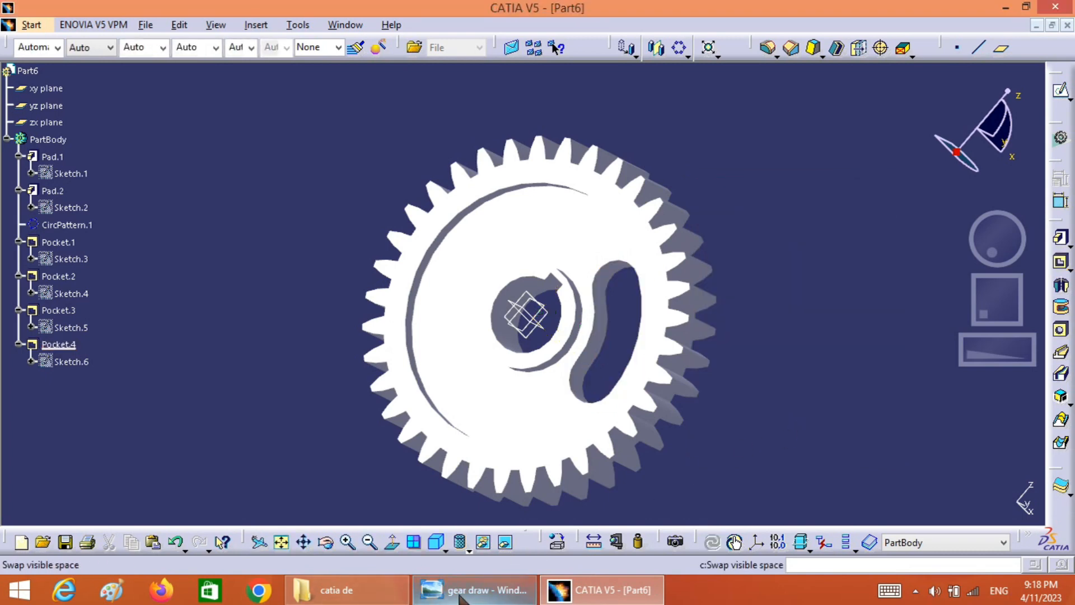
# Check the slot layout in the reference drawing and circular-pattern the slot pocket as a complete crown of 3 instances, using the recessed web face as reference
pyautogui.click(473, 590)
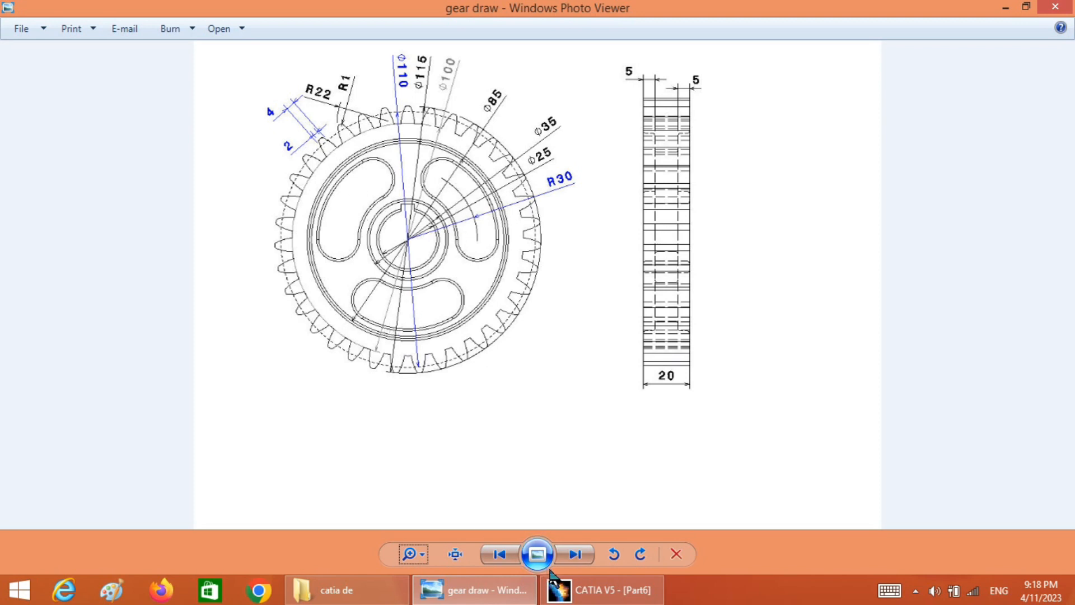
pyautogui.click(597, 590)
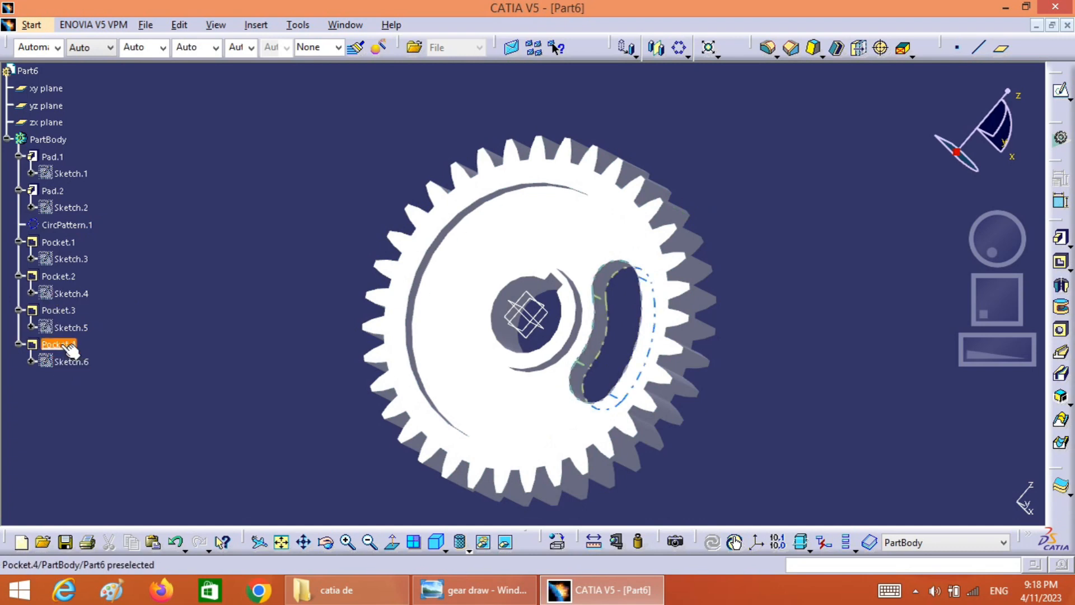
pyautogui.click(69, 346)
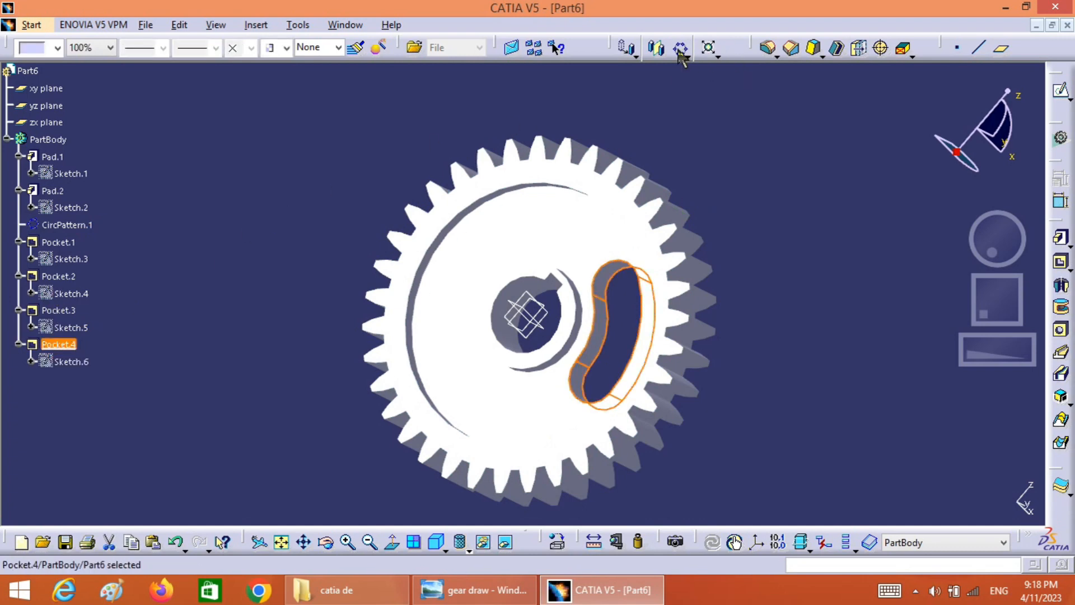
pyautogui.click(679, 48)
pyautogui.click(821, 148)
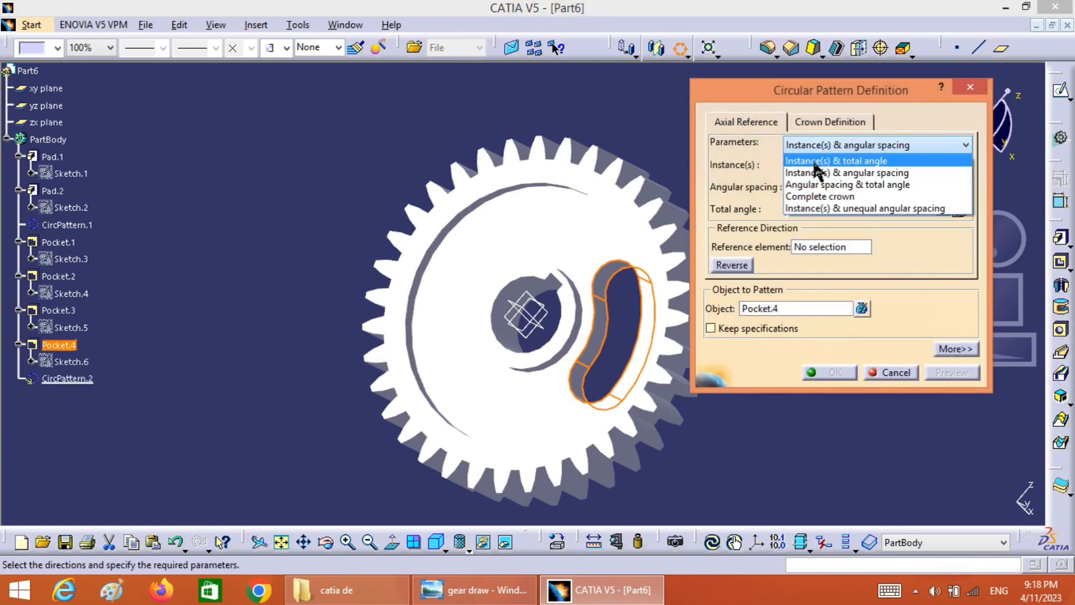
pyautogui.click(821, 197)
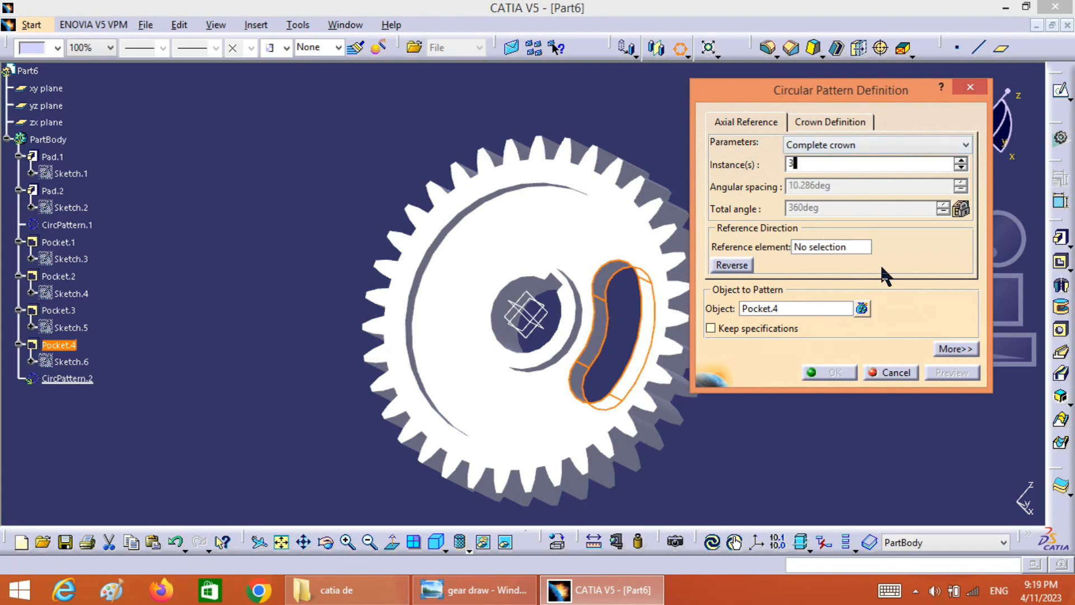
pyautogui.click(843, 247)
pyautogui.click(593, 246)
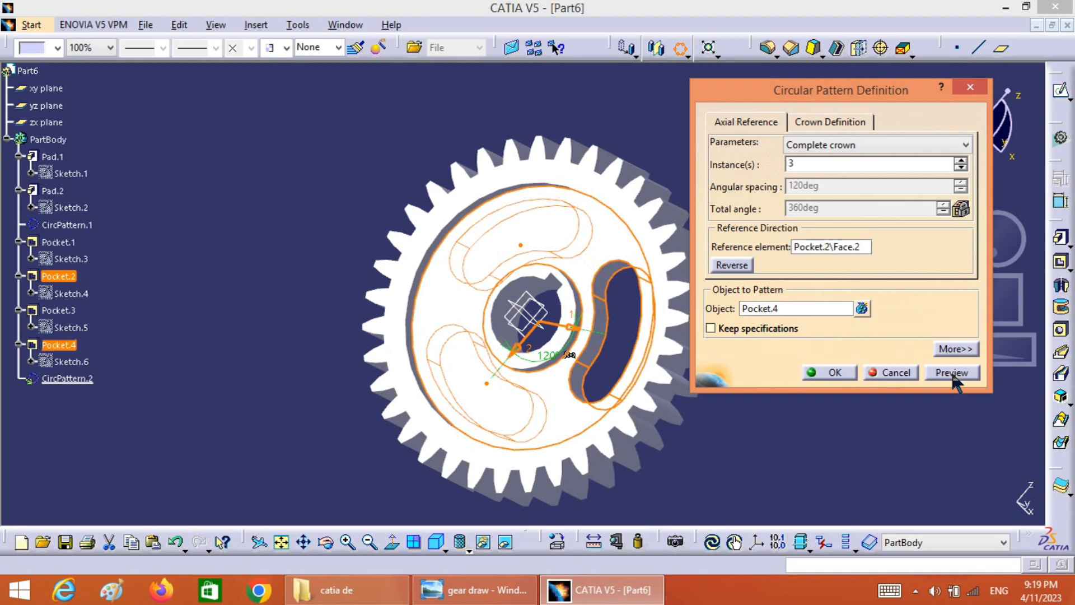
pyautogui.click(952, 374)
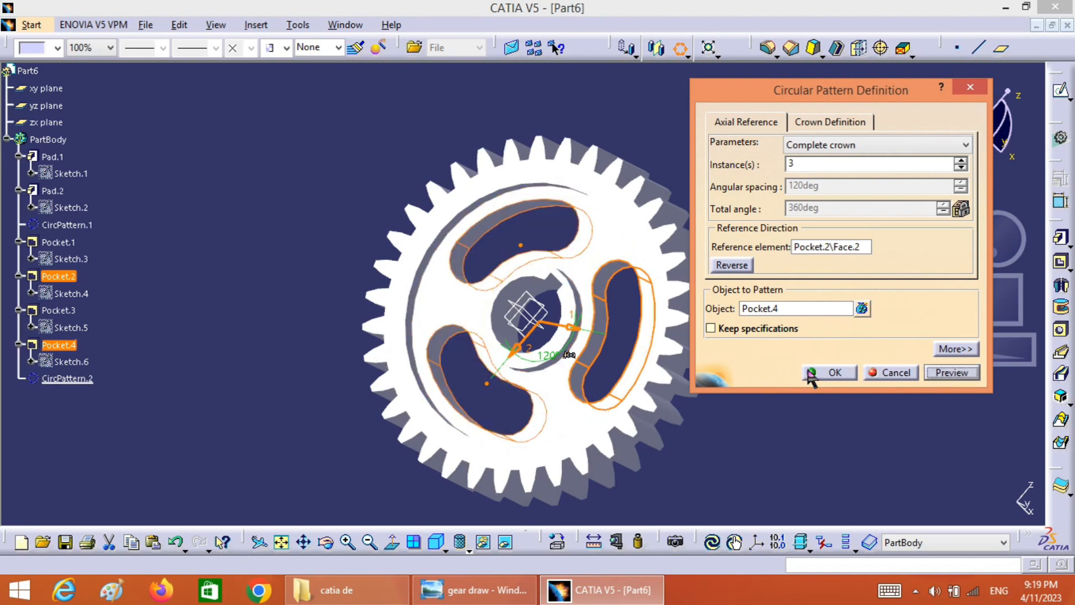
pyautogui.click(811, 374)
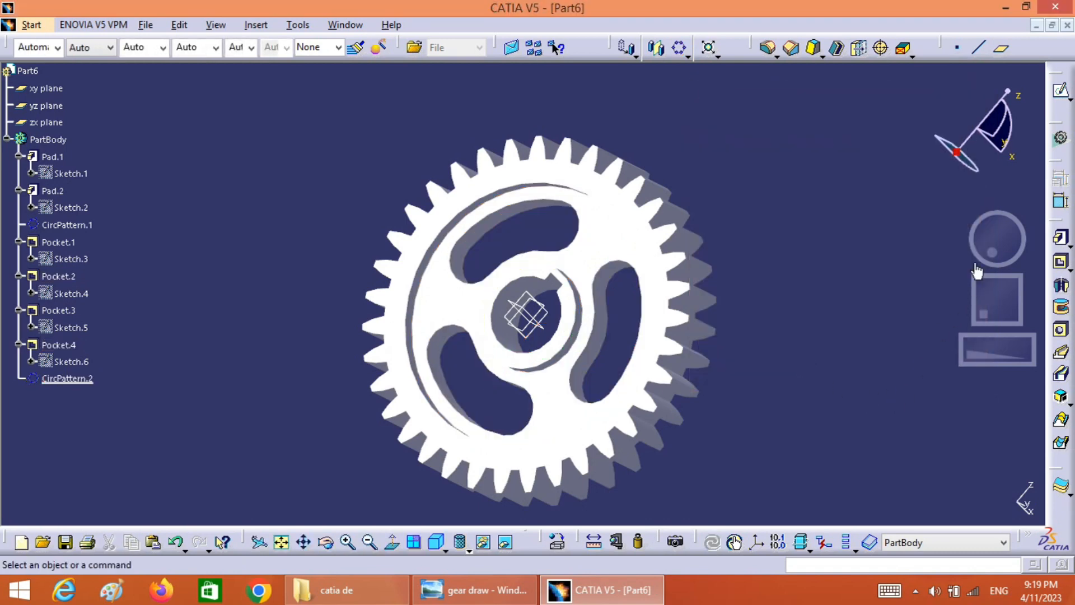
pyautogui.moveTo(992, 252)
pyautogui.mouseDown()
pyautogui.moveTo(1007, 245)
pyautogui.moveTo(976, 241)
pyautogui.moveTo(1050, 264)
pyautogui.moveTo(989, 253)
pyautogui.mouseUp()
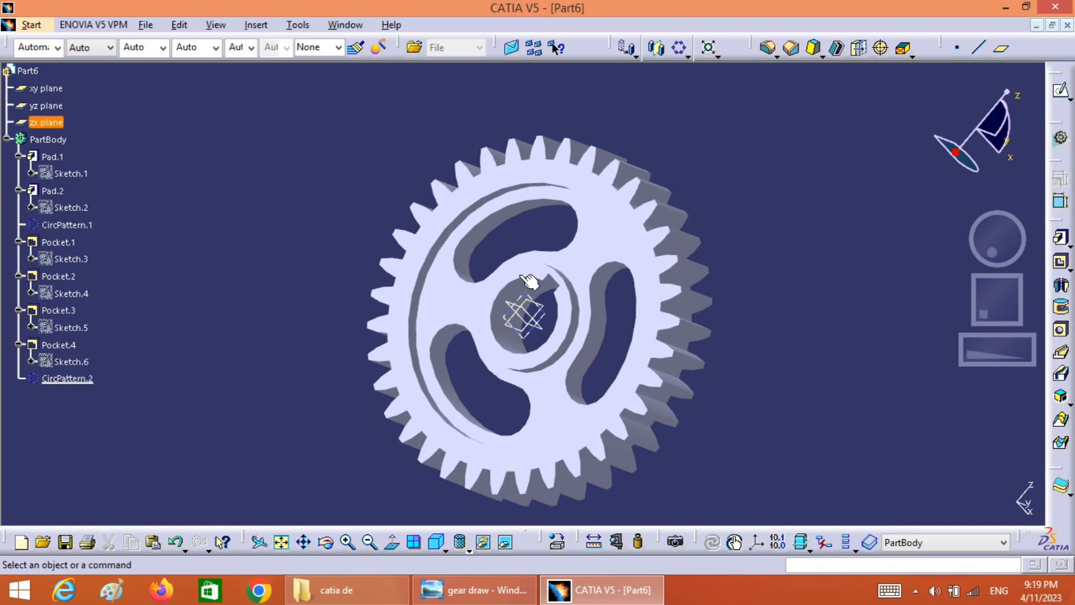